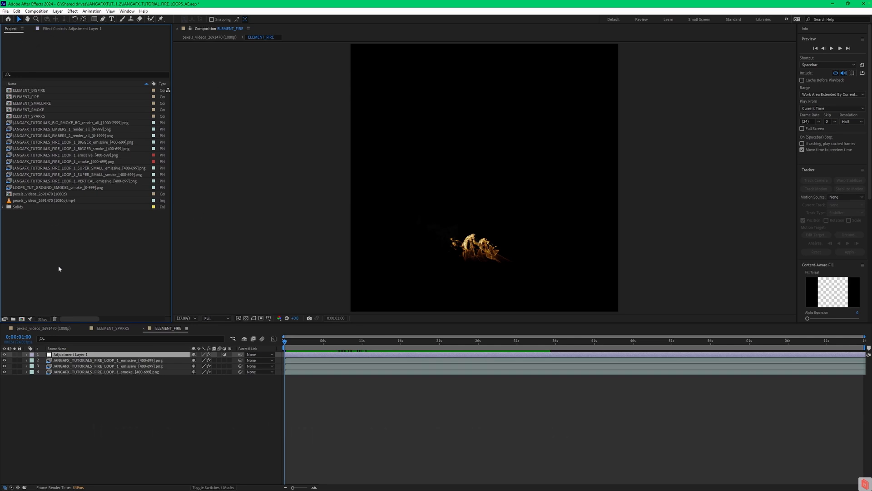
- Import the PNG sequence starting at JANGAFX_TUTORIALS_FIRE_LOOP_1_emissive_400 from the emissive folder in G:\Shared drives\JANGAFX\TUT_1_2\JANGAFX_TUTORIALS_FIRE_LOOP_1
right_click(70, 249)
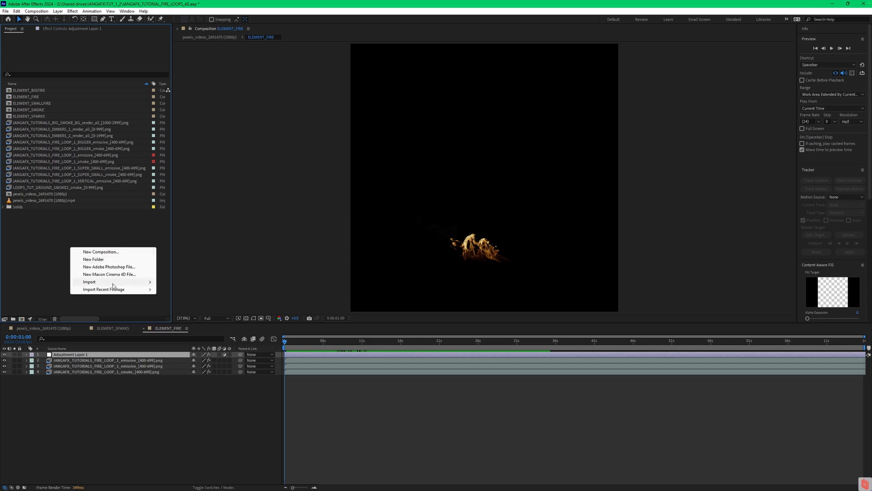
mouse_move(113, 282)
left_click(172, 283)
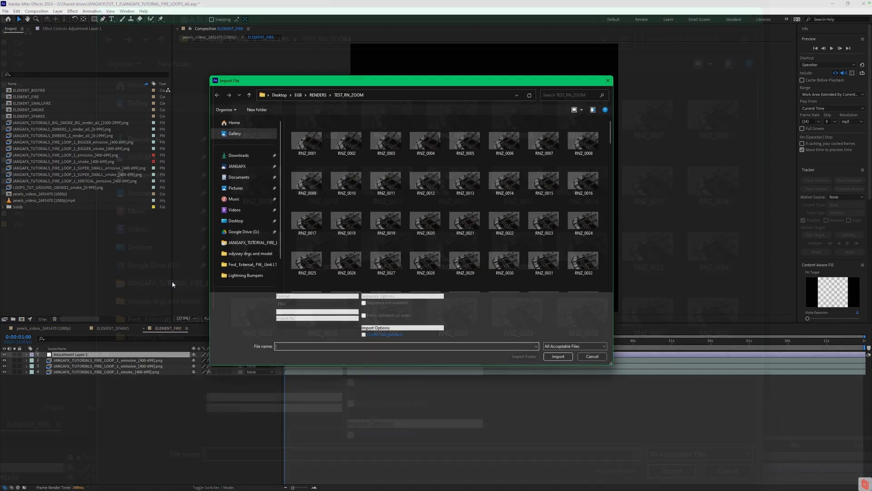
left_click(426, 93)
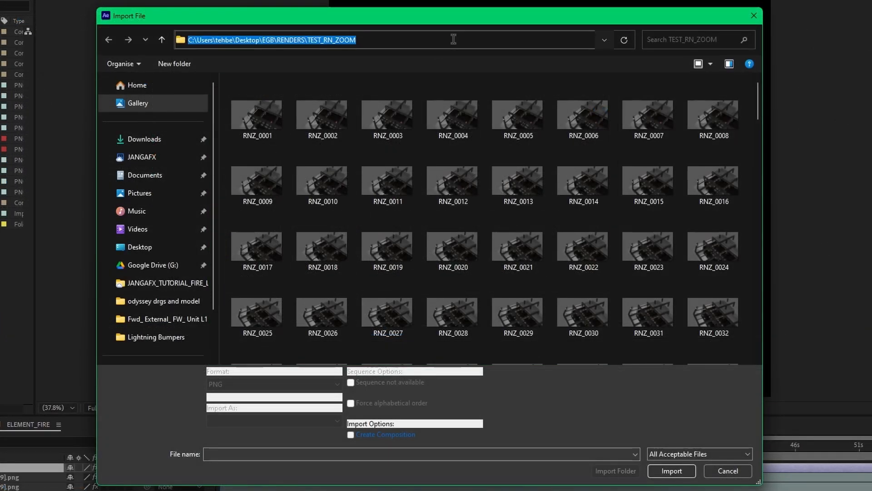
type("G:\\Shared drives\\JANGAFX\\TUT_1_2\\JANGAFX_TUTORIALS_FIRE_LOOP_1")
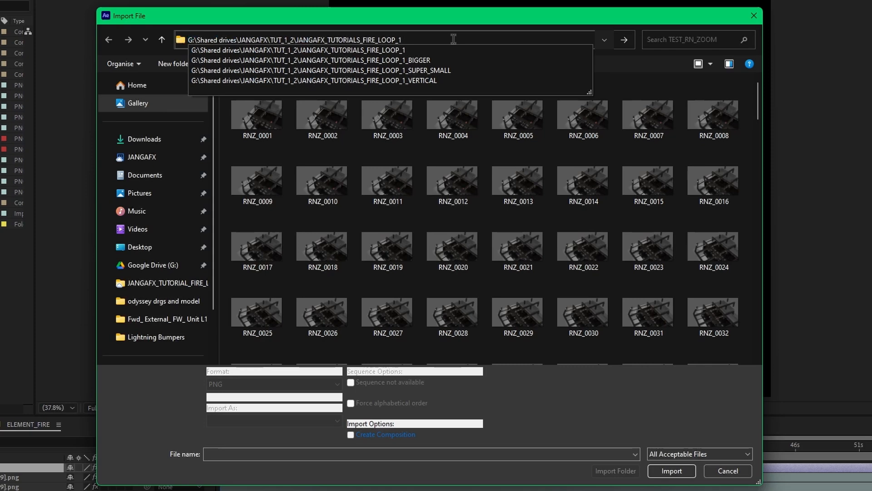
key("Return")
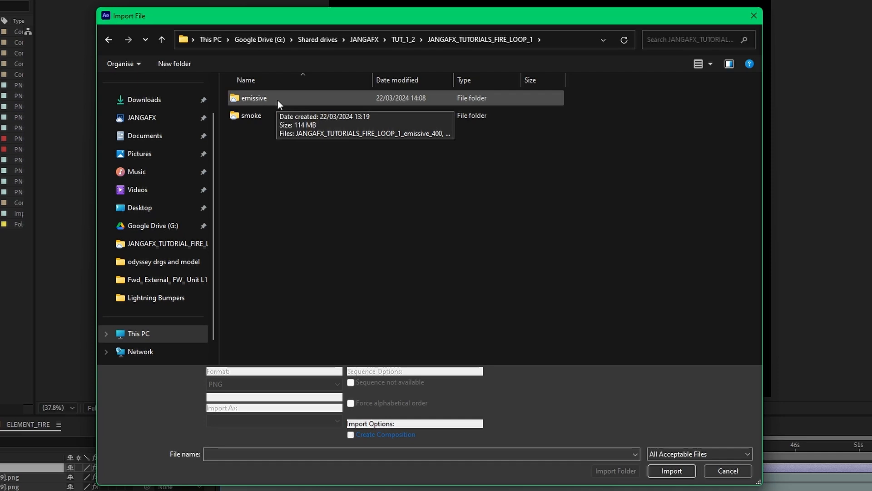
double_click(261, 97)
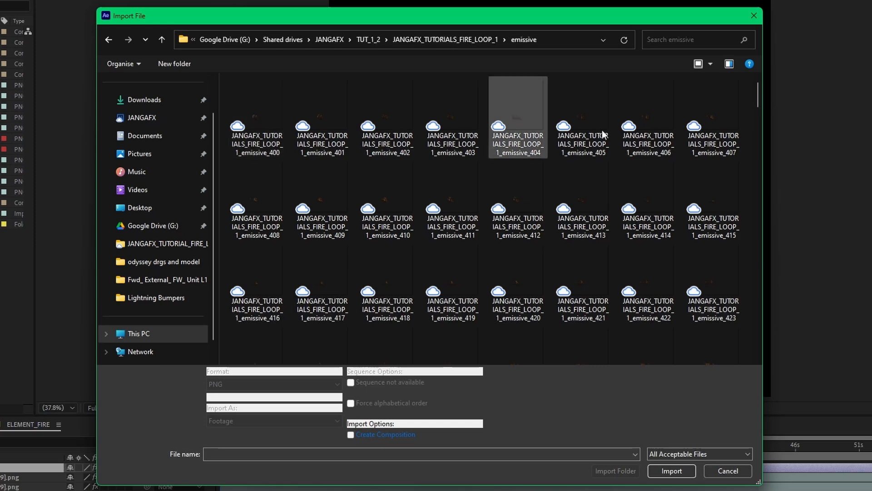
left_click(262, 116)
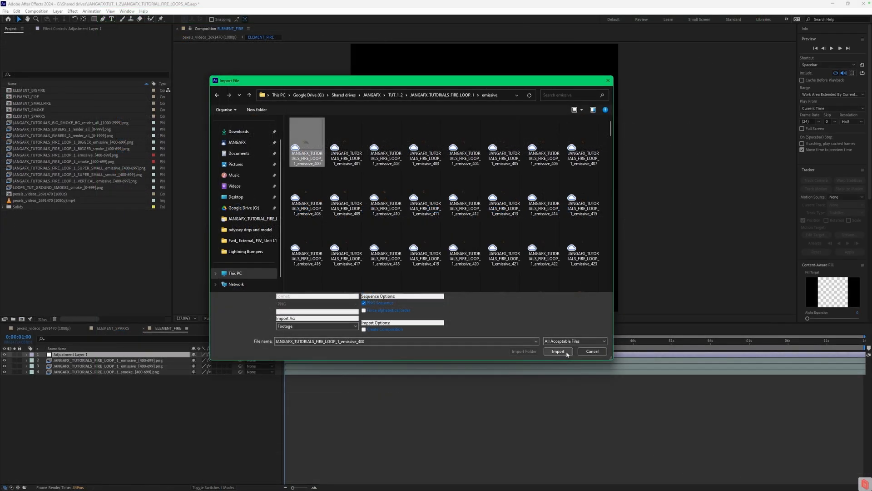
left_click(567, 354)
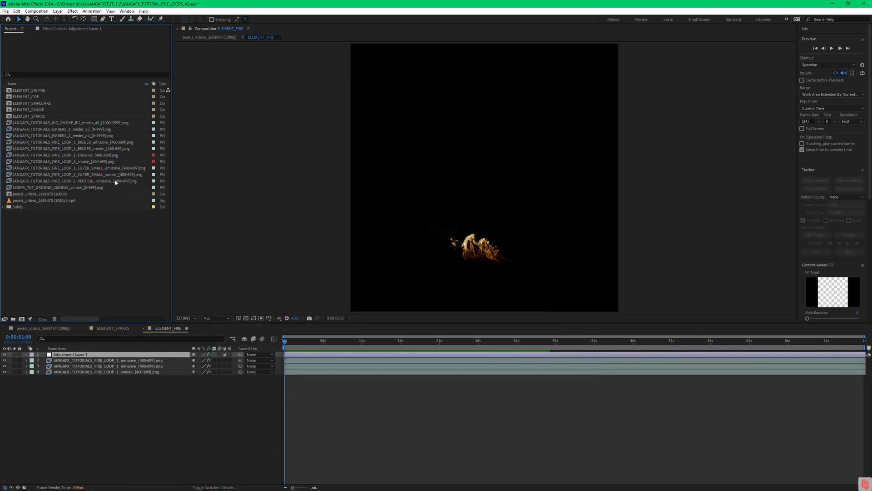
- Open the JANGAFX_TUTORIALS_FIRE_LOOP_1 emissive sequence in the footage viewer
left_click(93, 157)
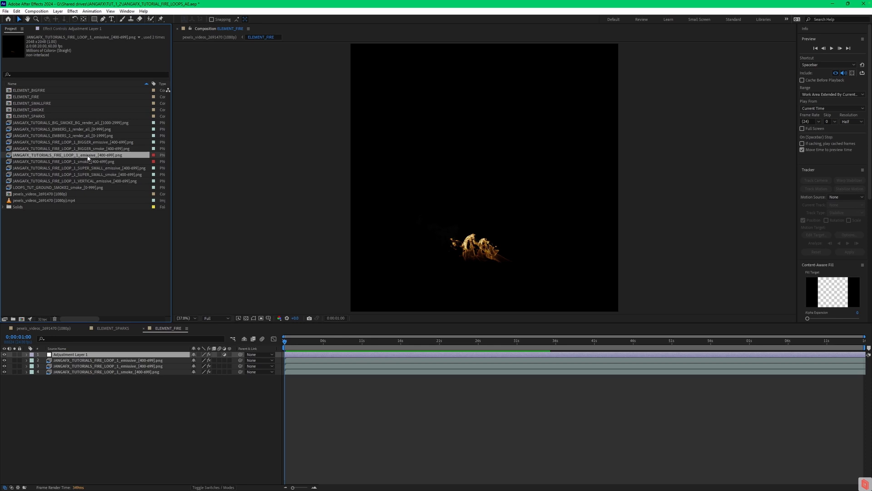
left_click(86, 162)
left_click(86, 156)
double_click(38, 157)
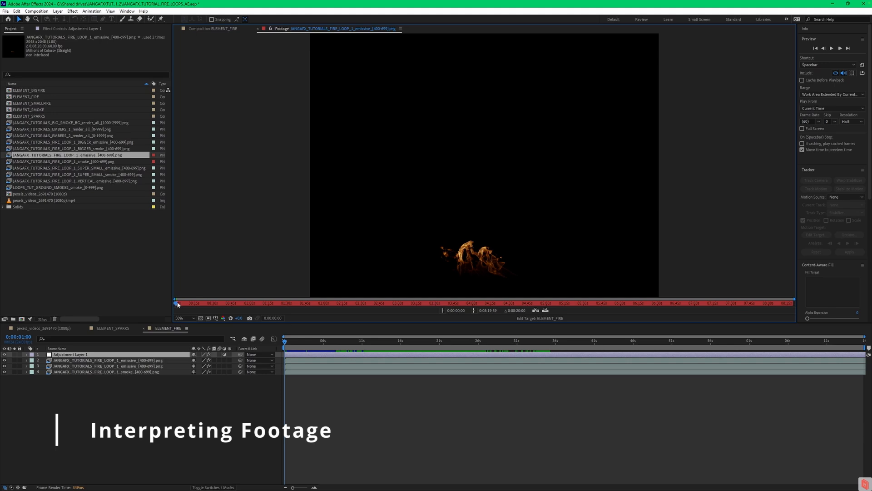
- Interpret the FIRE_LOOP_1 emissive footage at 60 frames per second, looping 100 times
right_click(81, 155)
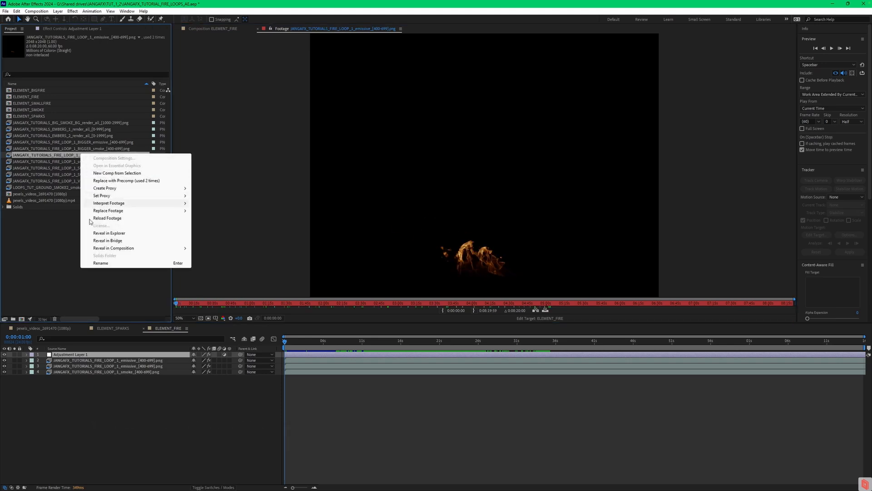
mouse_move(125, 204)
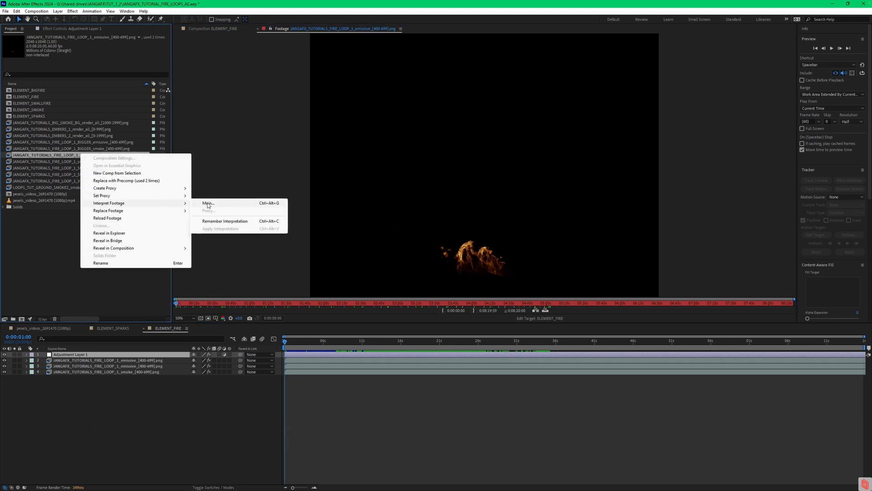
left_click(208, 204)
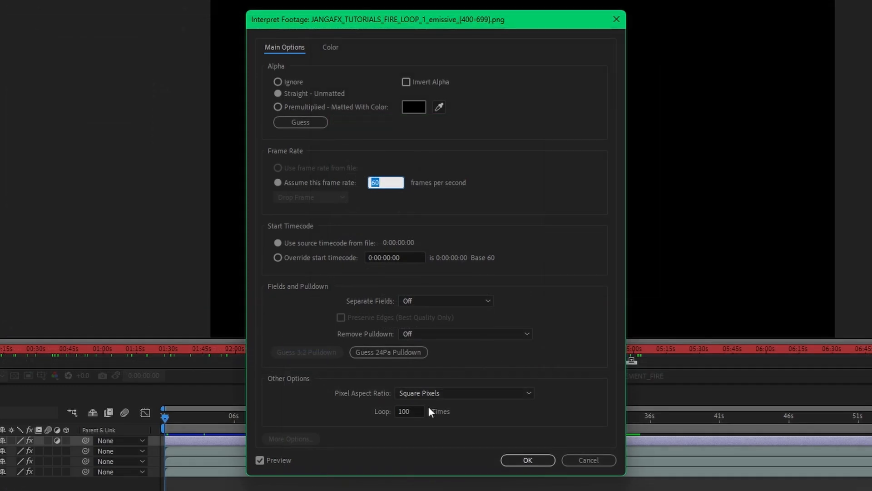
left_click(410, 411)
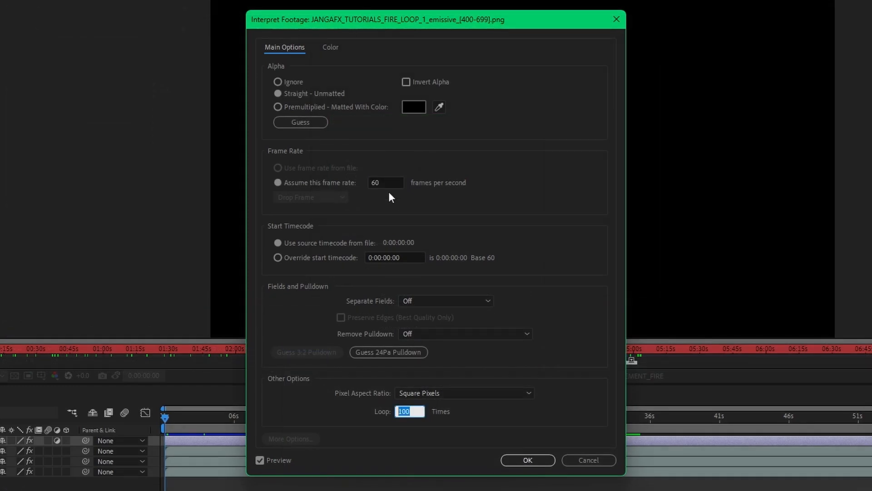
double_click(399, 183)
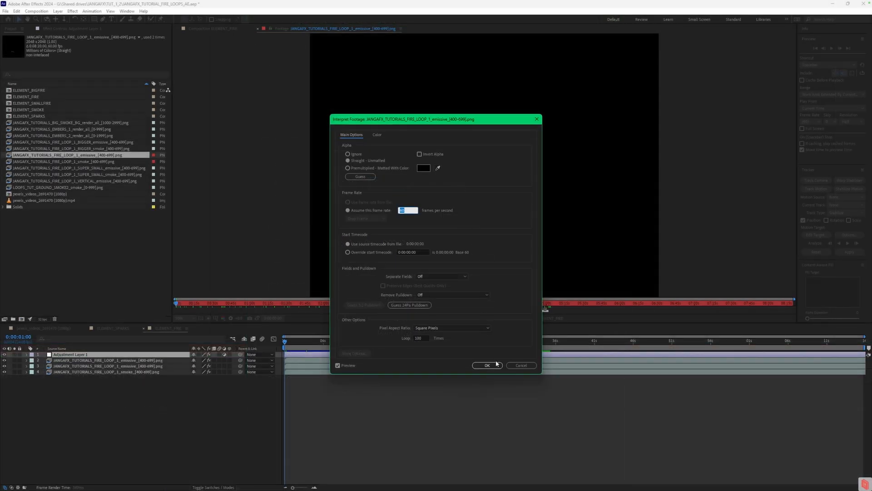
left_click(545, 463)
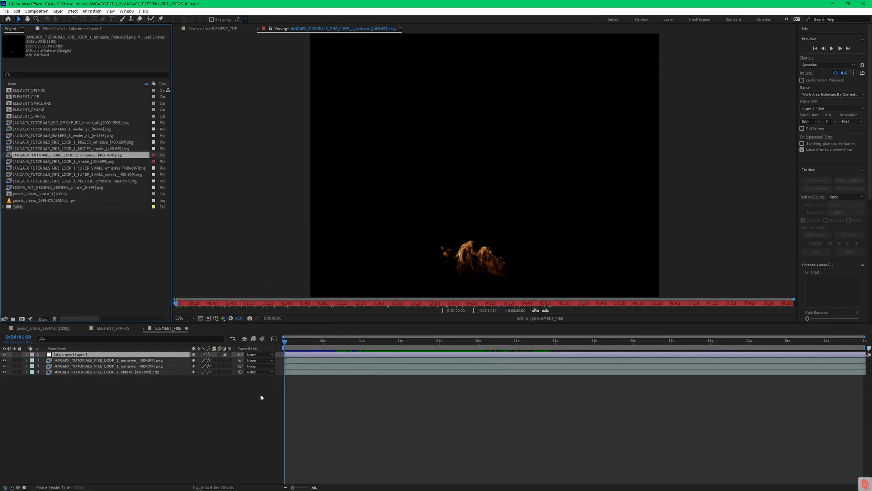
- Create a single composition from the FIRE_LOOP_1 emissive and smoke sequences, using the FIRE_LOOP_1 dimensions
left_click(110, 161, "shift")
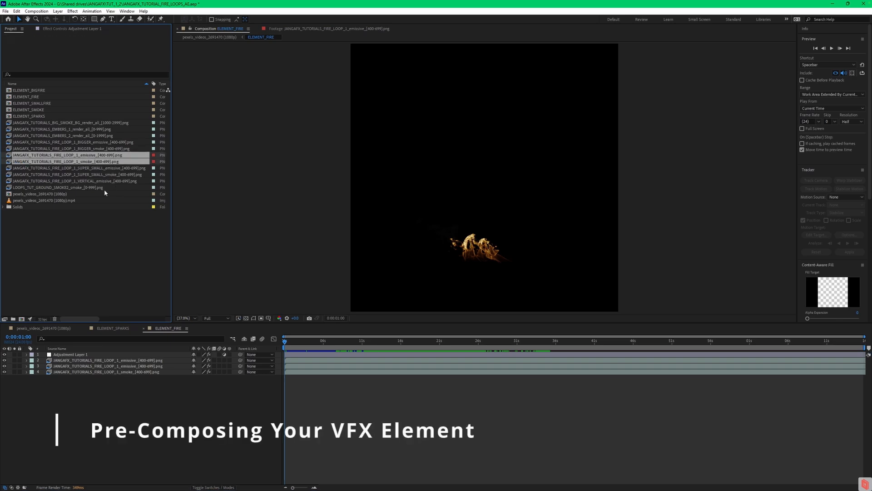
left_click_drag(83, 158, 29, 309)
left_click_drag(339, 375, 276, 401)
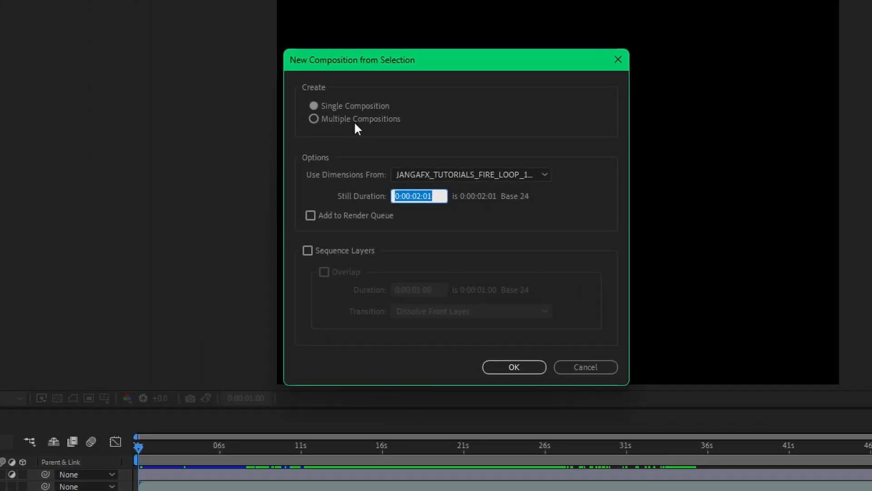
left_click(527, 366)
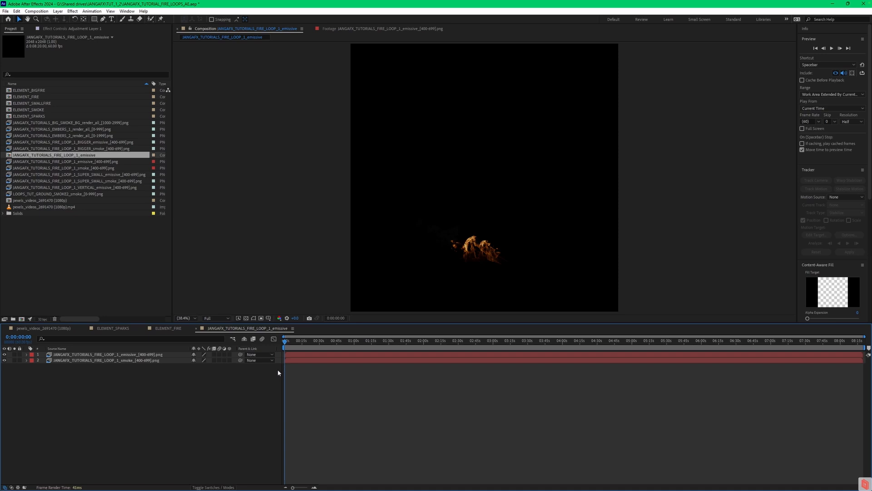
- Inspect the emissive and smoke layers in the new composition, checking their alpha against the transparency grid
left_click(104, 355)
left_click(104, 361)
left_click(107, 354)
left_click(113, 401)
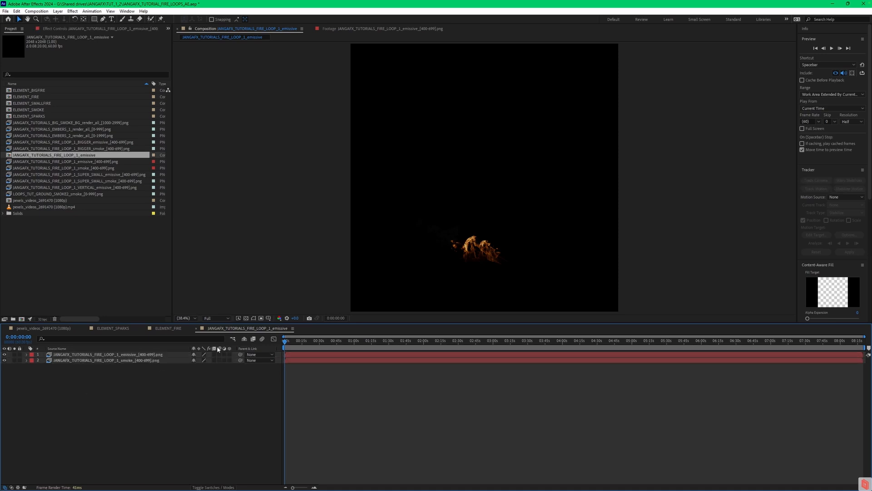
left_click(246, 318)
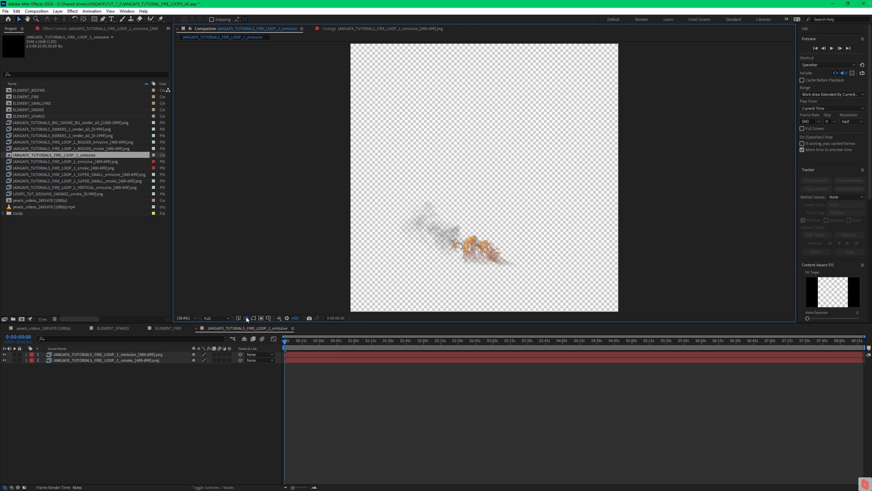
left_click(247, 318)
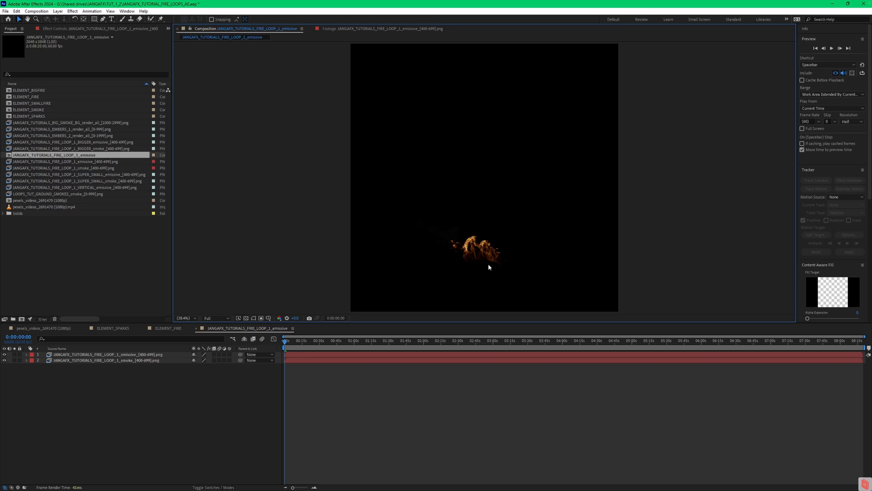
left_click(238, 332)
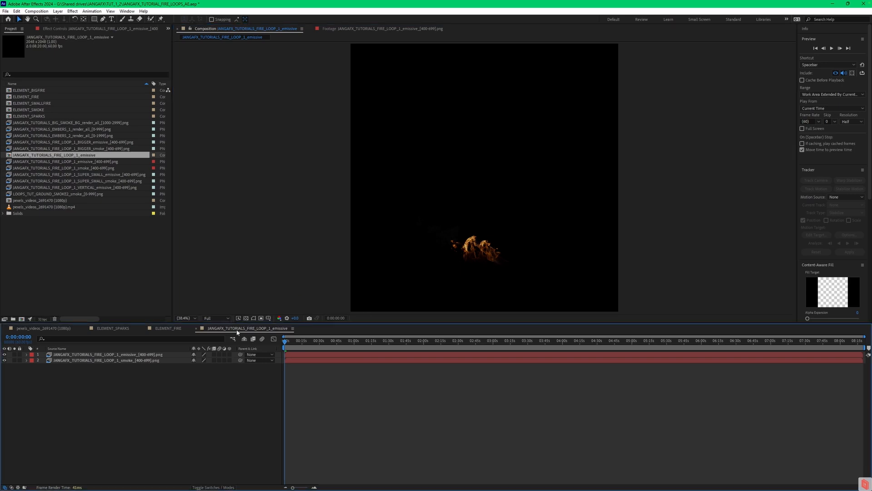
- Open the ELEMENT_FIRE composition and inspect its emissive layers and the Hue/Saturation effect on Adjustment Layer 1
left_click(169, 328)
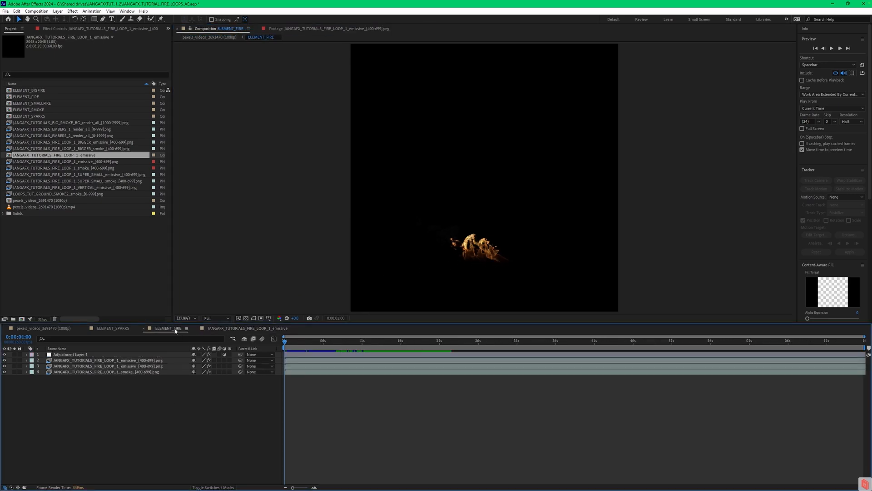
left_click(132, 368)
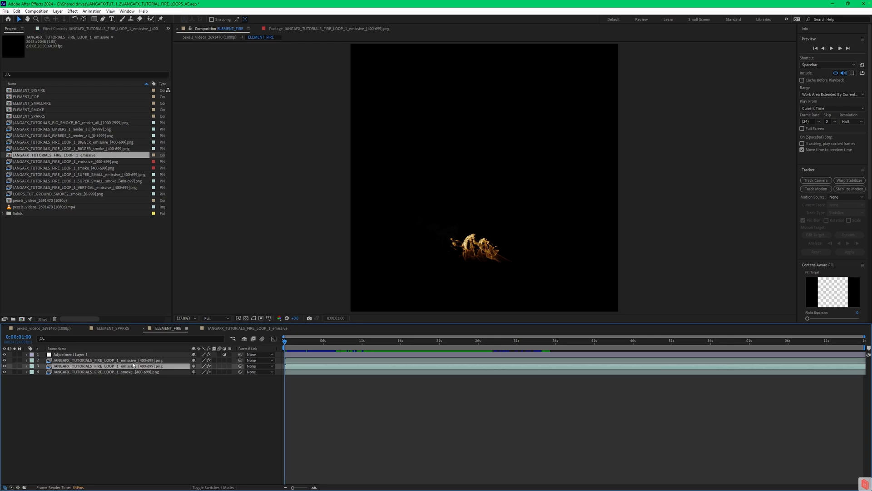
left_click(136, 362)
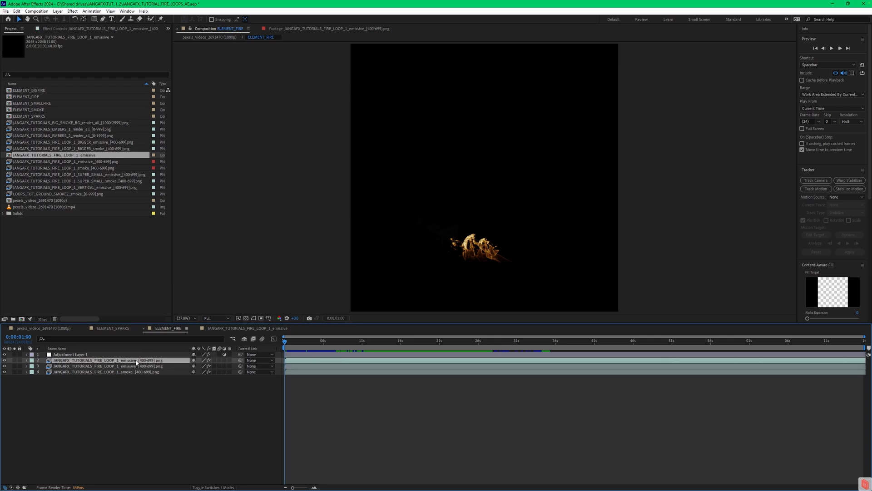
left_click(81, 354)
left_click(82, 30)
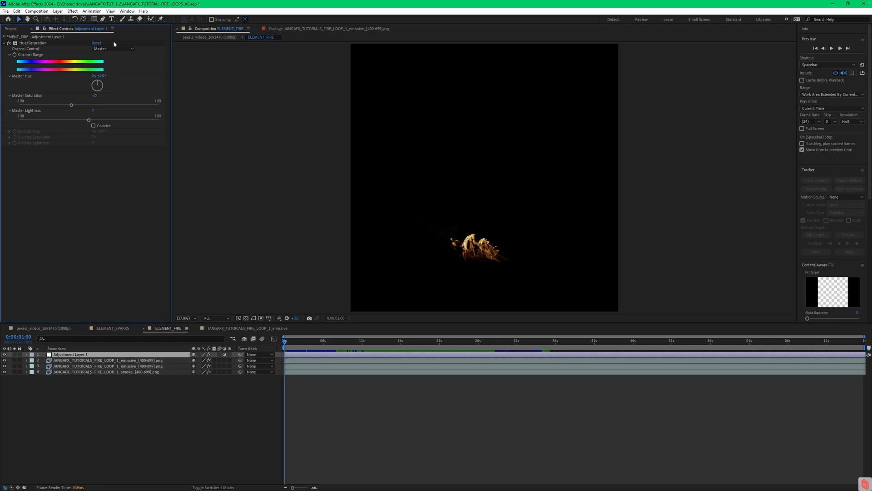
left_click(32, 44)
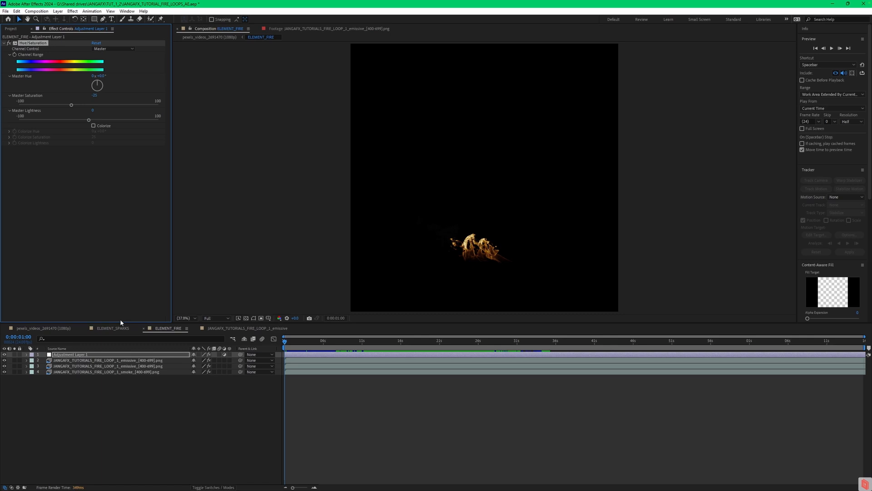
- Review the BIGFIRE, FIRE, SMALLFIRE, SMOKE and SPARKS element compositions in the project
left_click(11, 29)
left_click(41, 91)
left_click(37, 97)
left_click(37, 90)
left_click(38, 97)
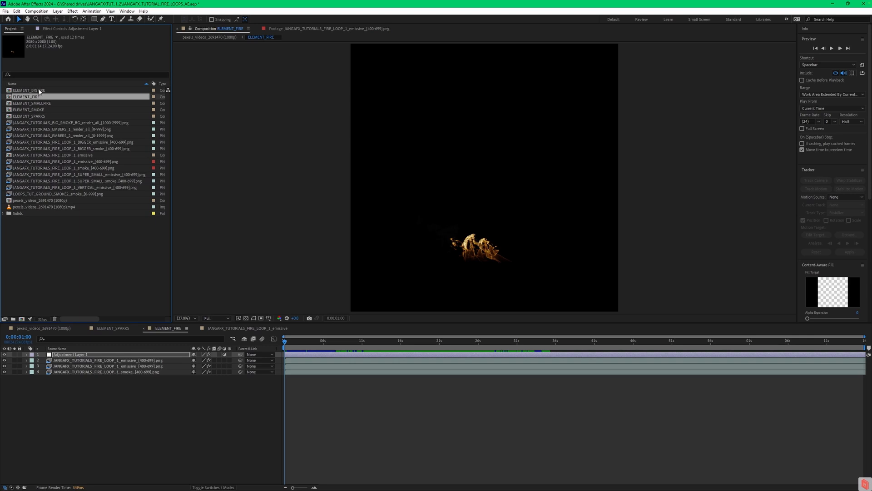
left_click(39, 90)
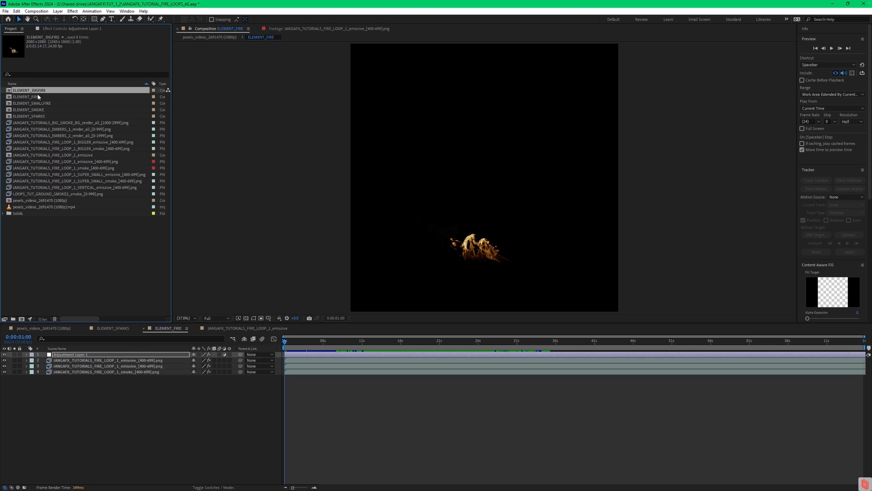
left_click(36, 97)
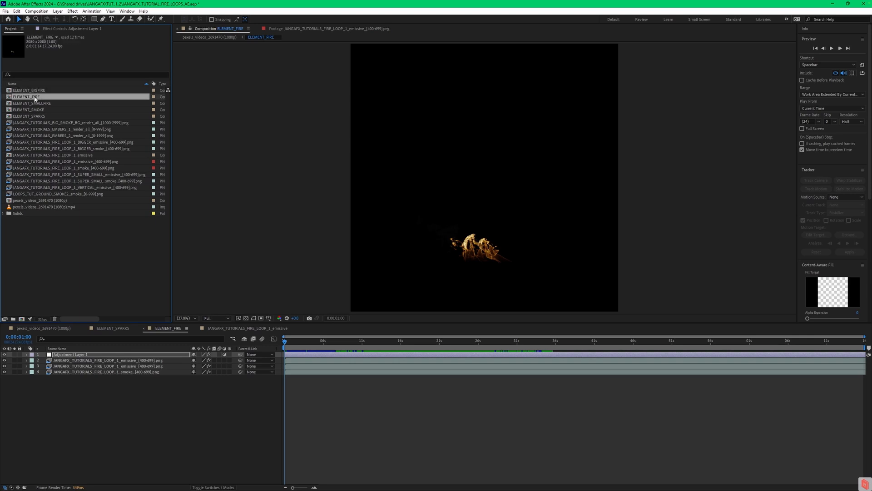
left_click(38, 103)
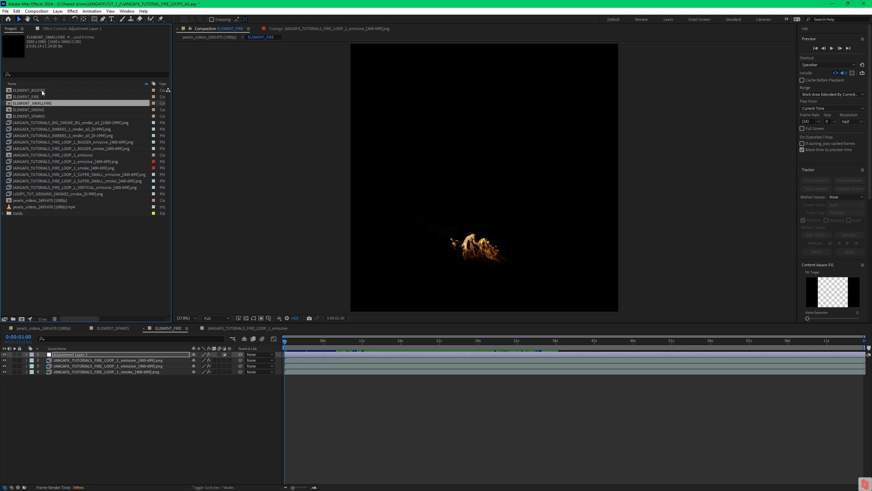
left_click(42, 91)
left_click(36, 110)
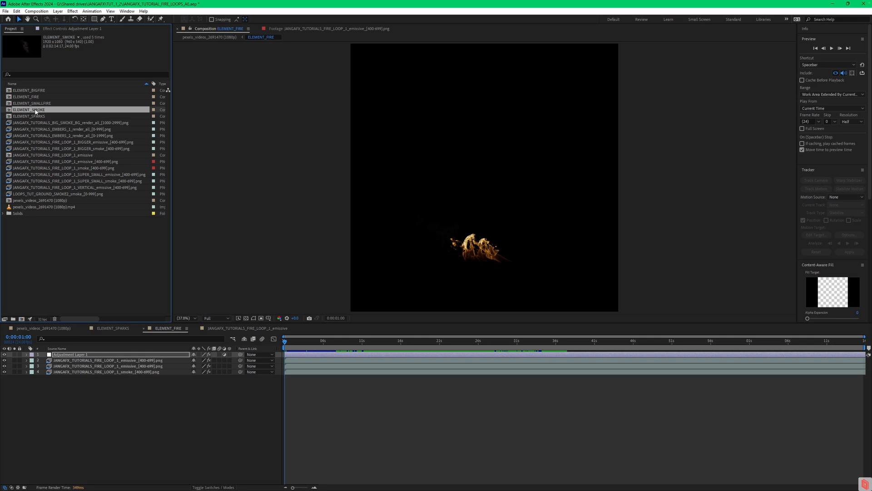
left_click(41, 117)
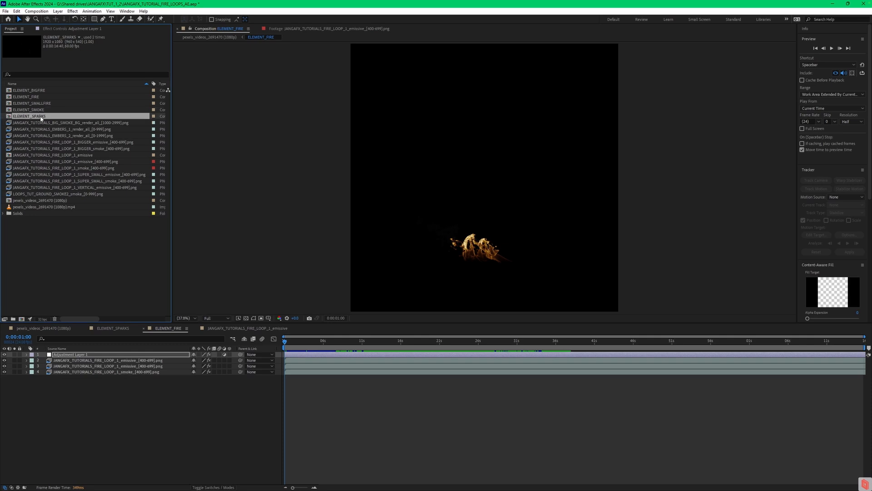
- Open the ELEMENT_SPARKS composition, scrub through its timeline and play a preview
double_click(41, 118)
left_click_drag(462, 342, 356, 345)
key("space")
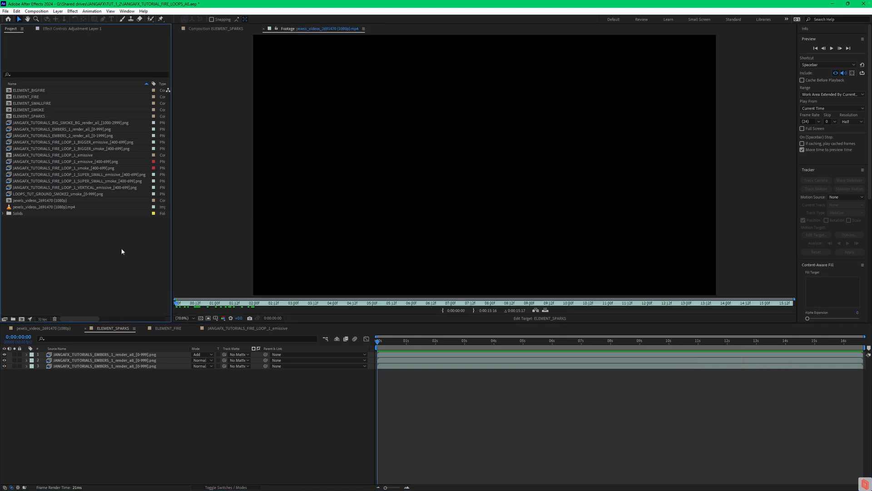
left_click(32, 207)
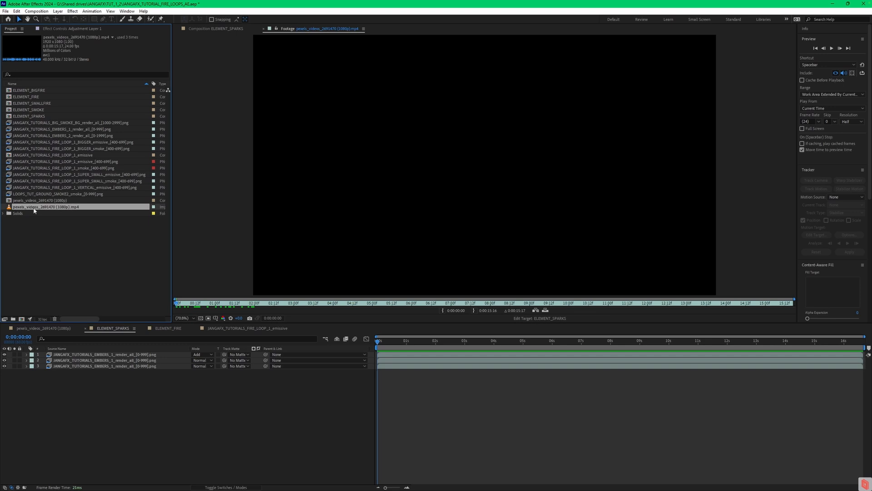
left_click(339, 312)
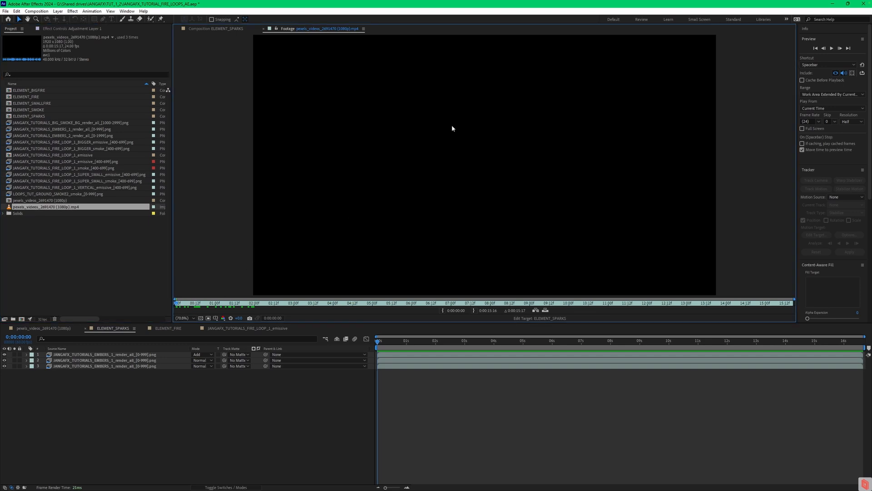
key("space")
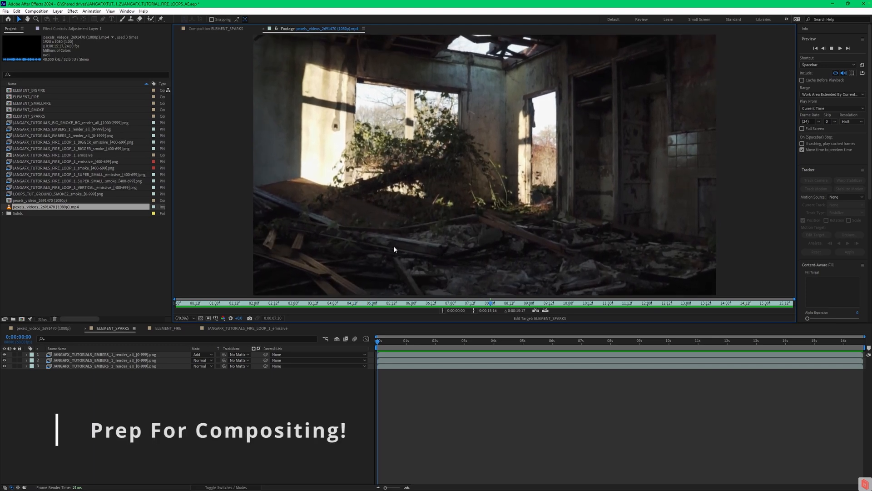
key("space")
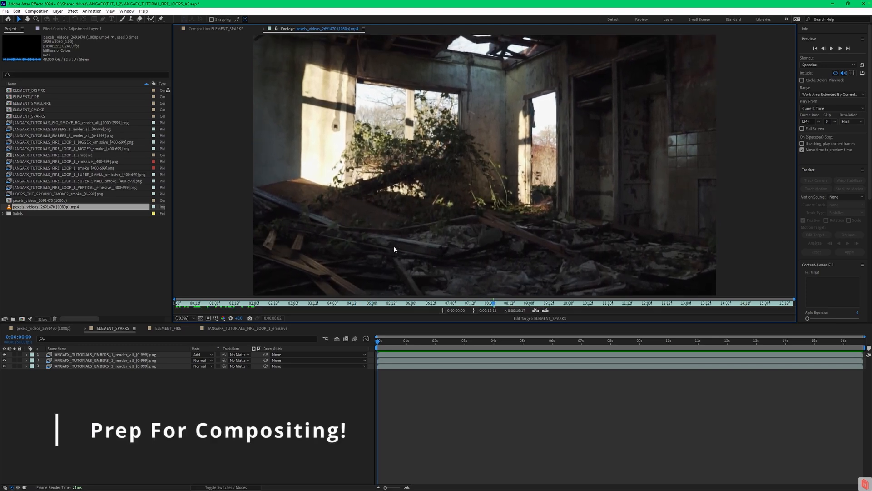
left_click(101, 260)
left_click(36, 207)
left_click(75, 245)
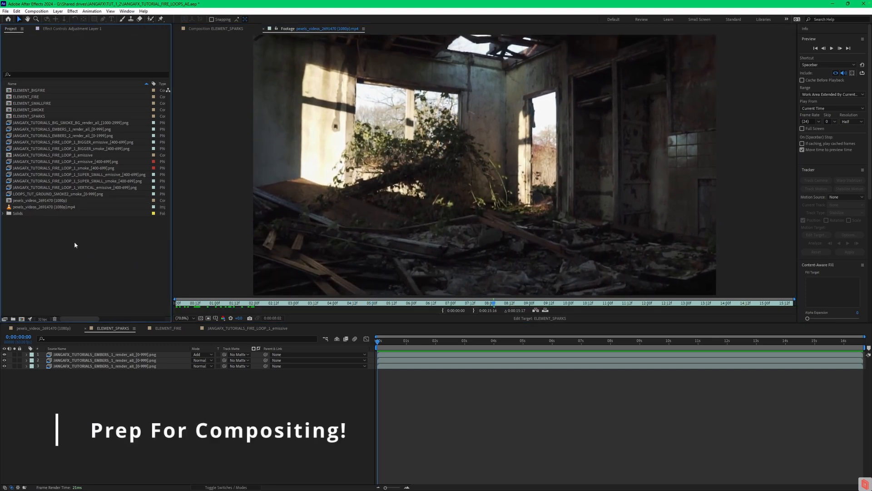
left_click(22, 319)
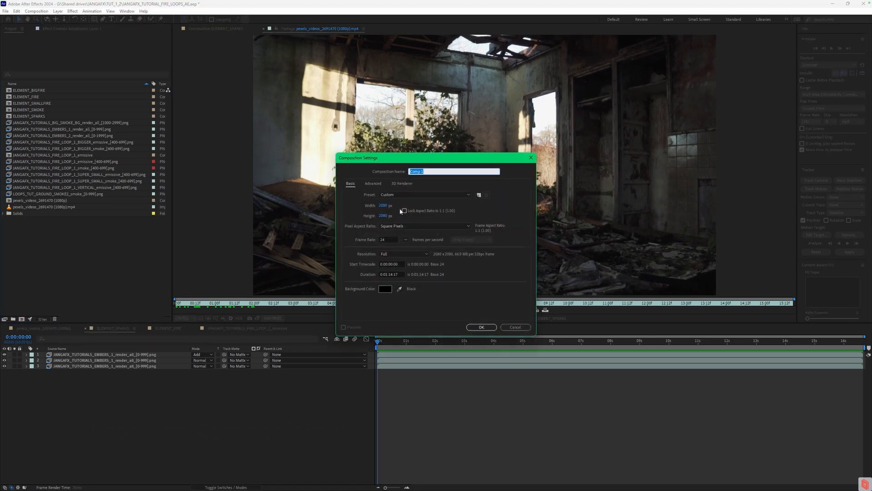
double_click(387, 239)
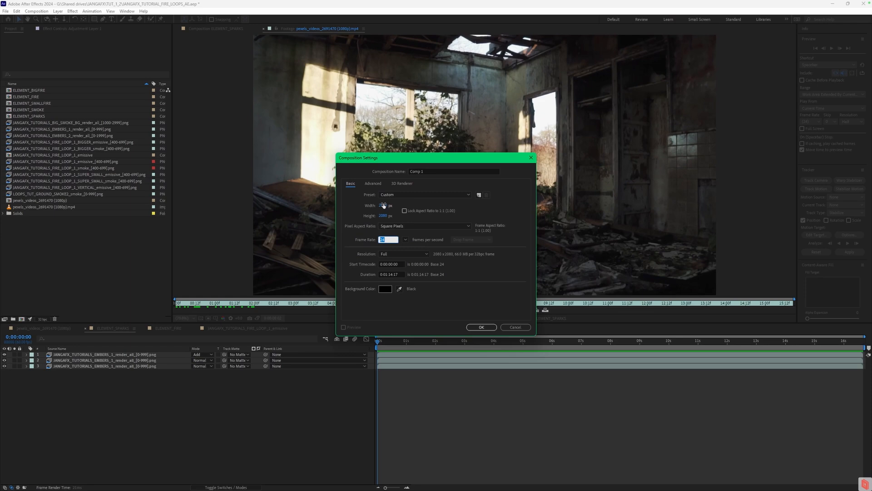
left_click(515, 327)
left_click_drag(26, 208, 22, 318)
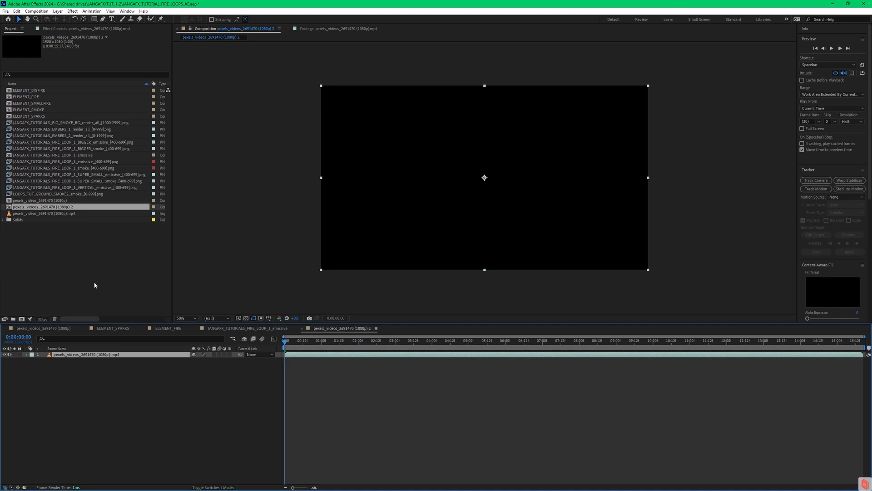
left_click_drag(470, 345, 337, 359)
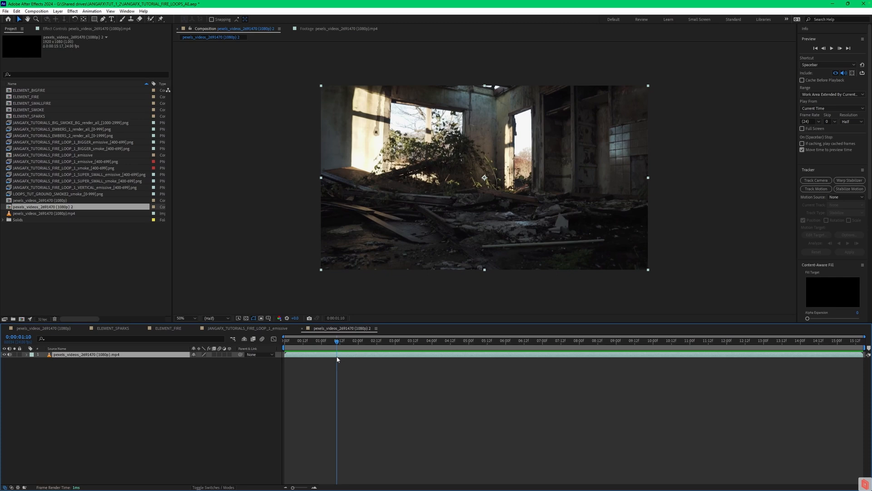
left_click_drag(337, 359, 277, 365)
- Apply Track Camera to the pexels footage layer in the new composition
left_click(85, 380)
left_click(74, 354)
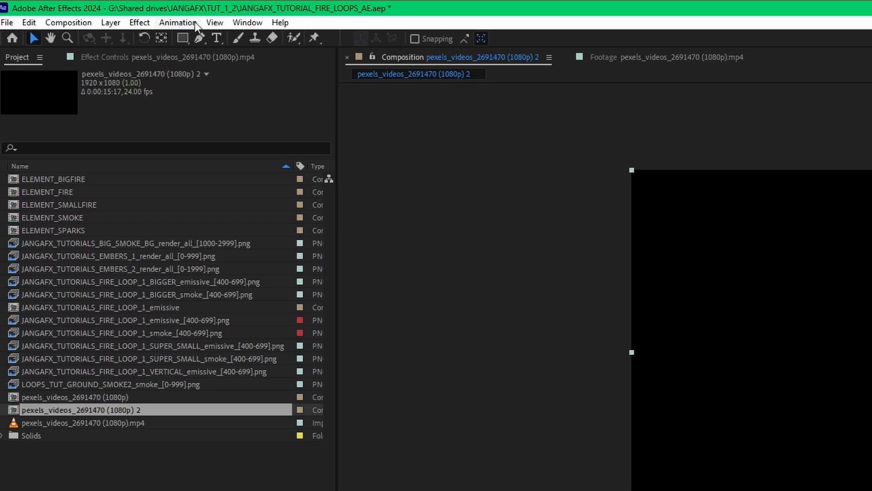
left_click(167, 21)
left_click(209, 279)
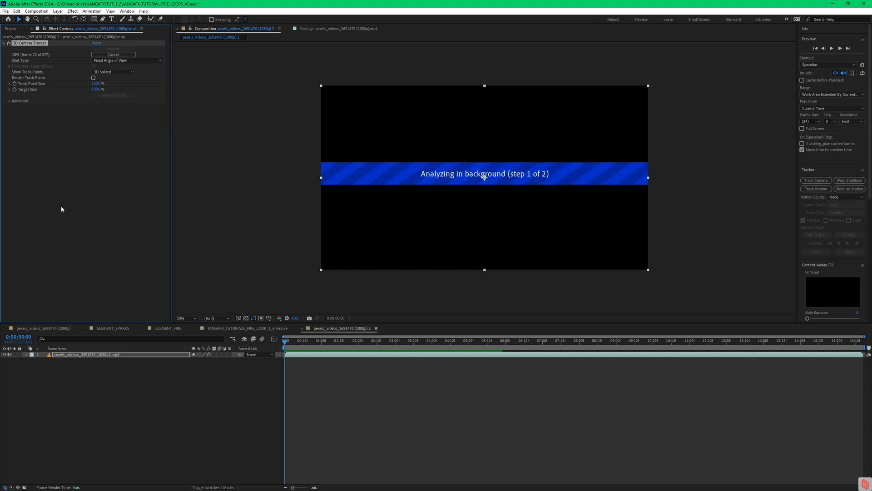
- Cancel the running camera analysis and enable Detailed Analysis in the 3D Camera Tracker's advanced settings
left_click(113, 55)
left_click(9, 101)
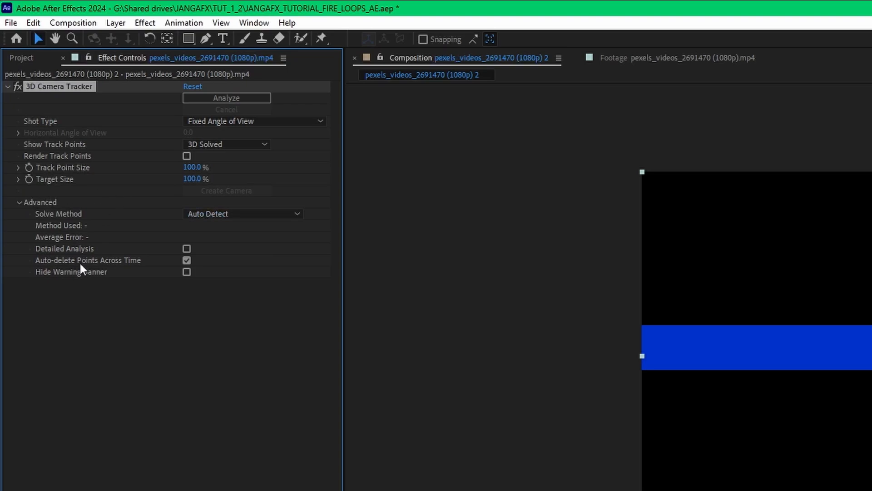
left_click(186, 250)
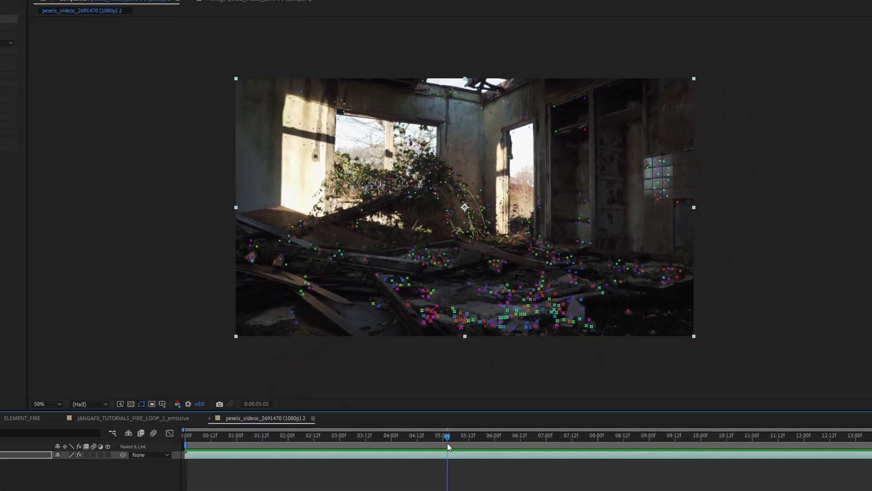
- Review the track points across the shot, and create a text layer and camera from a group of foreground ground points around 0:00:01:19
left_click_drag(448, 447, 506, 446)
left_click_drag(514, 348, 352, 342)
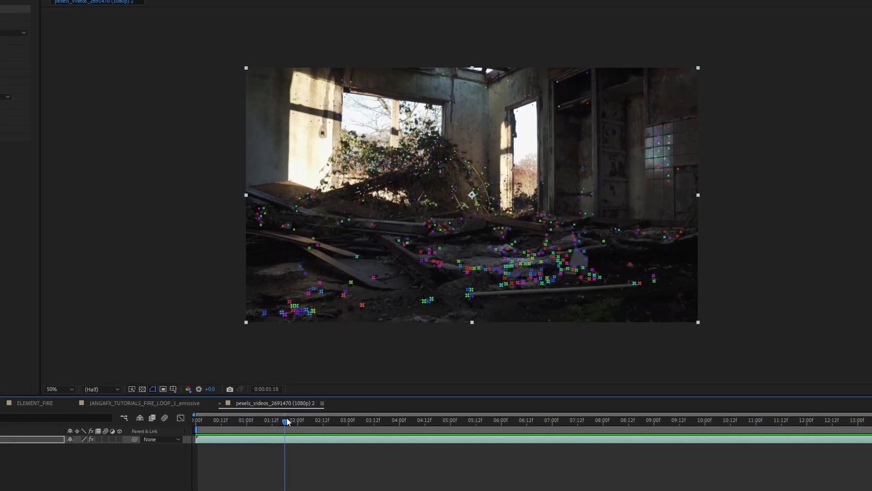
left_click_drag(286, 421, 289, 421)
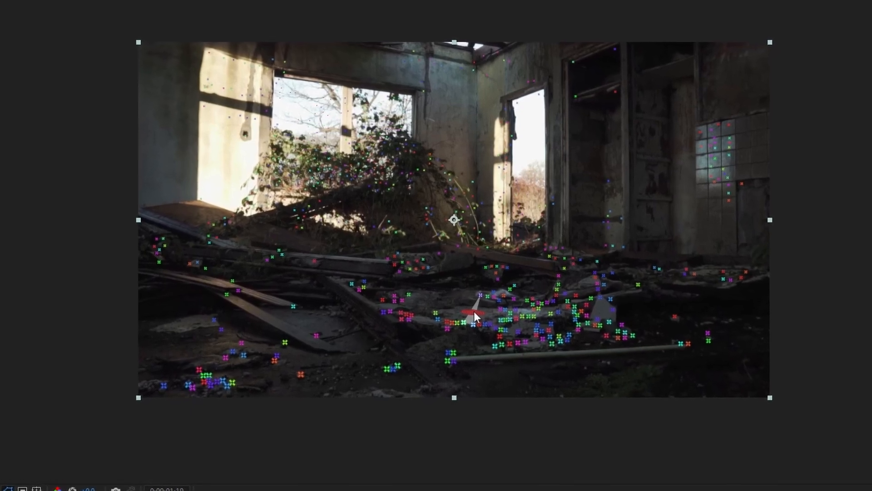
right_click(474, 313)
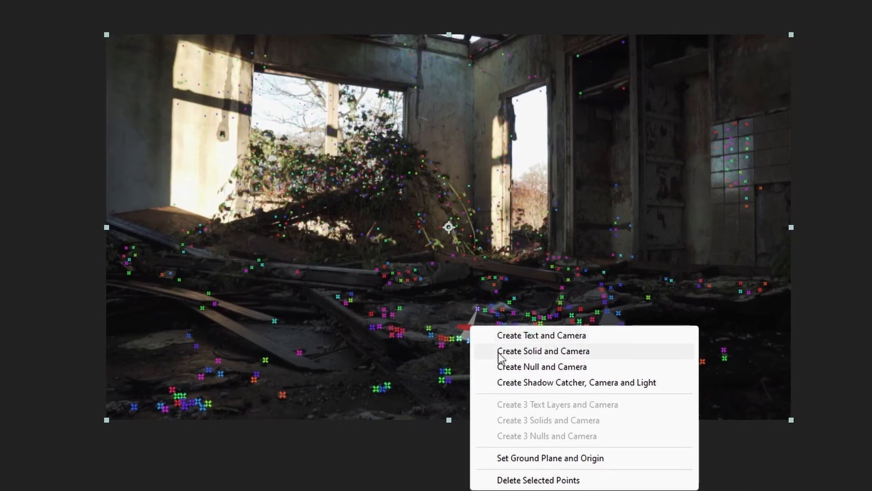
left_click(412, 346)
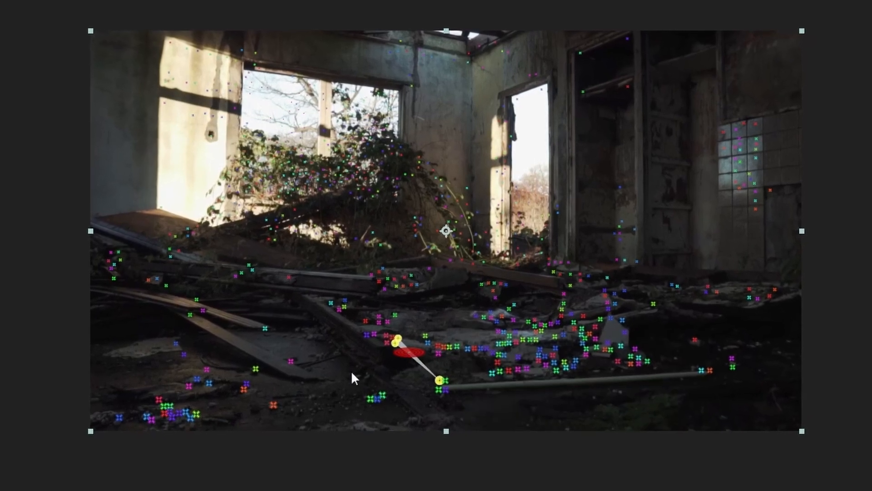
mouse_move(318, 363)
left_mouse_down()
mouse_move(202, 357)
mouse_move(178, 365)
mouse_move(173, 386)
mouse_move(185, 402)
mouse_move(243, 417)
mouse_move(279, 421)
mouse_move(307, 400)
left_mouse_up()
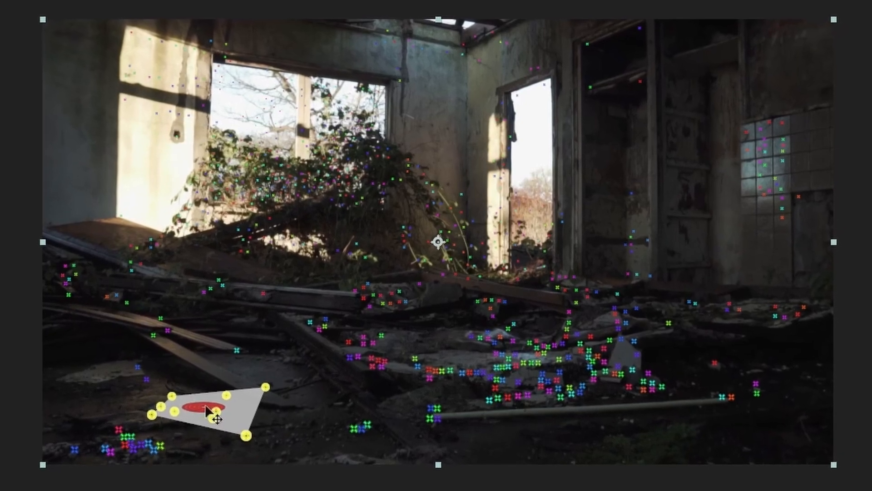
right_click(203, 411)
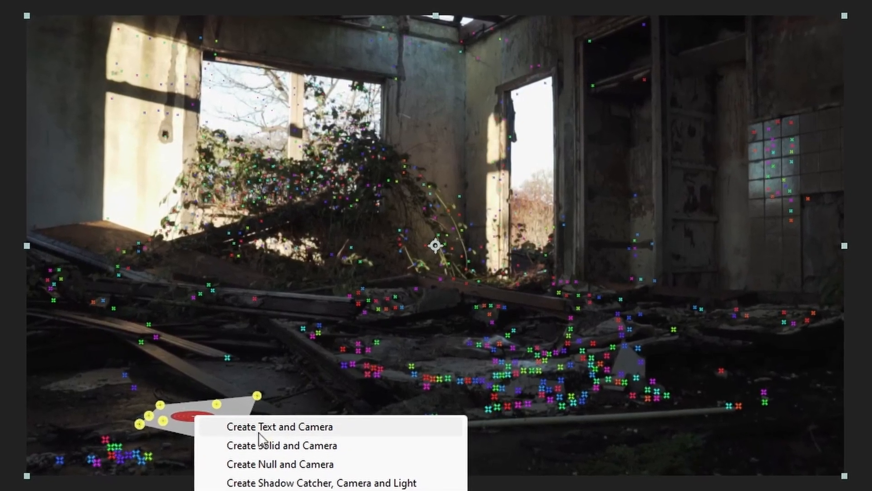
left_click(263, 427)
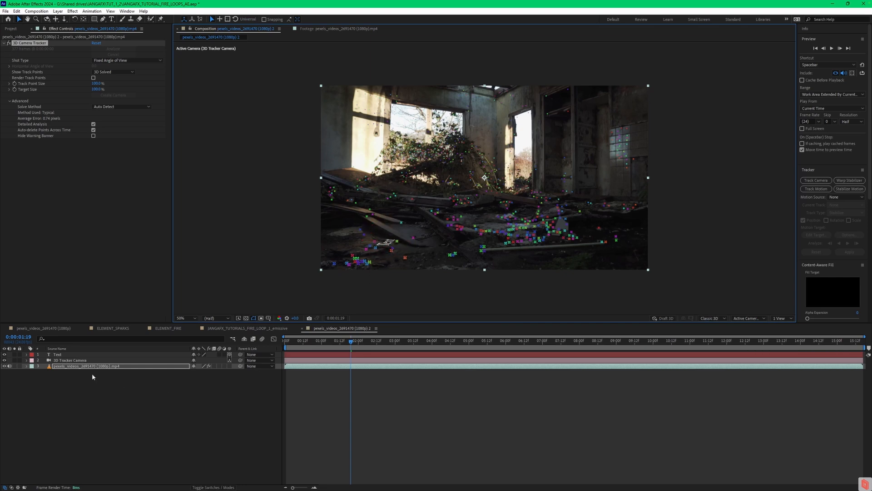
- Rotate the tracked Text layer in 3D so it stands upright on the floor
left_click(58, 355)
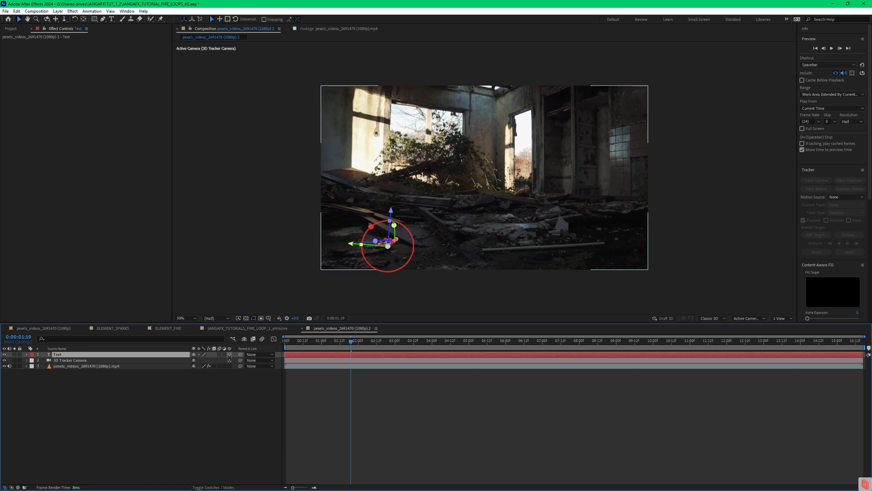
left_click_drag(370, 225, 376, 223)
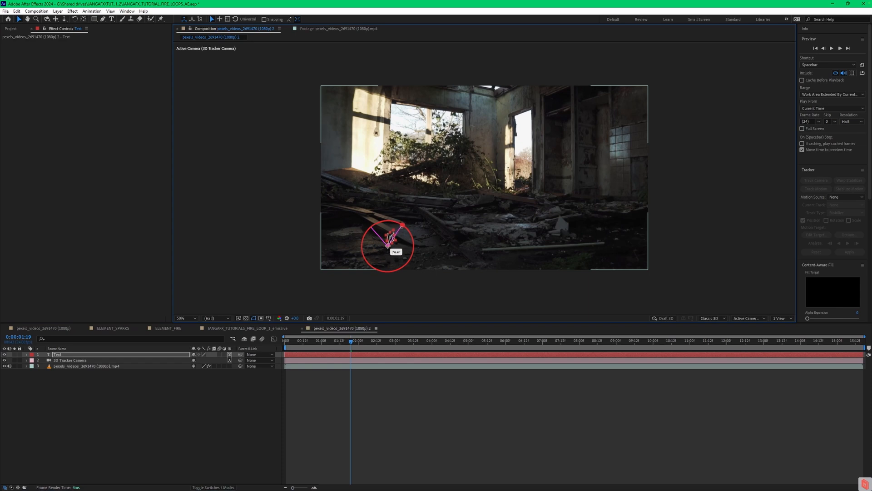
left_click_drag(406, 228, 398, 235)
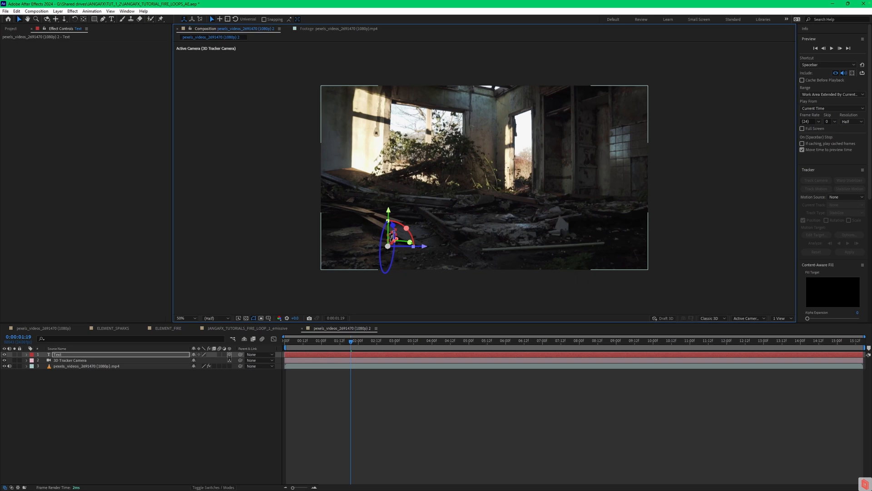
- Set the Text layer's scale to 22222% in its transform properties
left_click(26, 354)
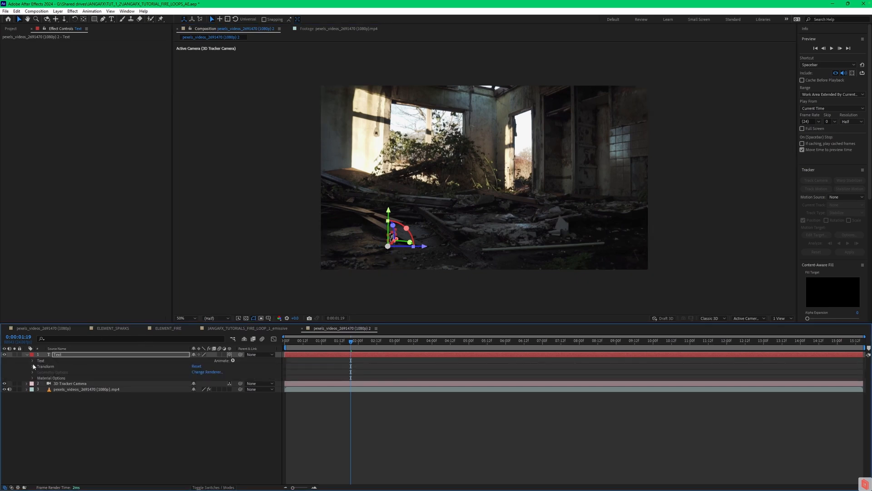
left_click(33, 360)
left_click(32, 360)
left_click(32, 366)
left_click(205, 385)
type("22222")
key("Return")
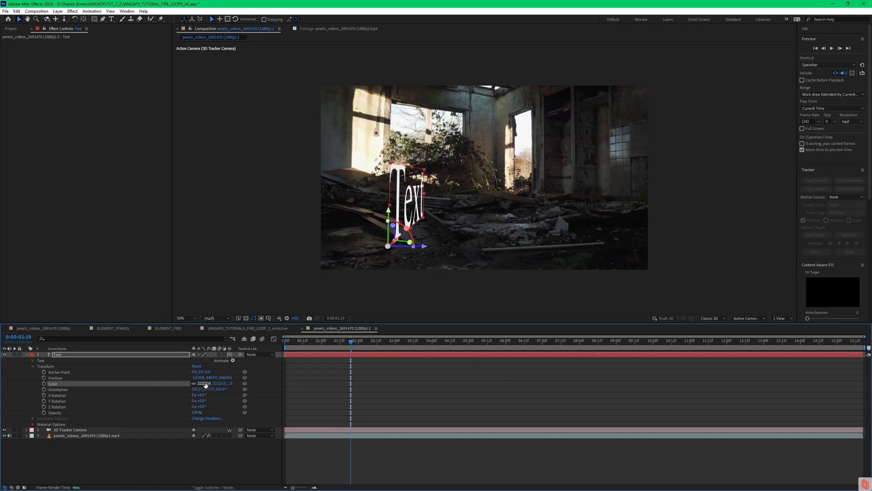
- Rotate the enlarged text to face the camera and preview the shot from frame 0:00:00:01 to check the track
left_click_drag(416, 253, 411, 244)
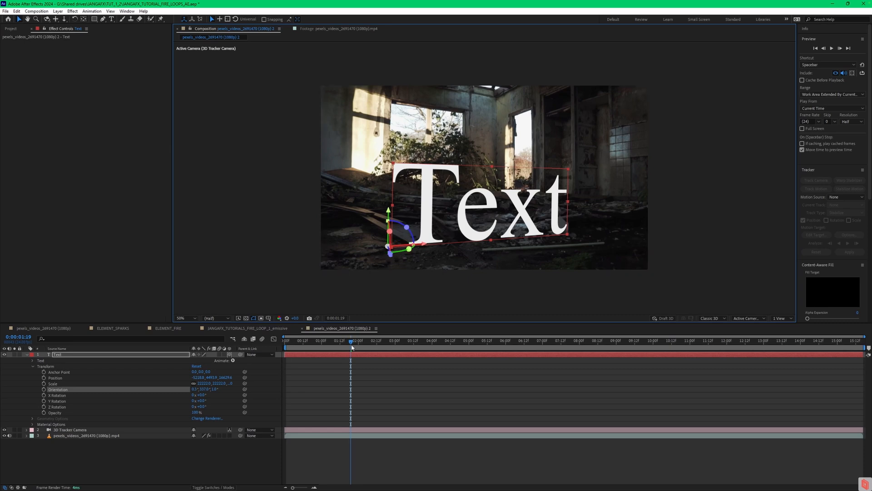
left_click_drag(350, 342, 265, 342)
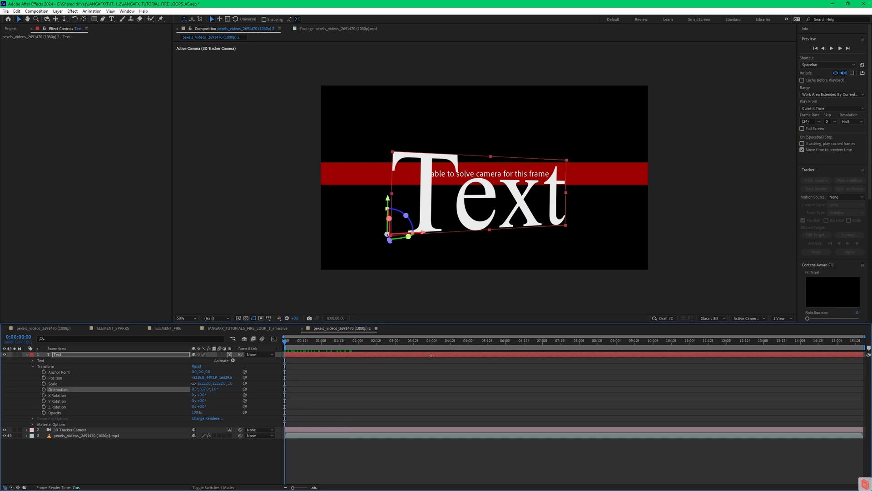
left_click_drag(285, 343, 288, 342)
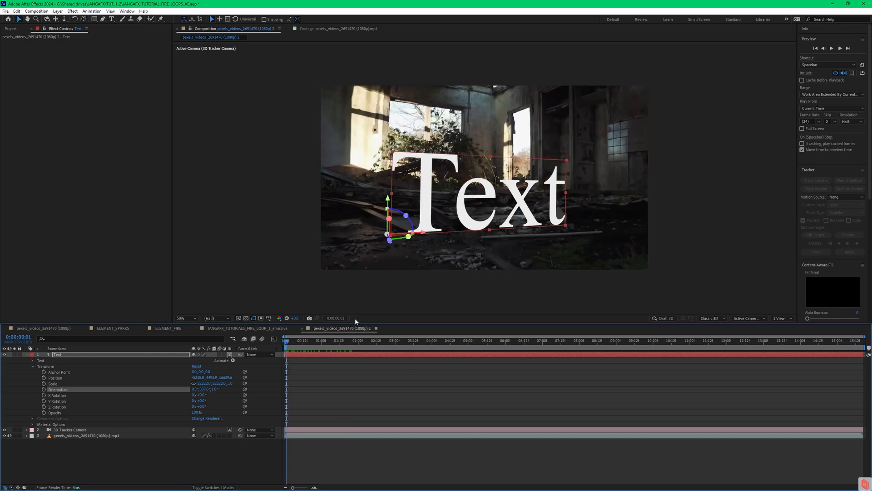
key("space")
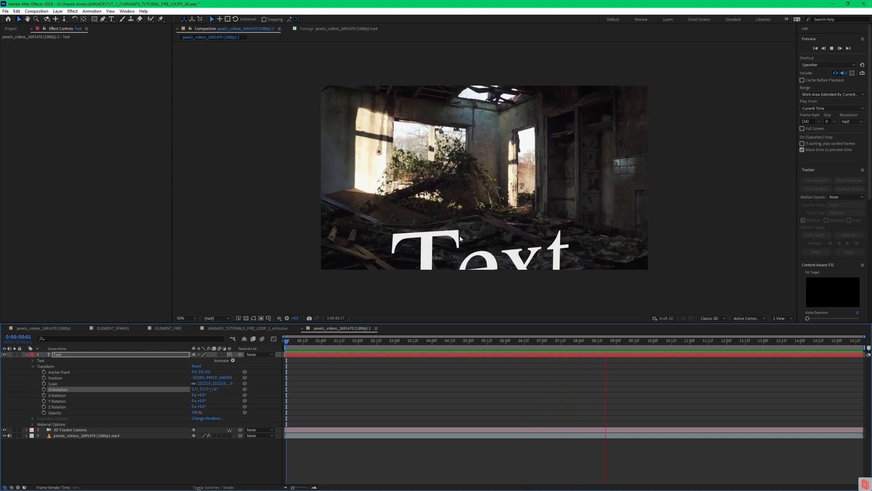
- Move the text deeper into the room and raise it, checking how it follows the camera by scrubbing and previewing
mouse_move(347, 343)
left_mouse_down()
mouse_move(570, 354)
mouse_move(345, 353)
left_mouse_up()
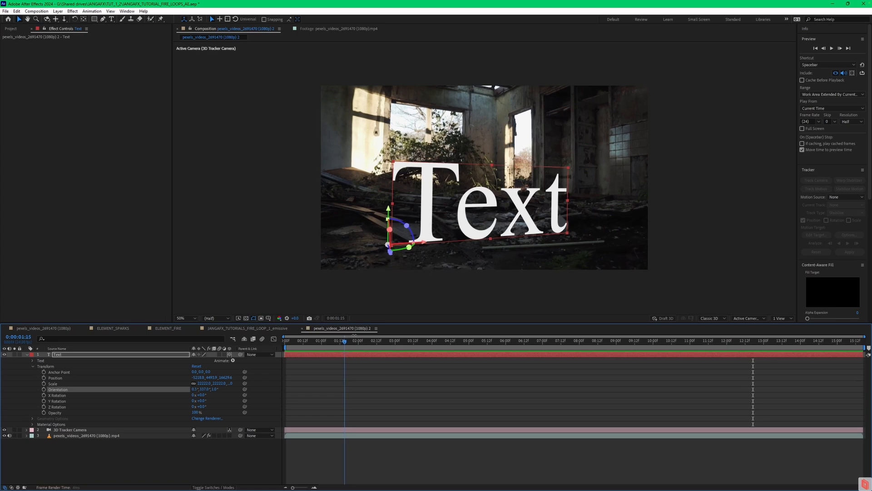
left_click_drag(391, 253, 385, 248)
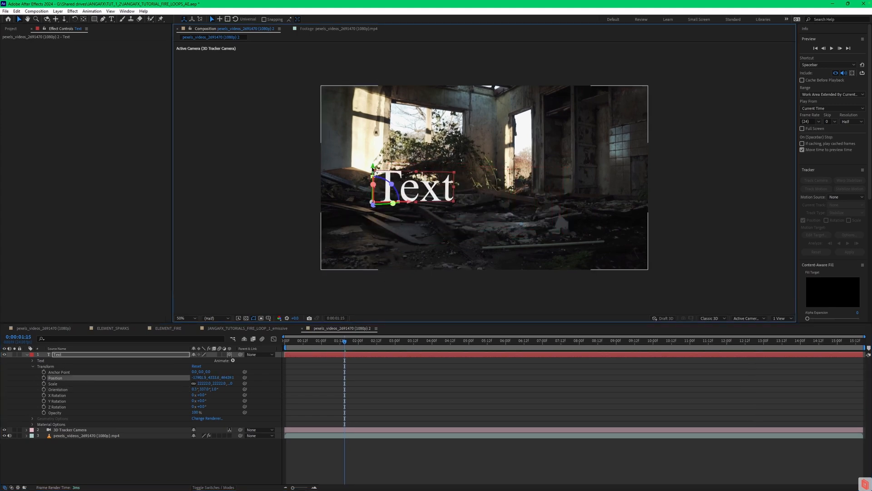
left_click_drag(373, 169, 373, 147)
left_click_drag(338, 344, 687, 344)
key("space")
left_click_drag(678, 344, 311, 354)
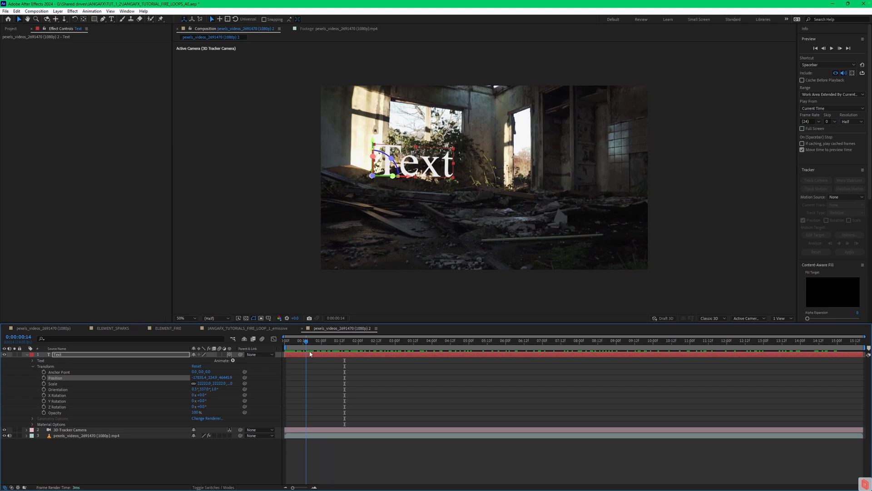
key("space")
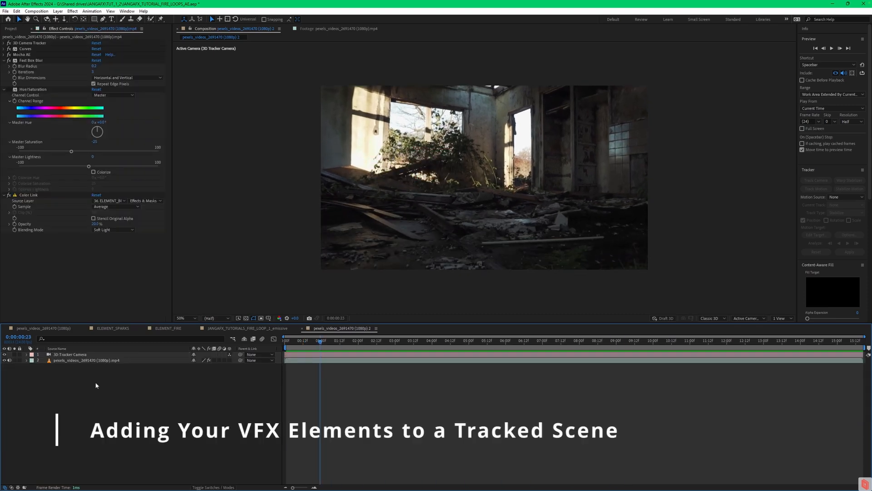
- Open the ELEMENT_FIRE composition and bring up the list of project items
left_click(172, 329)
left_click(118, 330)
left_click(174, 330)
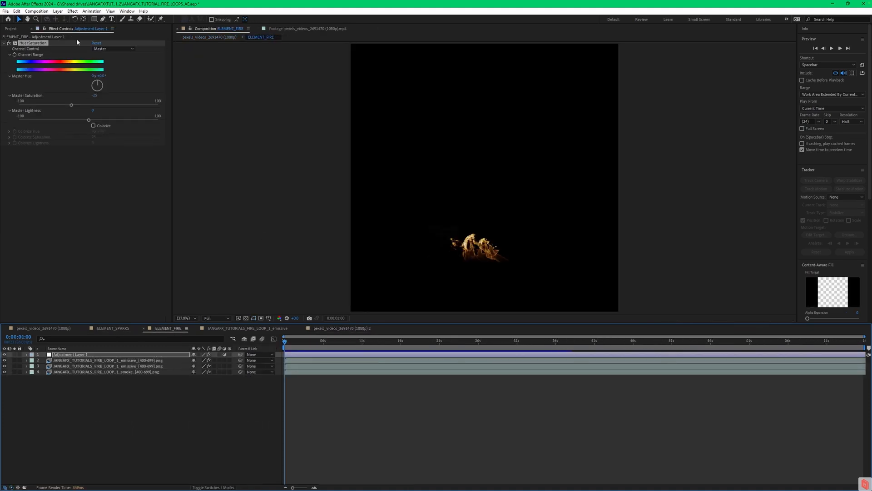
left_click(11, 29)
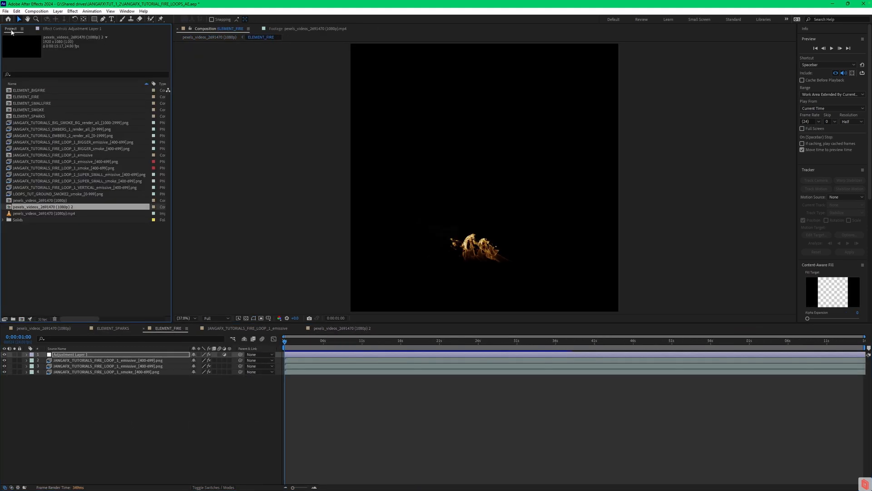
- Go through the ELEMENT compositions for big fire, fire, small fire, smoke and sparks in the project list
left_click(32, 92)
left_click(34, 96)
left_click(35, 104)
left_click(36, 110)
left_click(36, 117)
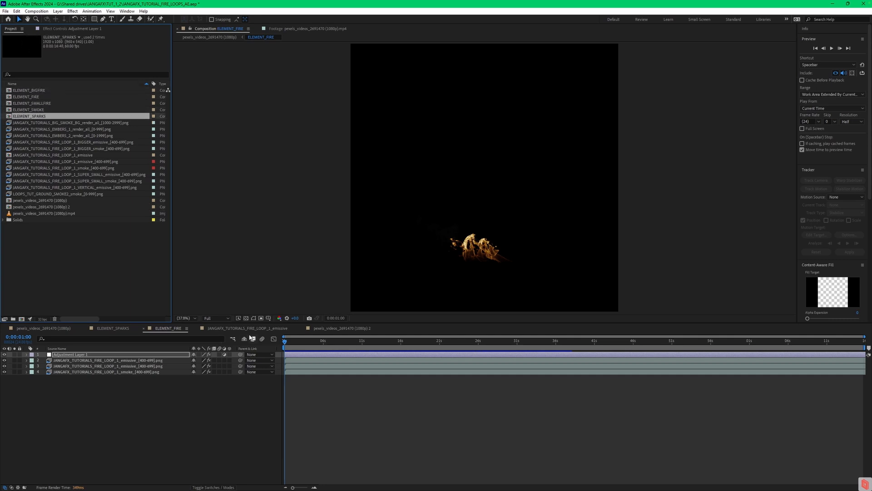
left_click(326, 328)
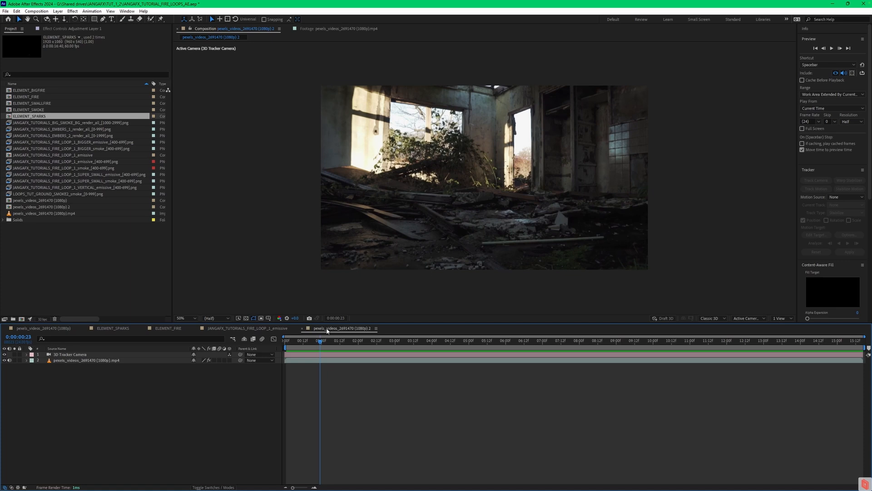
left_click(32, 90)
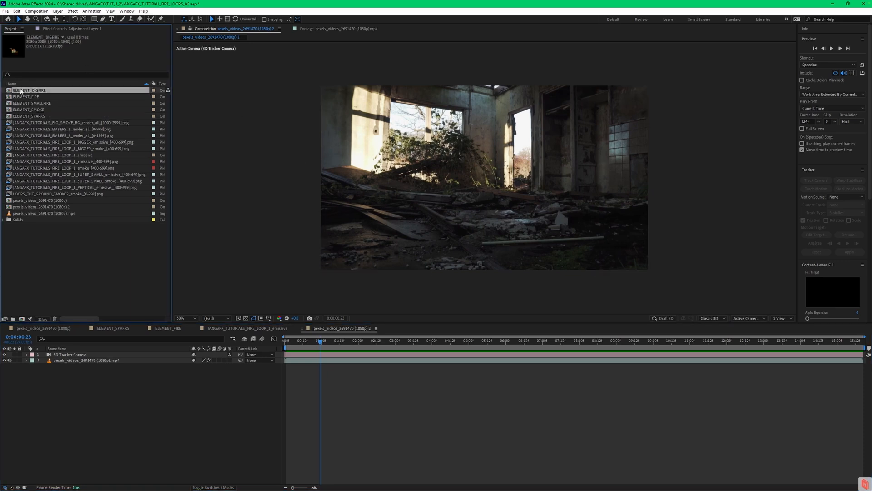
left_click(46, 124)
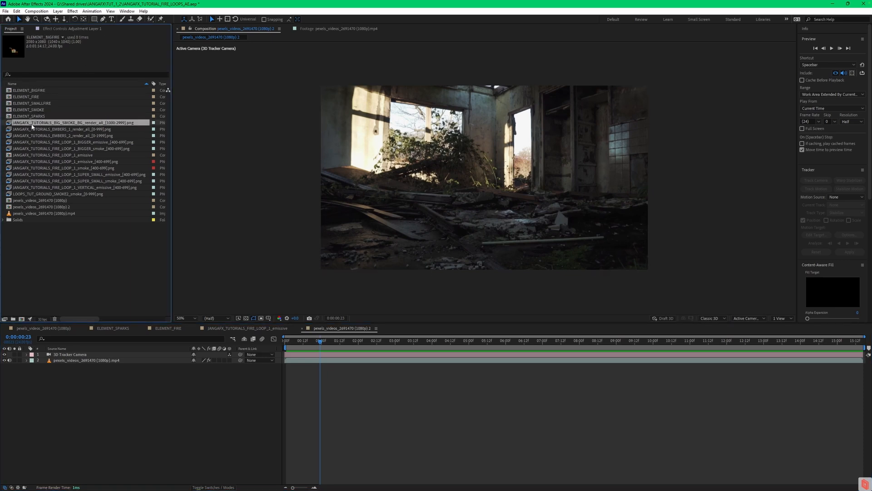
left_click(34, 91)
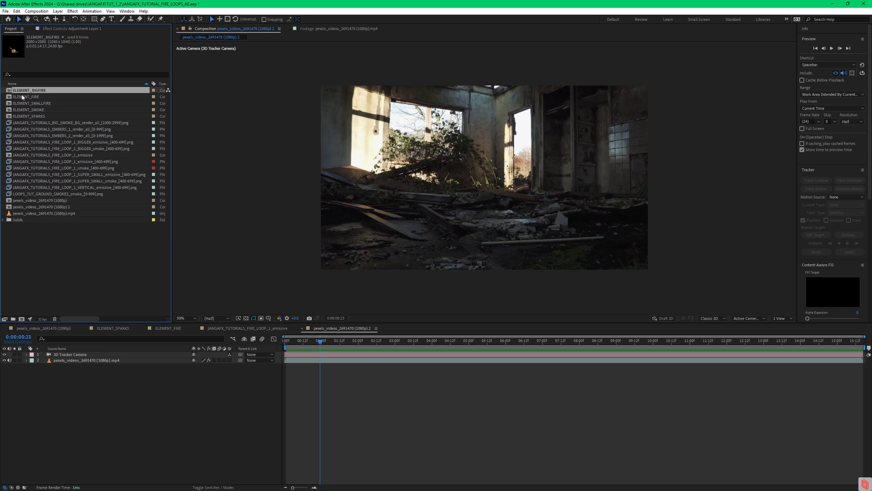
left_click_drag(30, 92, 90, 356)
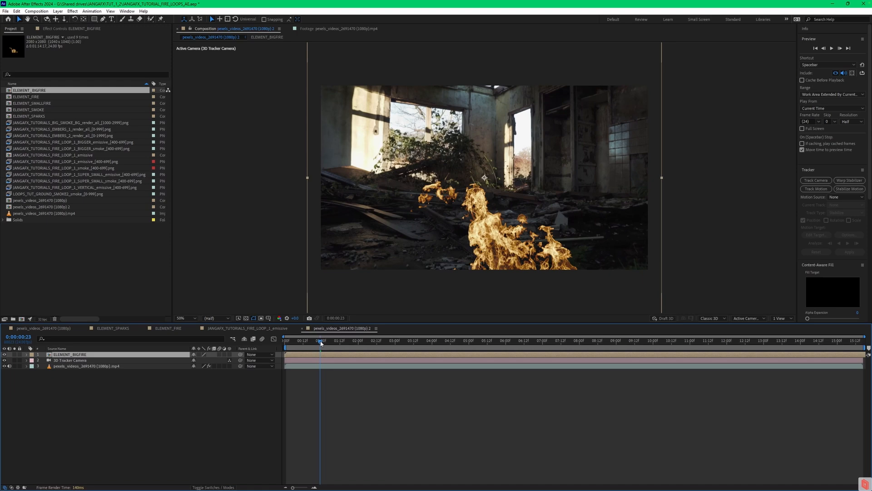
- Check the flat fire layer against the camera move and turn ELEMENT_BIGFIRE into a 3D layer
left_click_drag(321, 343, 488, 343)
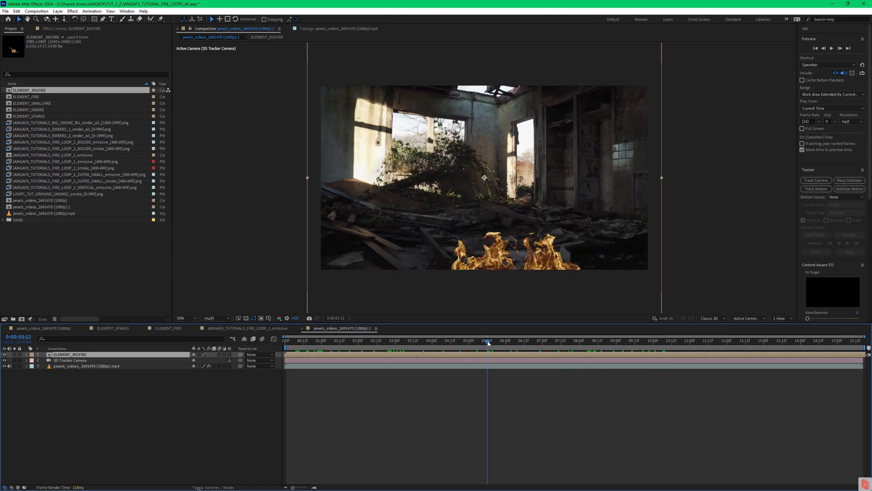
left_click_drag(488, 343, 287, 344)
key("space")
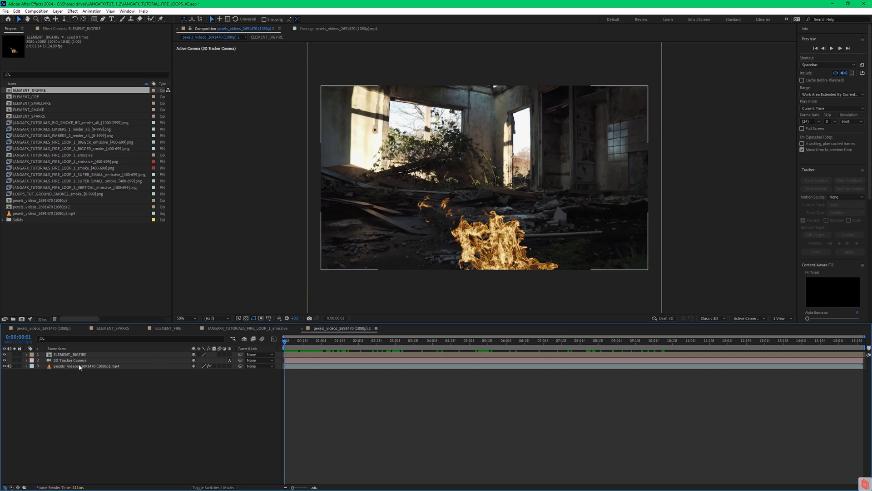
left_click(72, 355)
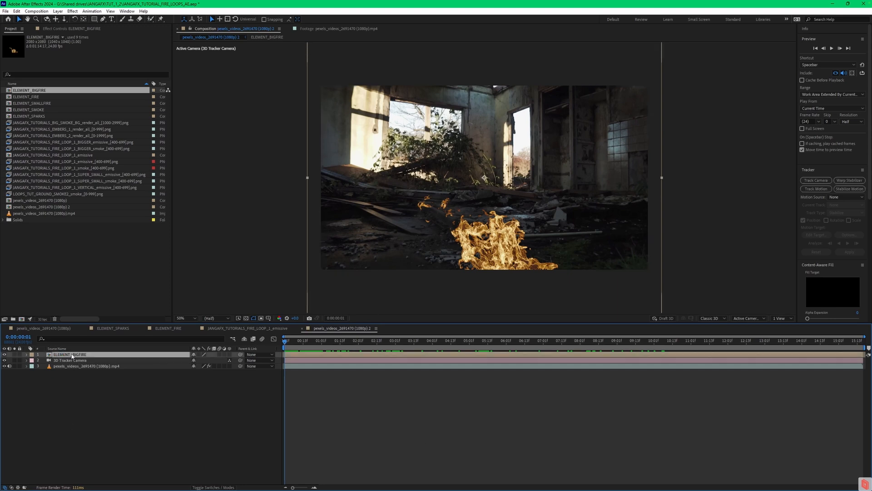
left_click(229, 354)
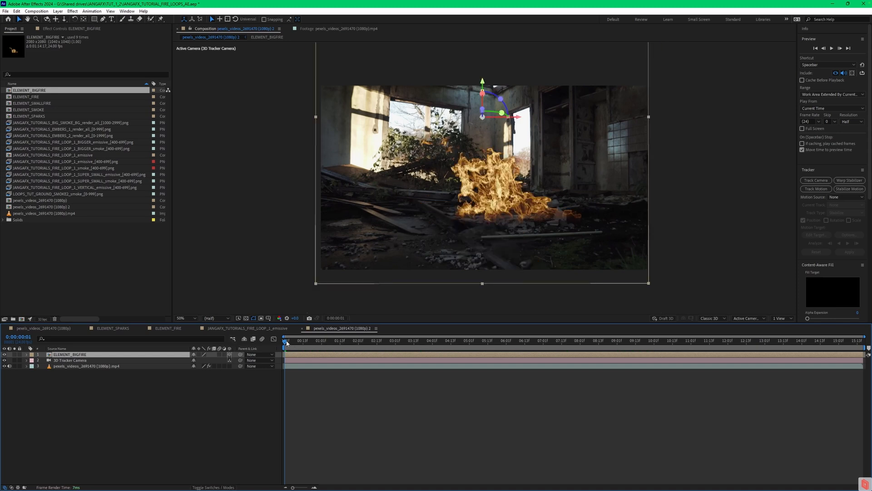
- Place the 3D fire by eye farther back in the room and check how it follows the camera
left_click_drag(502, 113, 506, 114)
key("ctrl+z")
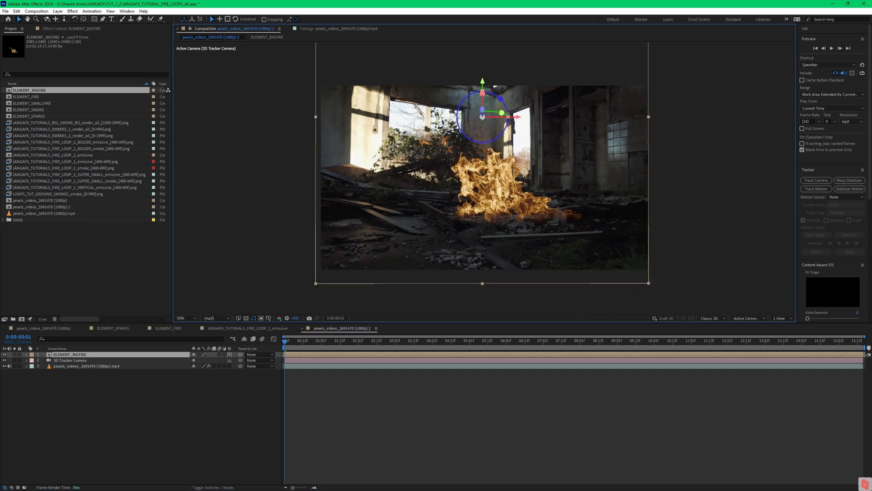
left_click_drag(484, 86, 464, 164)
mouse_move(285, 345)
left_mouse_down()
mouse_move(390, 342)
mouse_move(287, 350)
left_mouse_up()
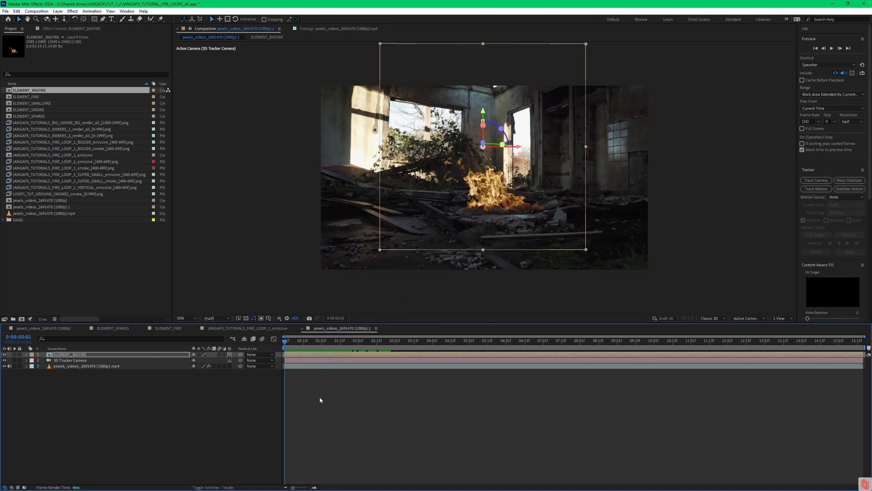
- Show the footage's 3D Camera Tracker points and create a null from the points on the rubble floor in front of the fire
left_click(67, 367)
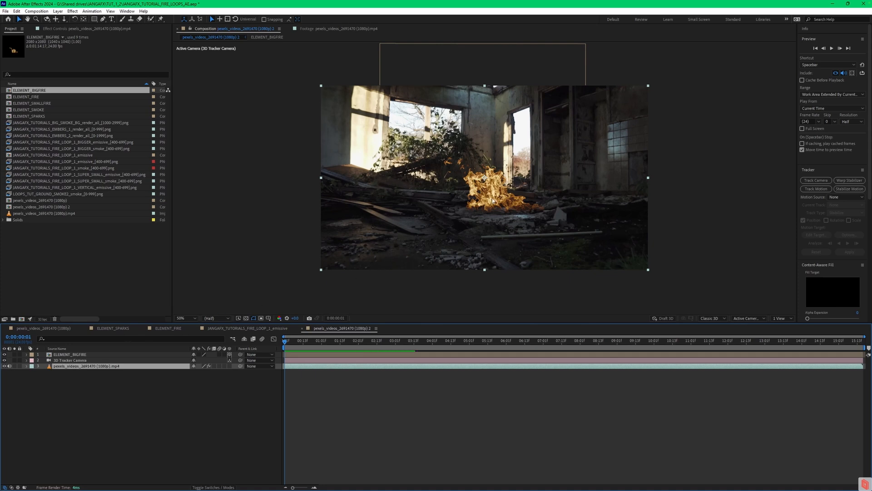
left_click(82, 29)
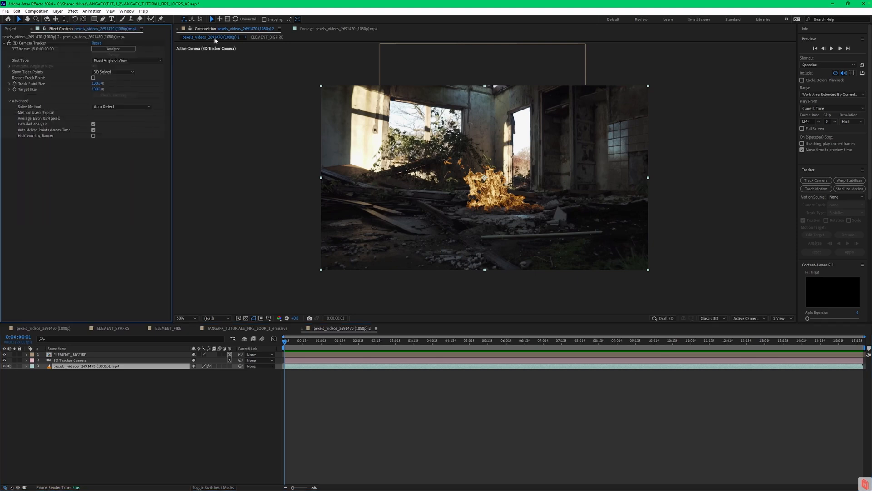
left_click(37, 44)
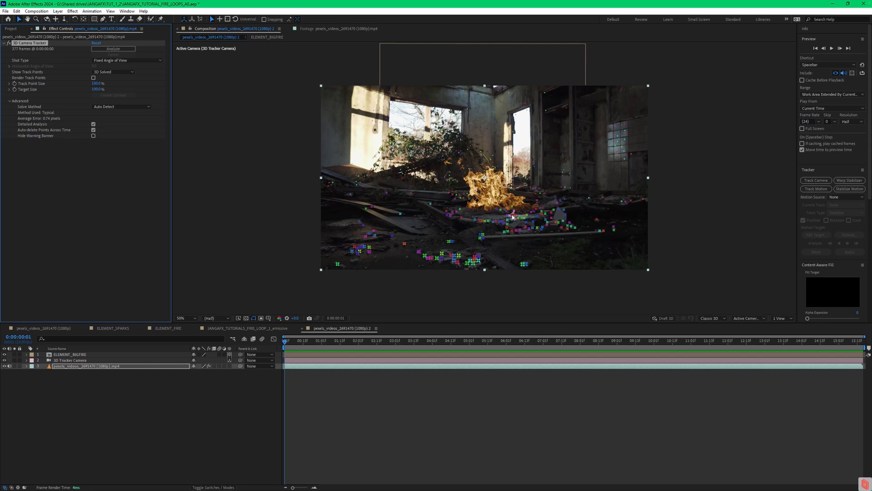
left_click(476, 244)
mouse_move(470, 238)
left_mouse_down()
mouse_move(546, 244)
mouse_move(608, 231)
mouse_move(567, 215)
mouse_move(473, 221)
left_mouse_up()
right_click(527, 225)
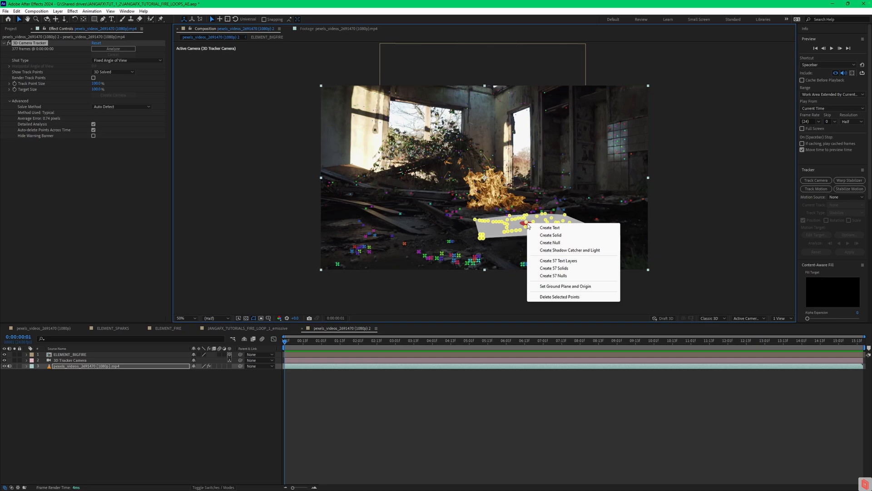
left_click(550, 244)
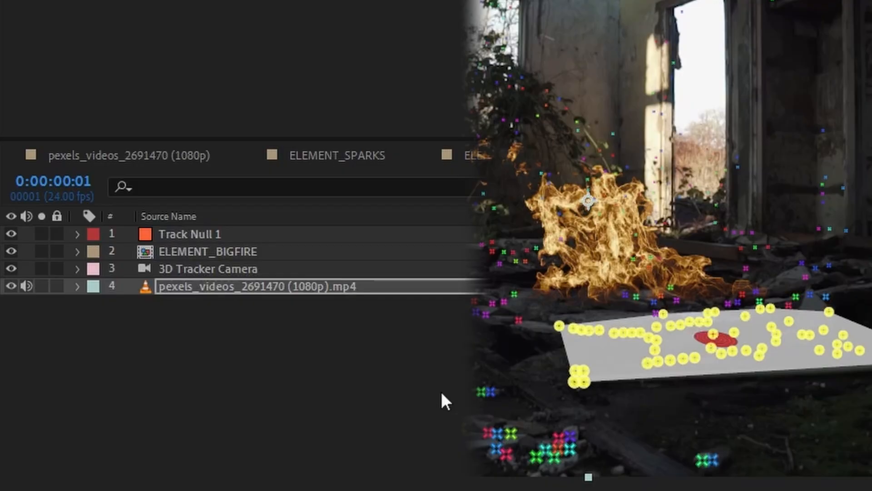
- Copy the Position of Track Null 1 and paste it onto the ELEMENT_BIGFIRE layer
left_click(442, 393)
left_click(183, 234)
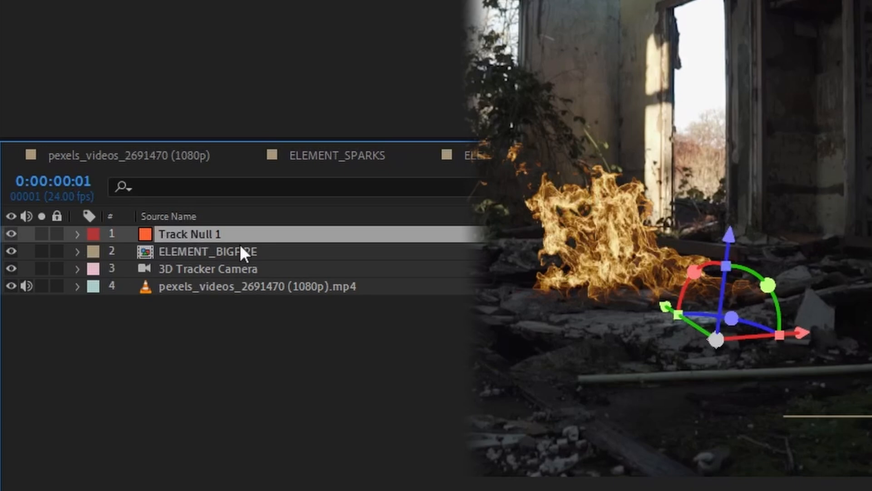
key("p")
left_click(148, 251)
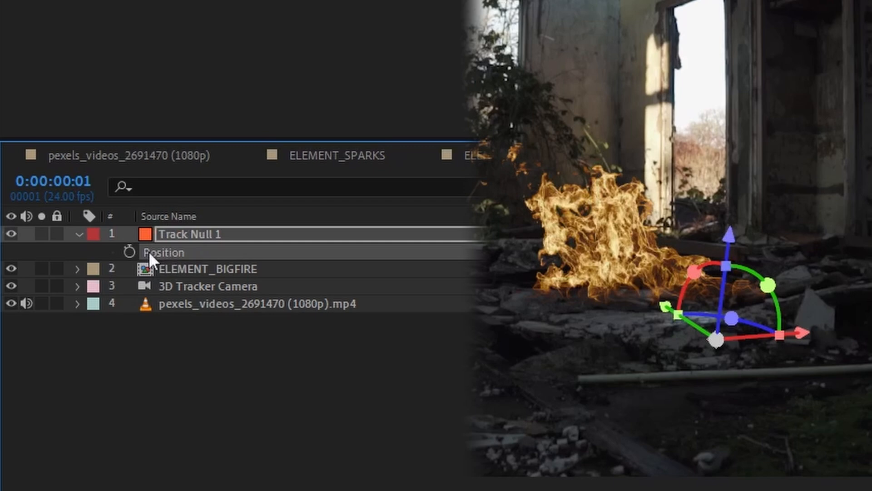
left_click(212, 268)
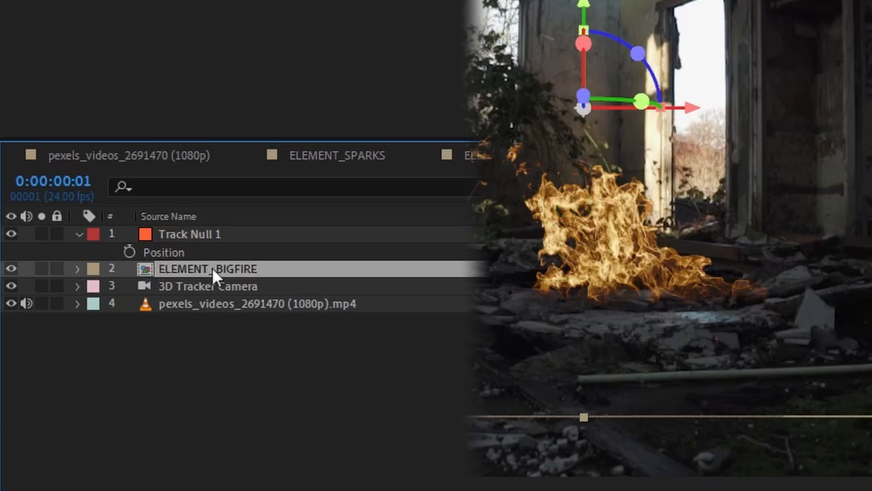
key("ctrl+v")
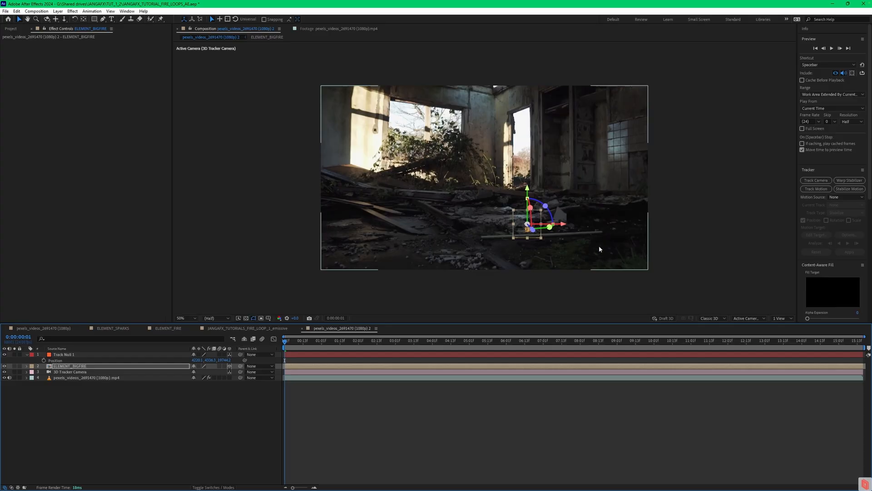
- Scale up the fire layer and raise it so the flames stand on the floor at the null, checking by scrubbing
left_click_drag(515, 212, 419, 157)
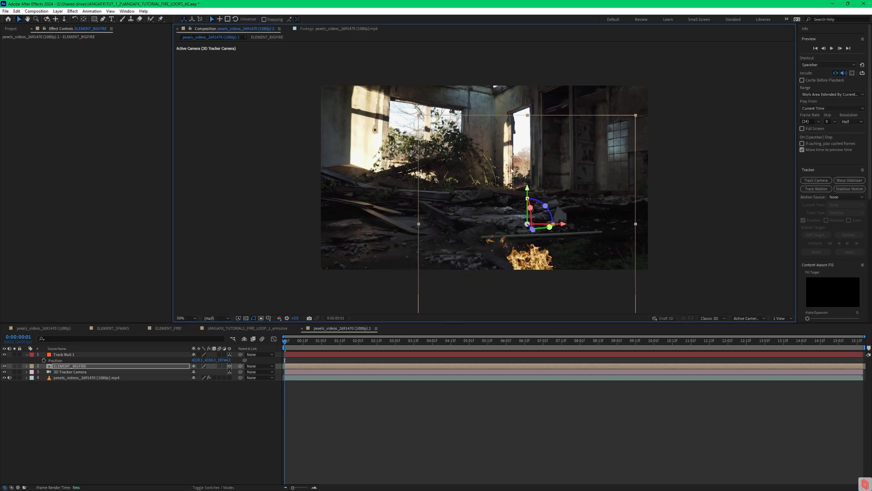
left_click_drag(530, 190, 523, 127)
left_click_drag(564, 163, 553, 164)
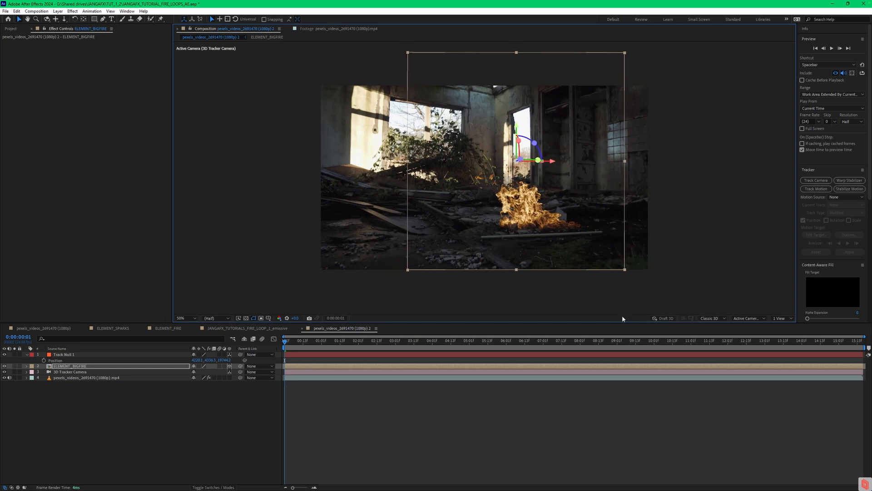
left_click_drag(286, 344, 366, 351)
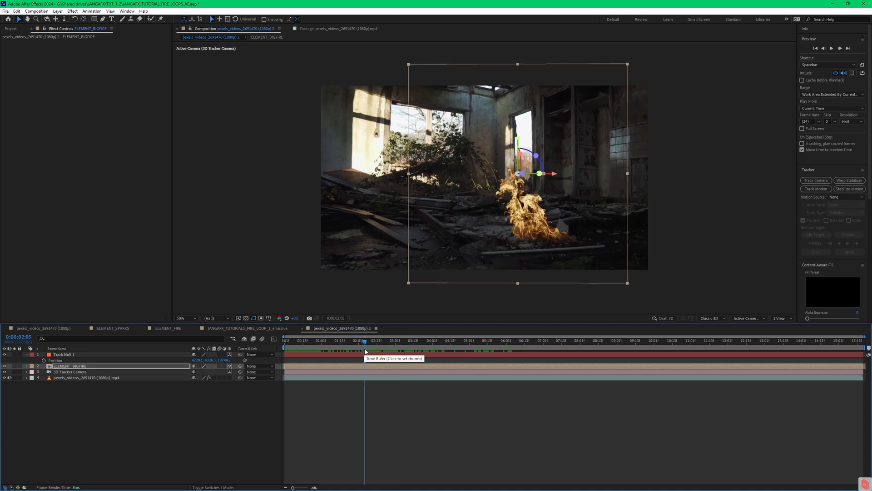
left_click_drag(357, 344, 427, 344)
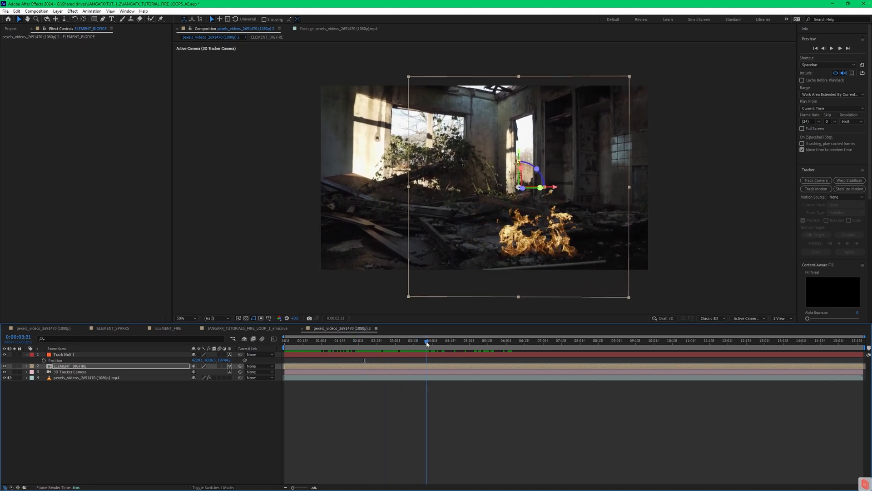
- Scale the fire down slightly, lower it onto the rubble, and preview the shot from the first frame
left_click_drag(632, 78, 611, 105)
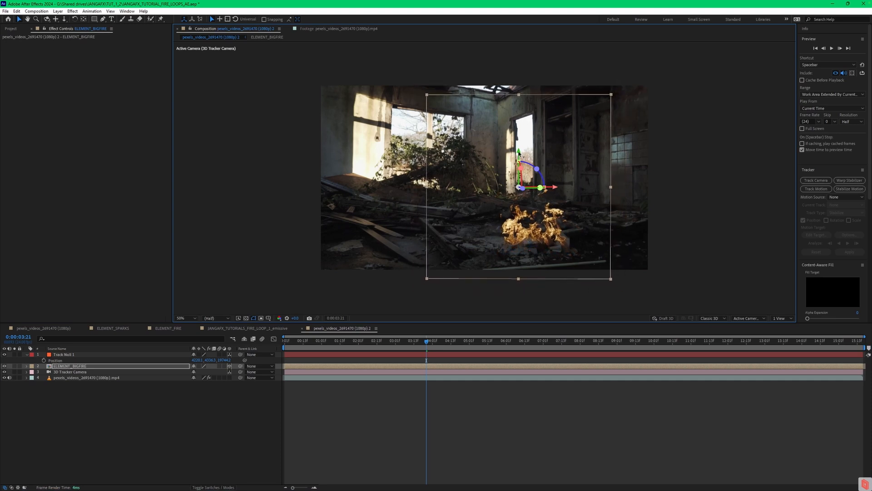
left_click_drag(519, 154, 519, 162)
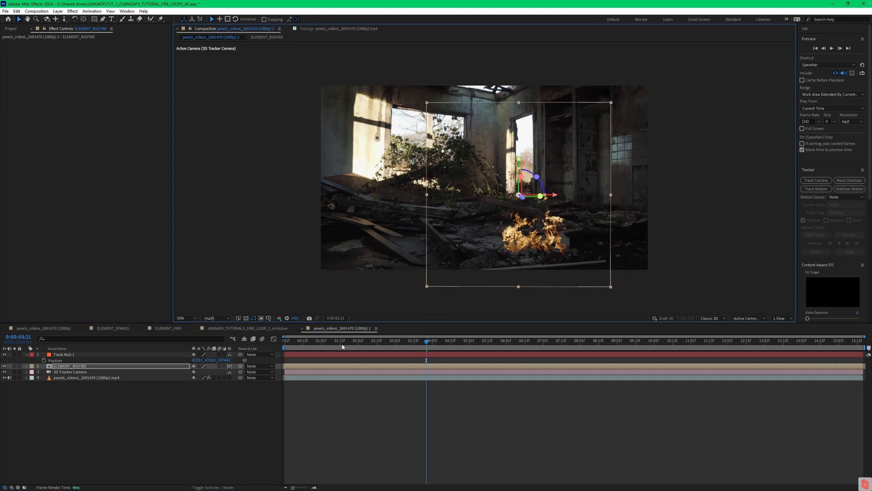
left_click_drag(365, 345, 277, 347)
key("space")
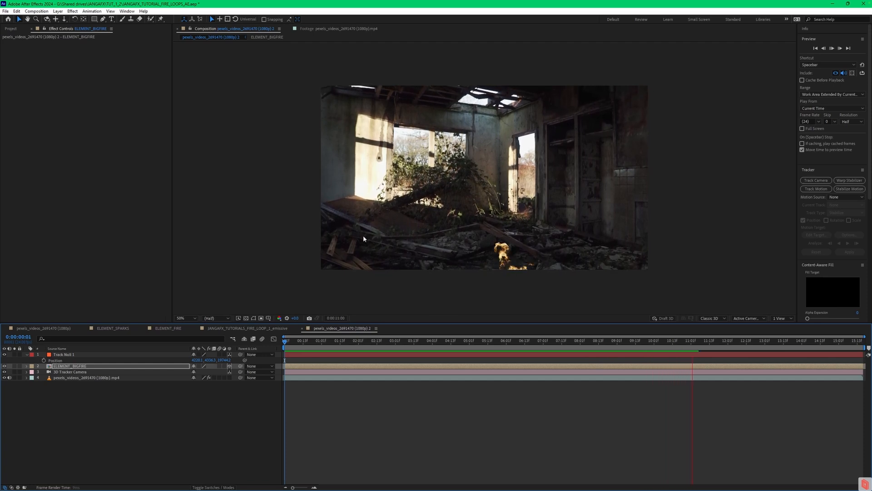
key("space")
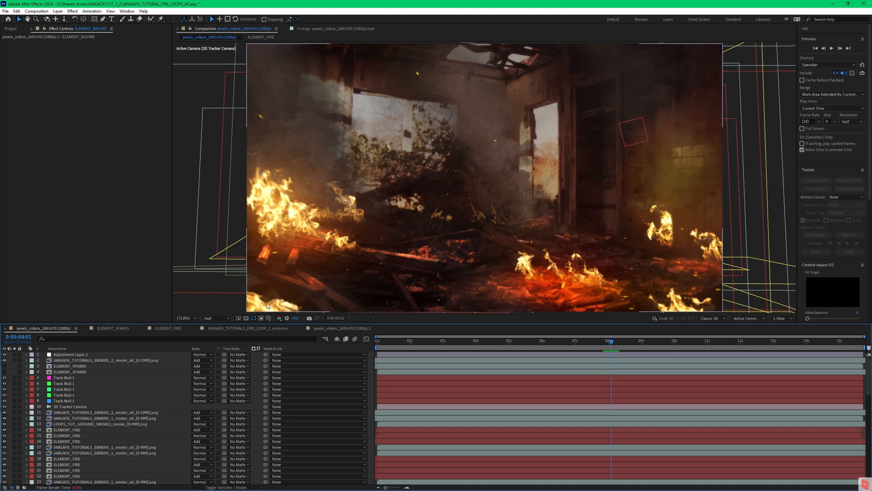
left_click(335, 329)
left_click(440, 342)
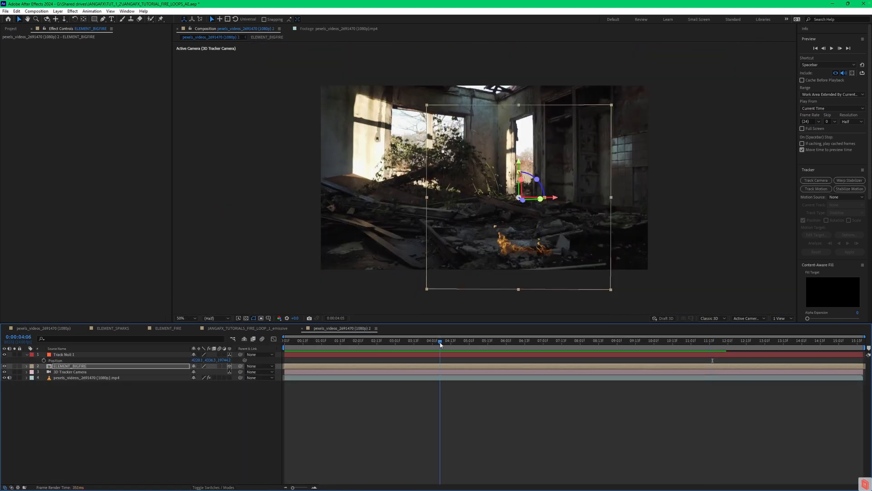
left_click_drag(520, 198, 524, 203)
left_click_drag(517, 162, 521, 155)
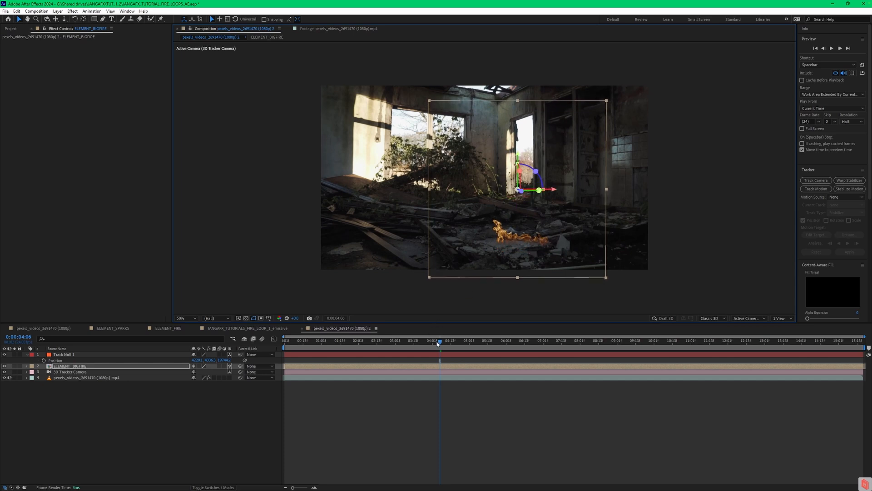
left_click_drag(441, 343, 482, 343)
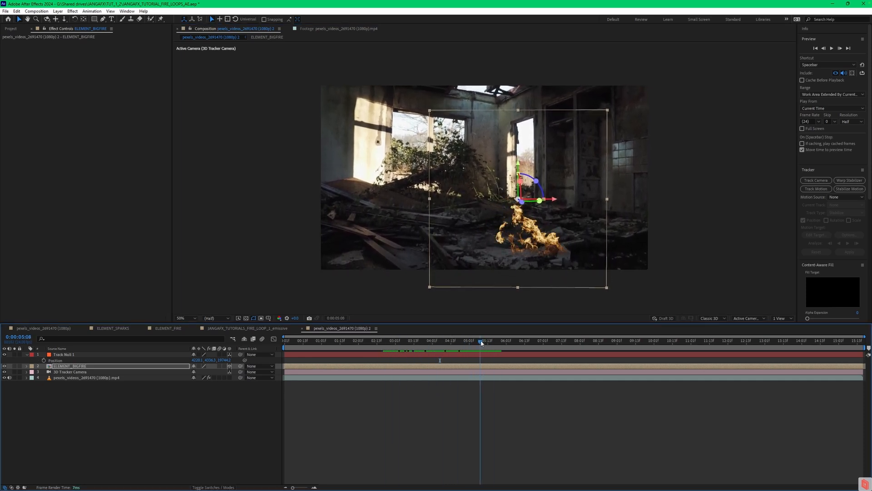
left_click_drag(557, 202, 563, 203)
mouse_move(480, 344)
left_mouse_down()
mouse_move(450, 343)
mouse_move(536, 352)
mouse_move(457, 355)
mouse_move(498, 354)
left_mouse_up()
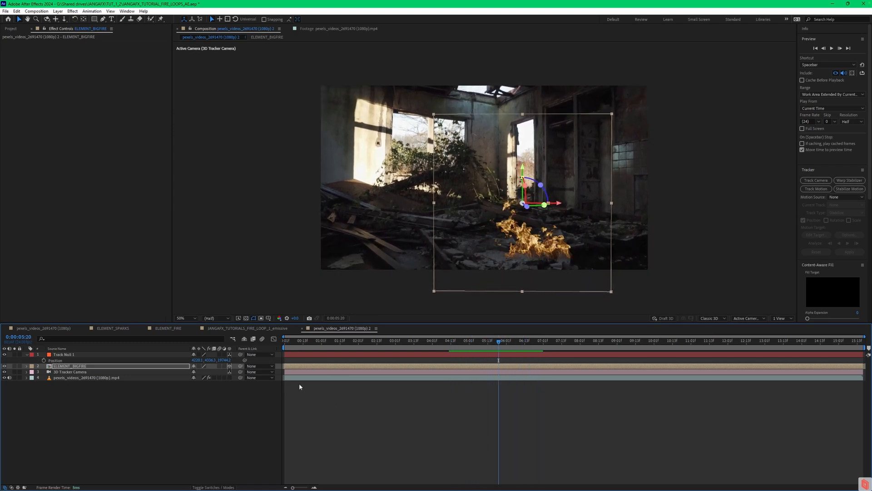
- Duplicate the ELEMENT_BIGFIRE layer five times and select the upper five of the fire layers
key("ctrl+d")
key("ctrl+d")
key("ctrl+d")
key("ctrl+d")
key("ctrl+d")
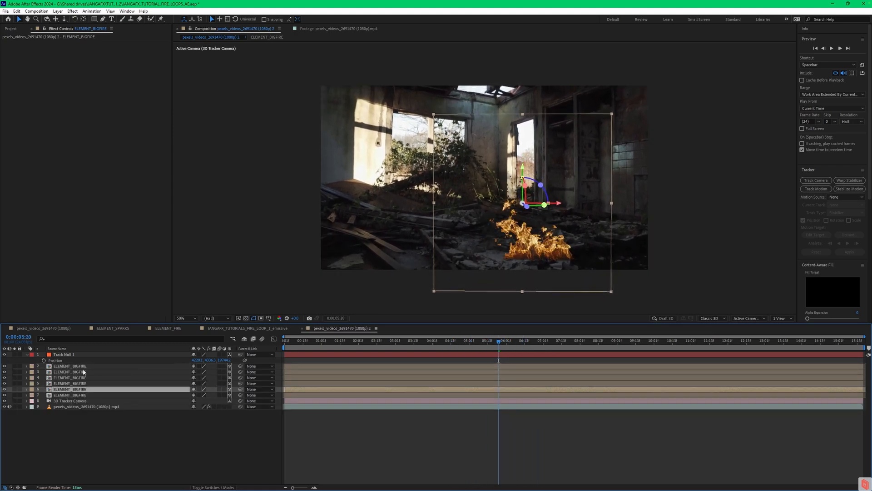
left_click(84, 369, "shift")
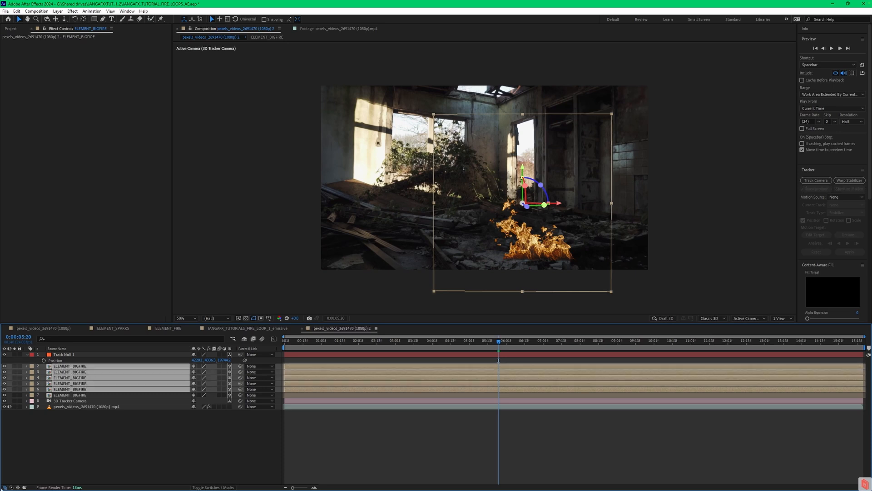
- Try moving the fifth ELEMENT_BIGFIRE layer sideways to the room's left side, testing its height above the rubble
left_click(97, 420)
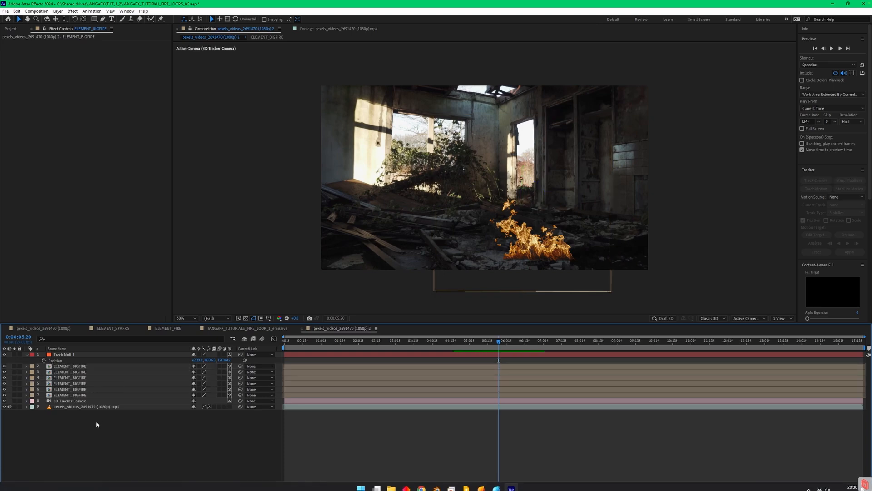
left_click(68, 387)
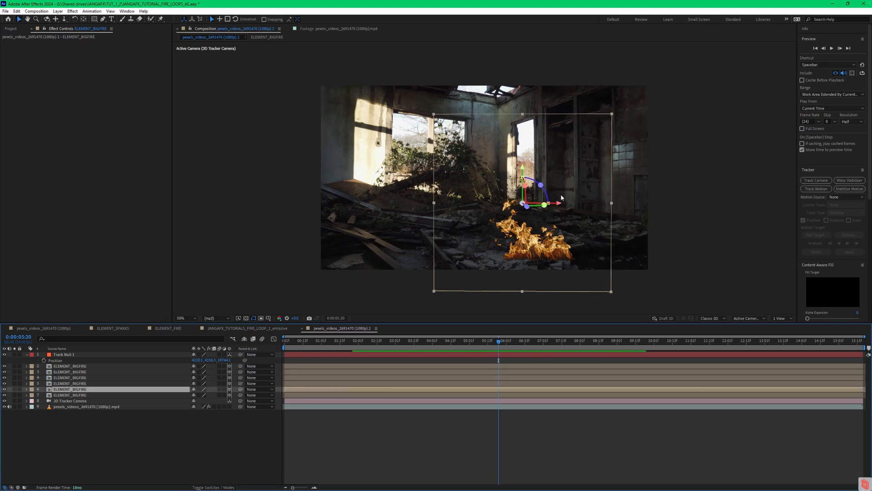
left_click_drag(560, 206, 397, 203)
left_click_drag(362, 169, 362, 135)
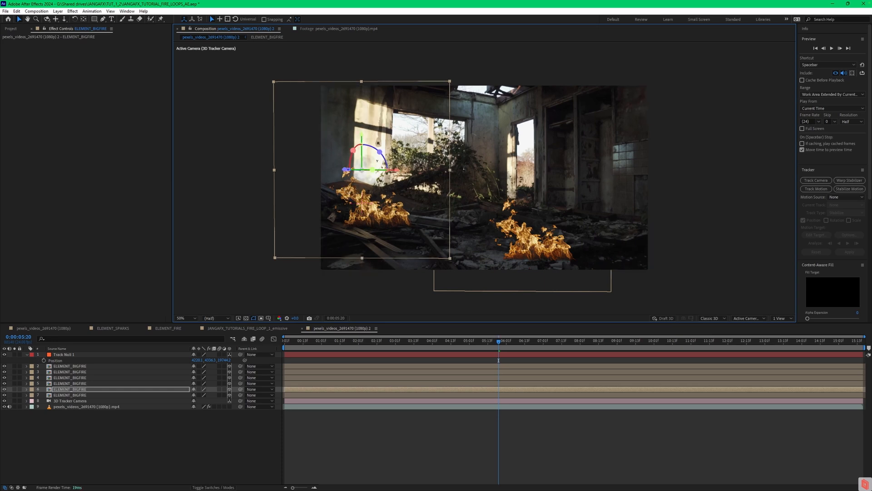
left_click_drag(370, 168, 371, 201)
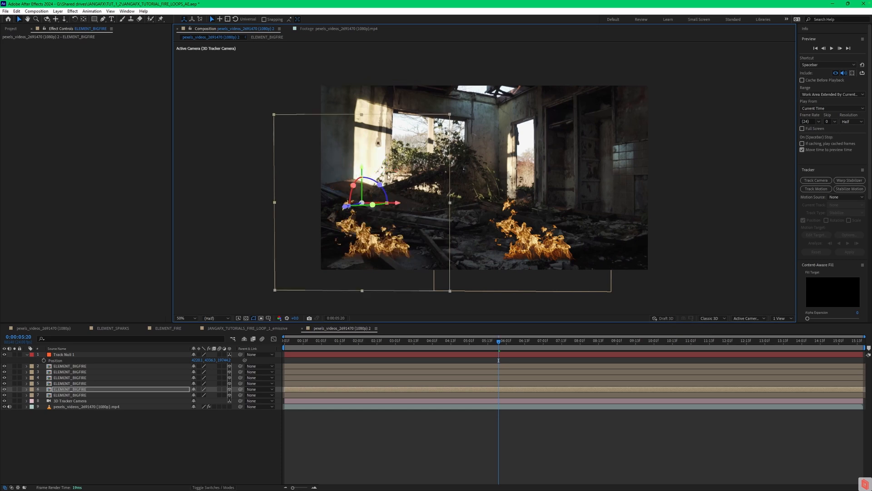
- Create a null from the 3D Camera Tracker points on the rubble at the footage's far left
left_click(78, 406)
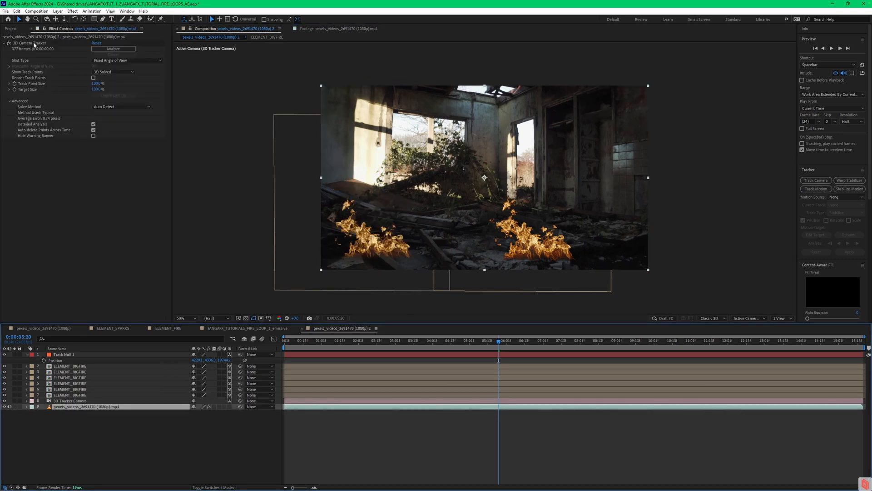
left_click(33, 43)
mouse_move(361, 211)
left_mouse_down()
mouse_move(335, 200)
mouse_move(329, 208)
mouse_move(330, 216)
mouse_move(361, 213)
left_mouse_up()
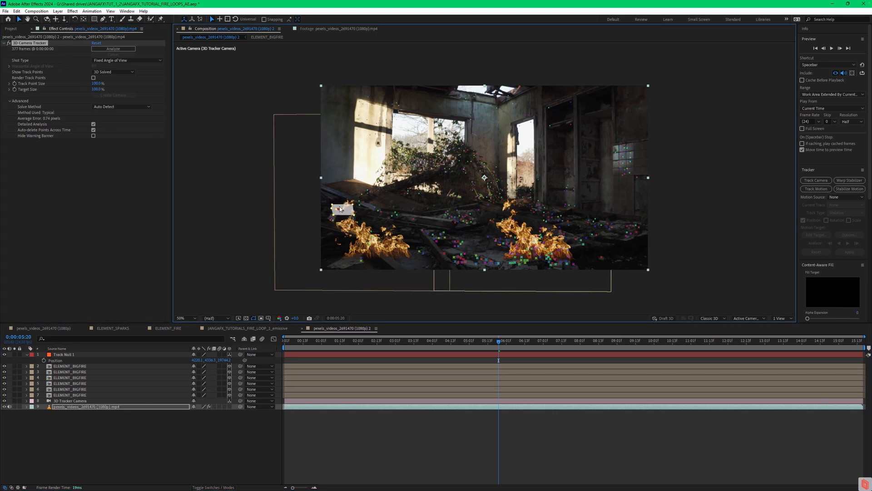
right_click(341, 206)
left_click(364, 226)
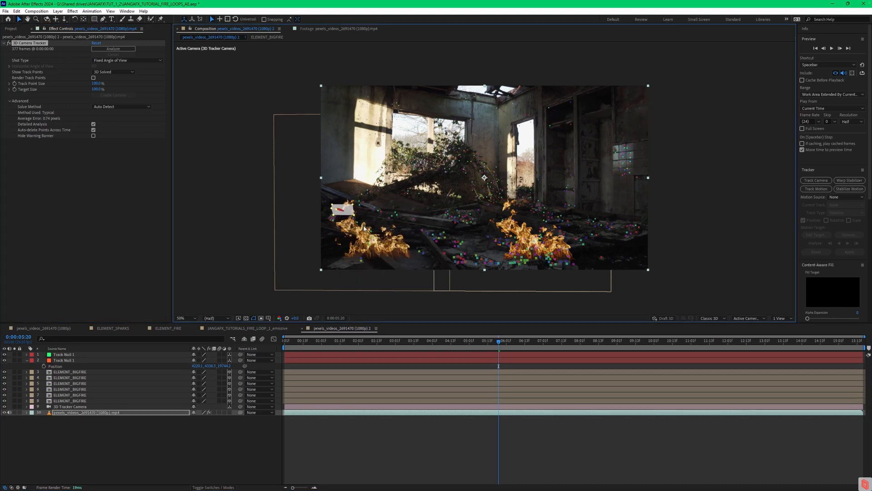
- Copy the new null's position onto the fifth ELEMENT_BIGFIRE layer
left_click(72, 355)
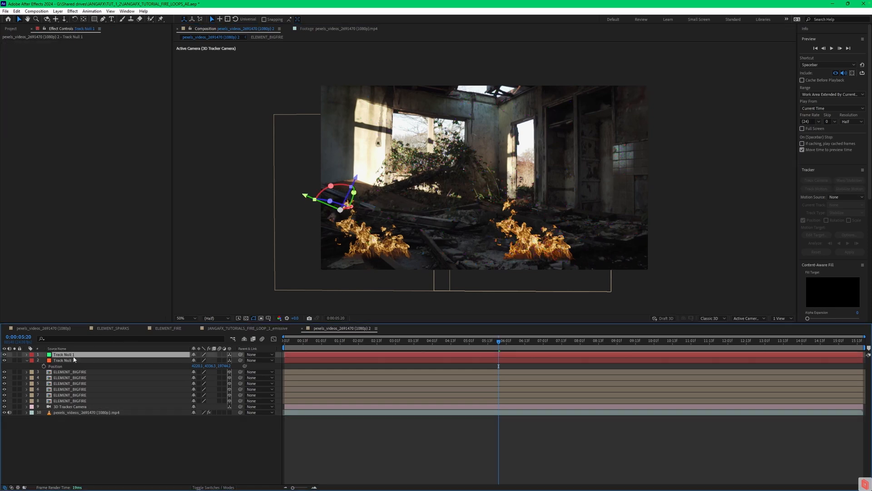
key("p")
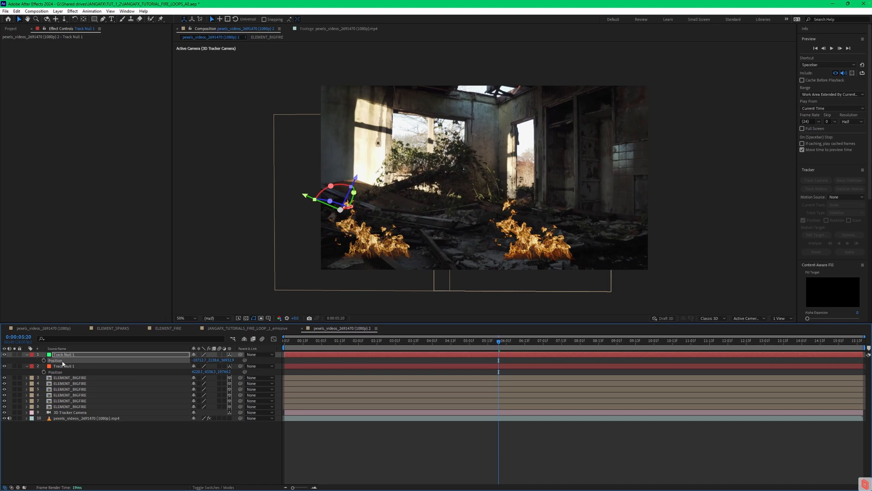
left_click(80, 379)
left_click(88, 402)
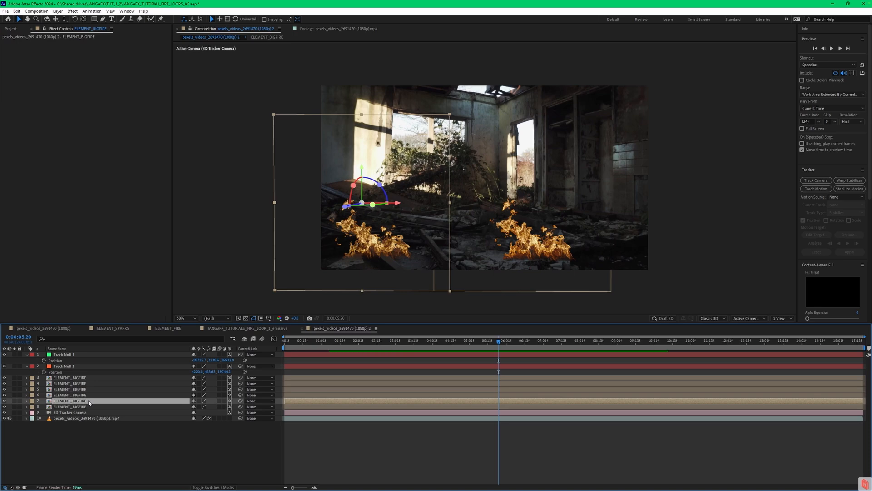
key("Return")
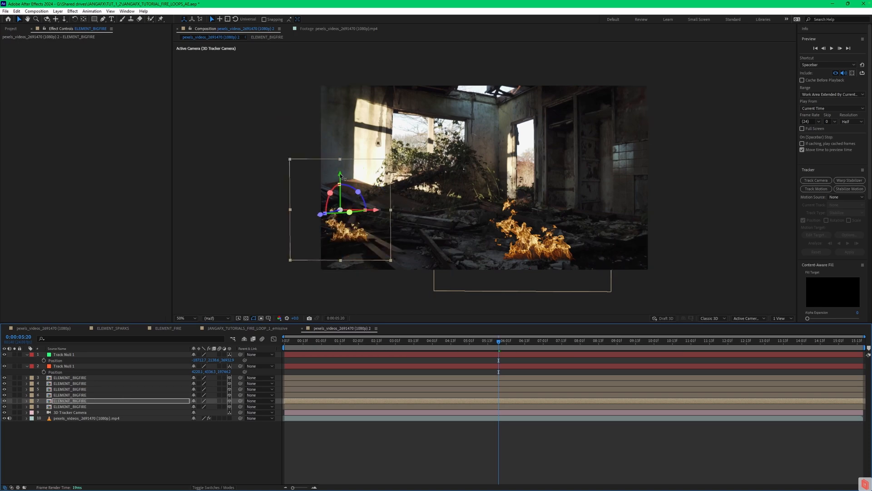
- Raise the left fire so its flames sit on the rubble, checking its placement by scrubbing the timeline
left_click_drag(341, 174, 341, 149)
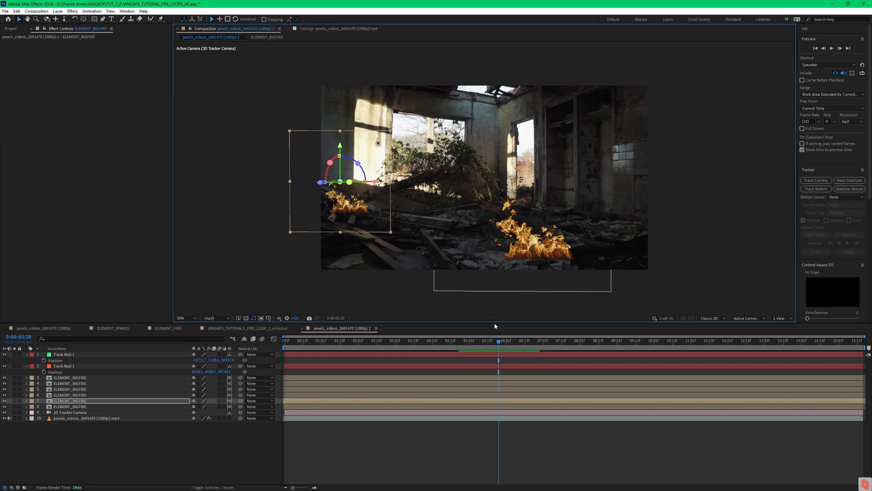
left_click_drag(498, 344, 558, 348)
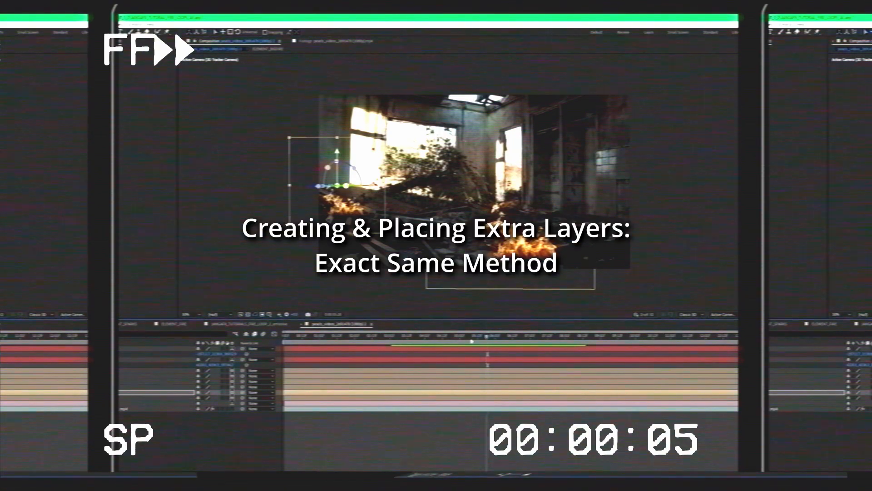
left_click_drag(366, 340, 404, 337)
- Create another null from the camera tracker points on the rubble at the footage's far right
left_click(156, 386)
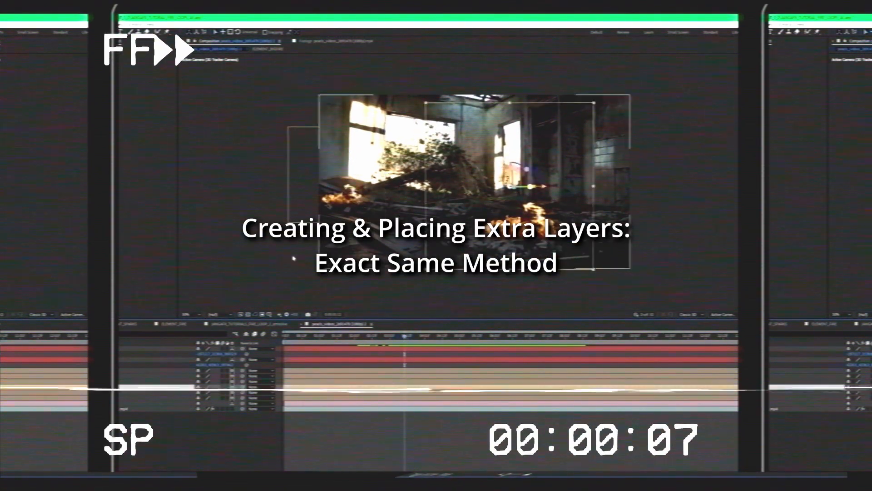
left_click(156, 409)
left_click(131, 55)
right_click(611, 217)
left_click(654, 236)
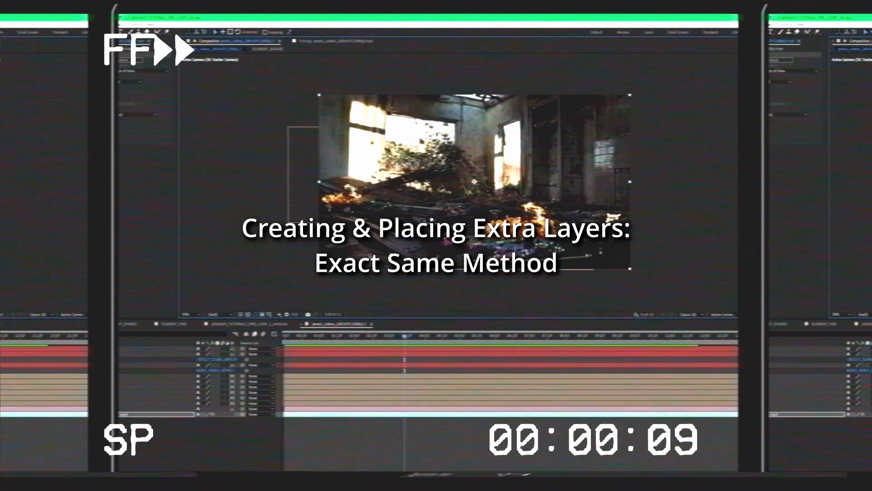
- Paste the right-hand null's position onto an unplaced fire copy and raise its flames to ground level
left_click(156, 349)
key("p")
left_click(156, 397)
key("ctrl+v")
left_click_drag(627, 198, 627, 162)
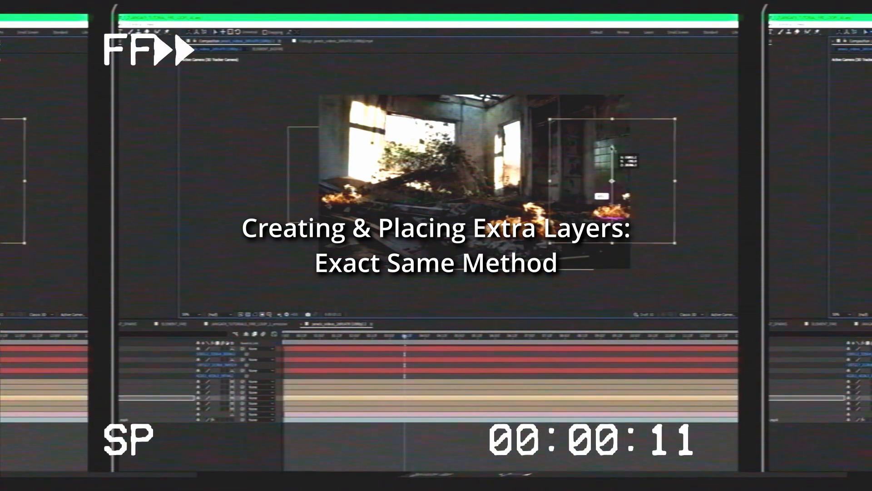
- Create a null from the camera tracker points on the floor near the doorway
left_click(156, 419)
left_click(131, 54)
left_click(517, 196)
right_click(517, 197)
left_click(559, 215)
- Paste the doorway null's position onto another fire copy and raise its flames onto the floor
left_click(155, 348)
key("p")
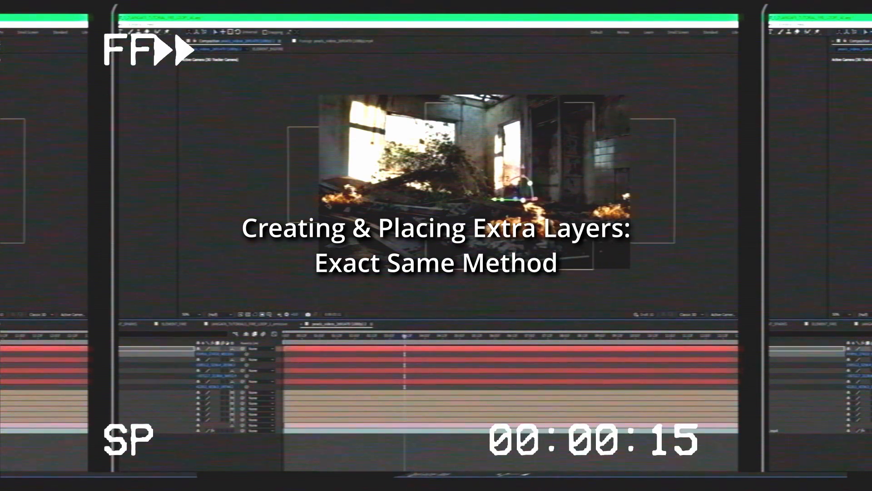
left_click(156, 408)
left_click(156, 403)
key("ctrl+v")
left_click_drag(524, 180, 524, 158)
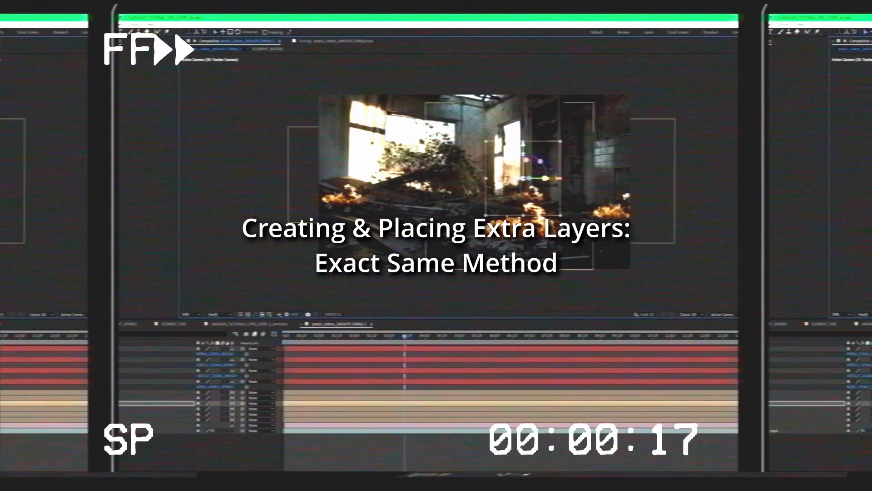
left_click(156, 398)
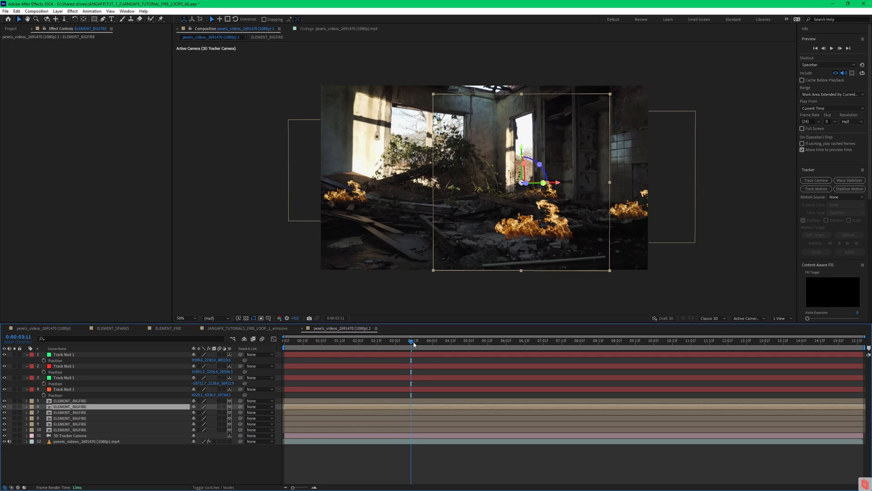
- Go back to 0:00:00:01 and label the four placed ELEMENT_BIGFIRE layers red
left_click_drag(411, 343, 282, 353)
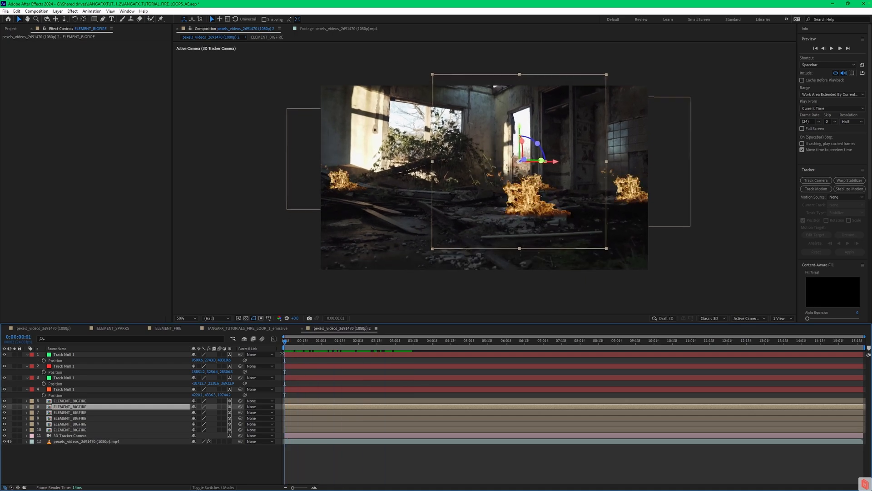
left_click(61, 463)
left_click(73, 413)
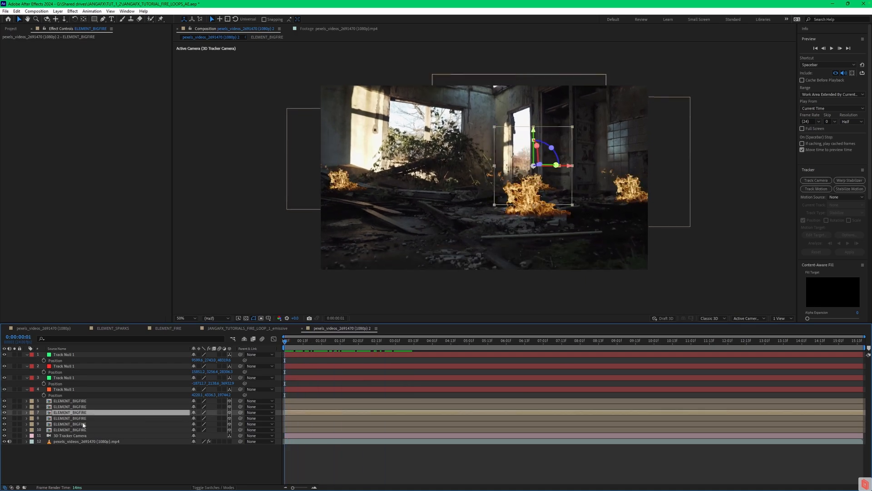
left_click(80, 429, "shift")
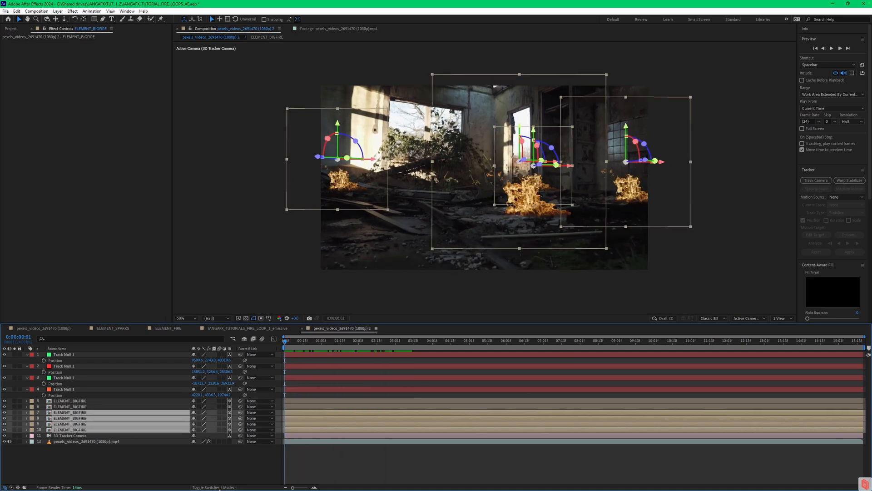
left_click(67, 406)
double_click(66, 406)
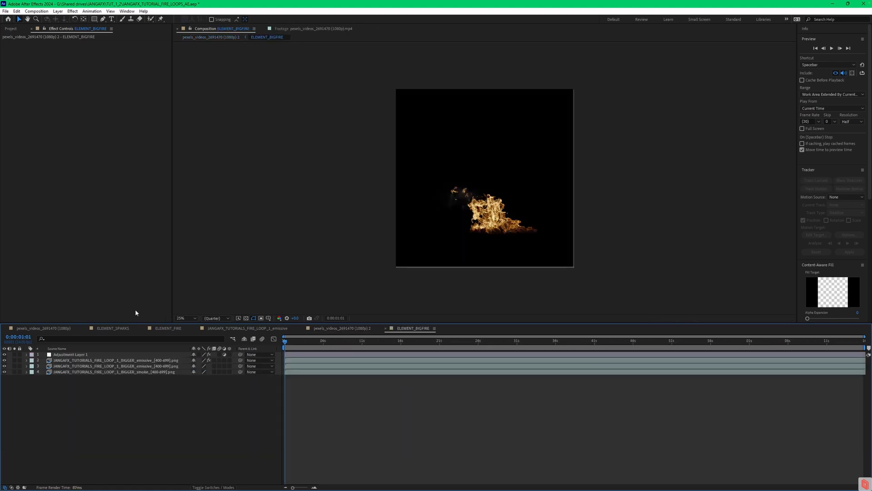
left_click(352, 328)
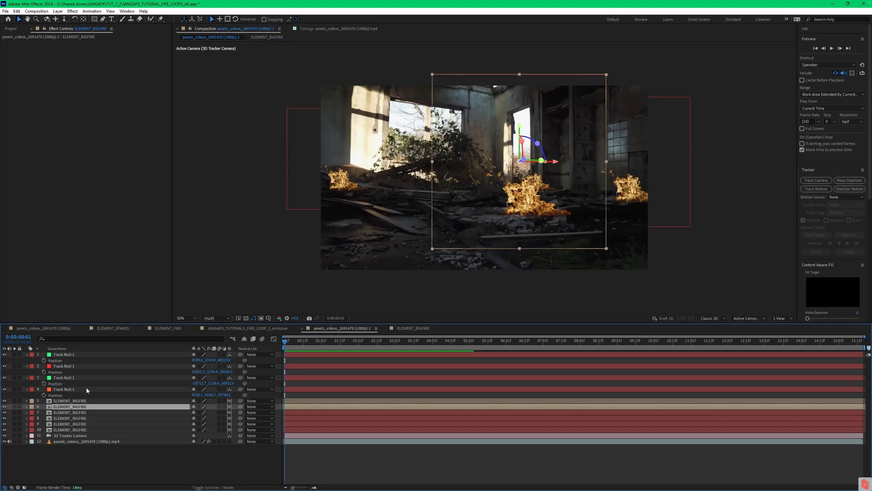
- Delete the four Track Null 1 layers above the fire layers
left_click(64, 452)
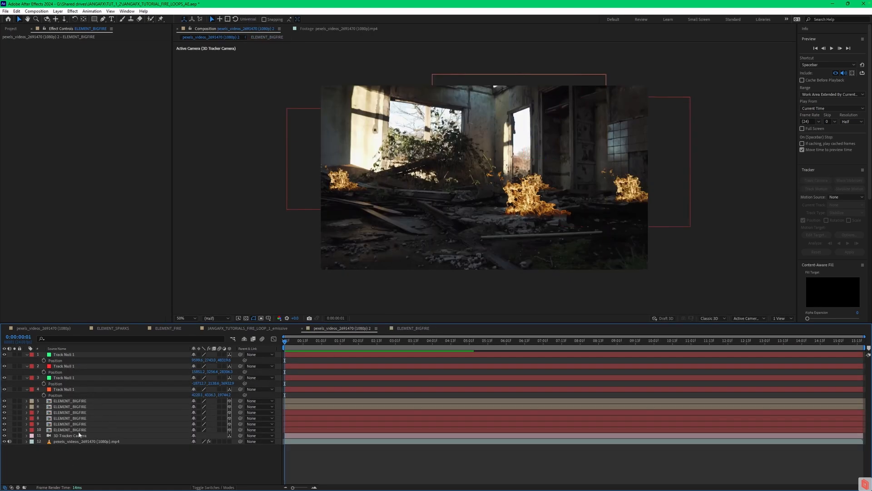
left_click(73, 355)
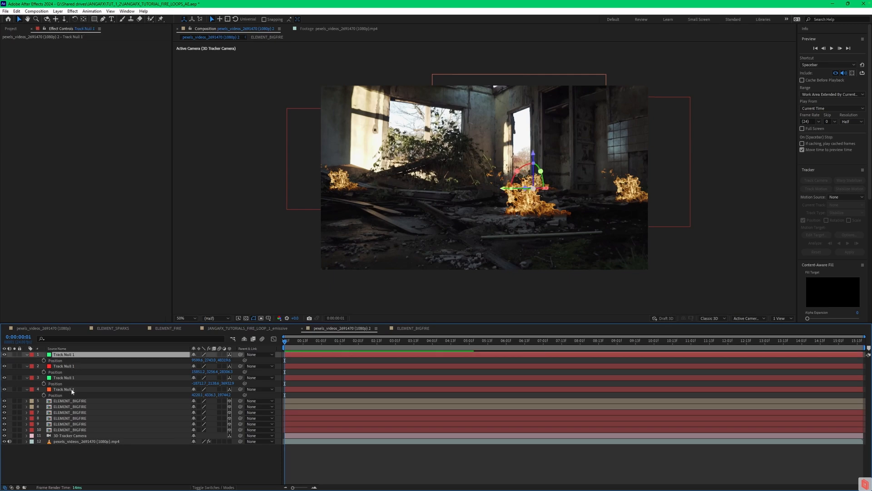
left_click(72, 389, "shift")
key("Delete")
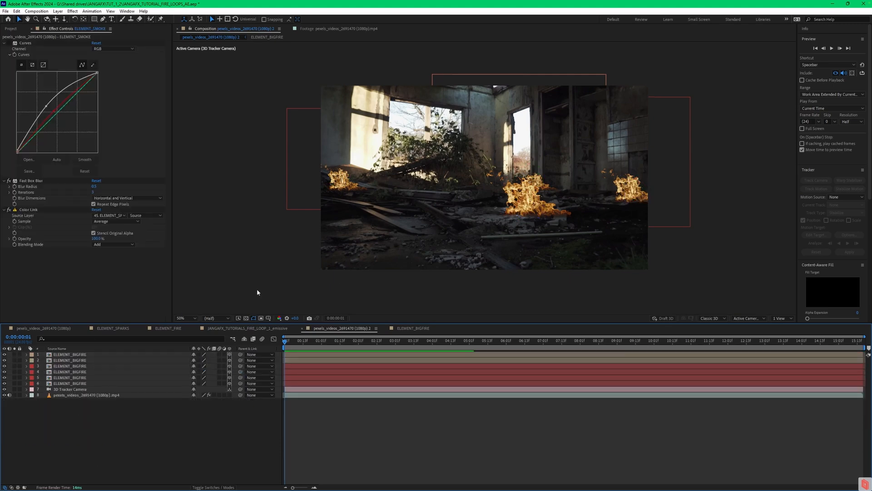
- Create a null from a group of camera tracker points on the foreground floor of the pexels footage
left_click(73, 389)
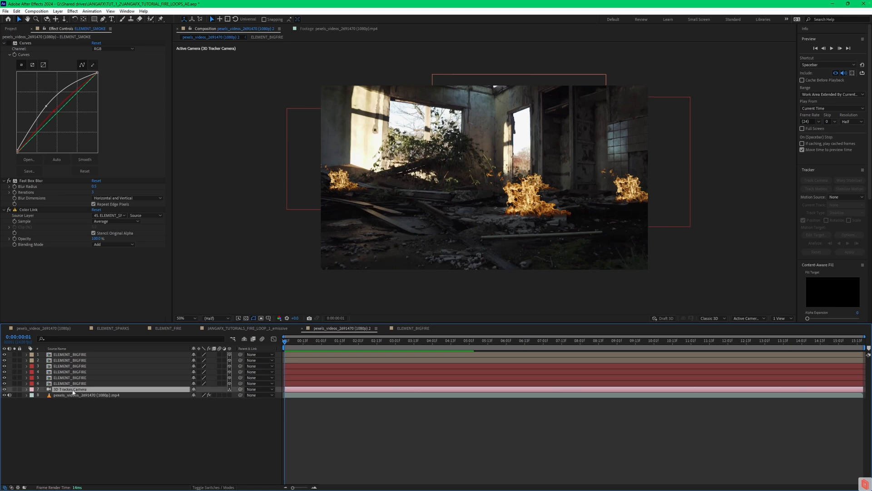
left_click(395, 250)
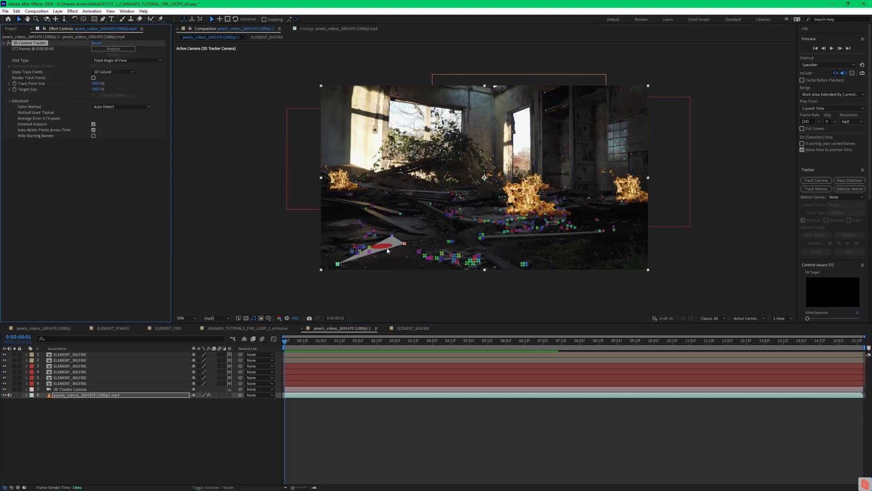
mouse_move(400, 247)
left_mouse_down()
mouse_move(497, 252)
mouse_move(487, 274)
mouse_move(430, 280)
mouse_move(402, 254)
left_mouse_up()
right_click(447, 258)
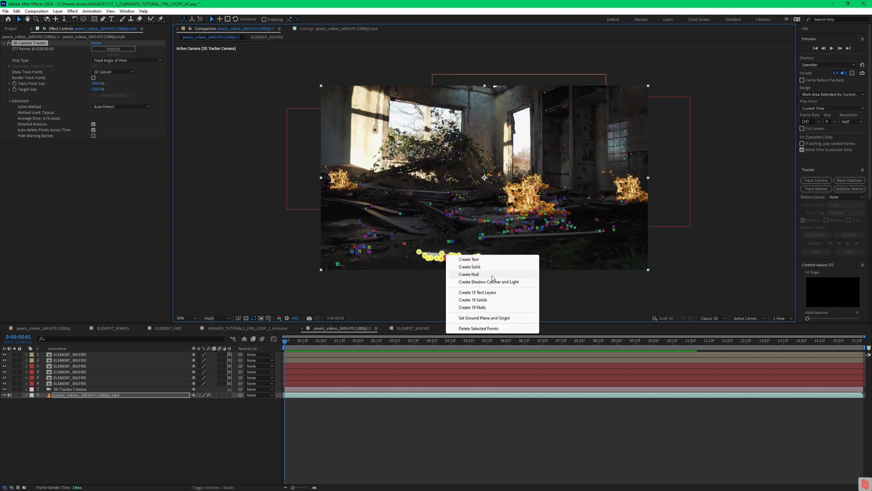
left_click(464, 275)
- Copy the foreground null's position onto the lower unplaced ELEMENT_BIGFIRE copy and raise its flames onto the floor
left_click(75, 355)
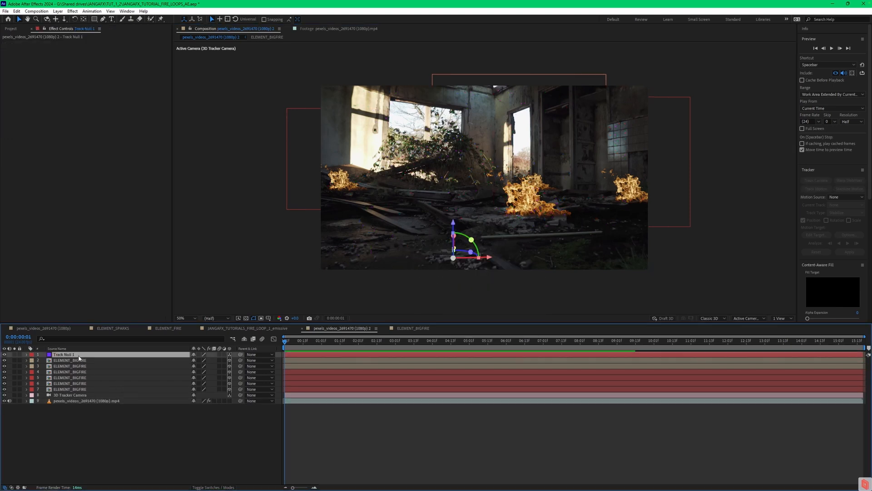
key("p")
left_click(78, 360)
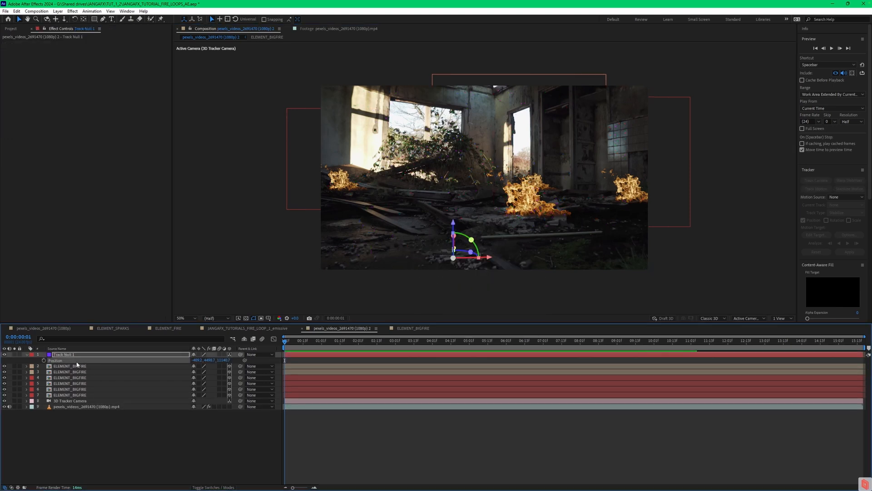
left_click(78, 373)
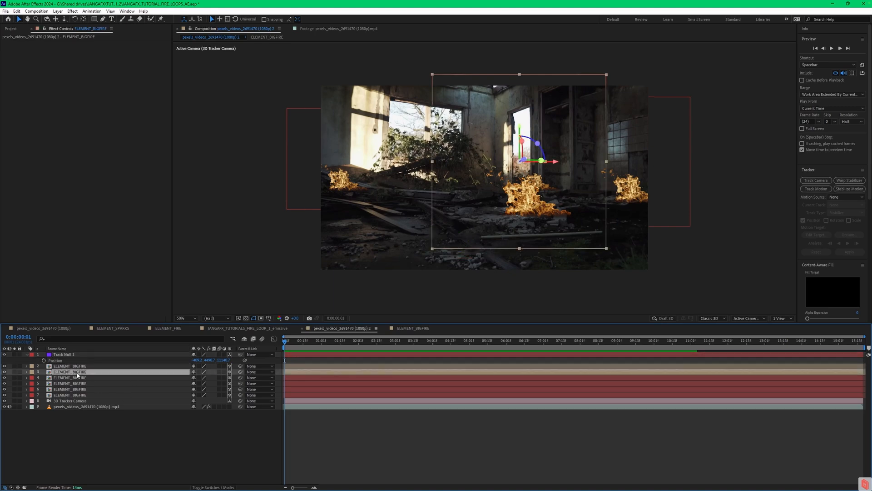
key("ctrl+v")
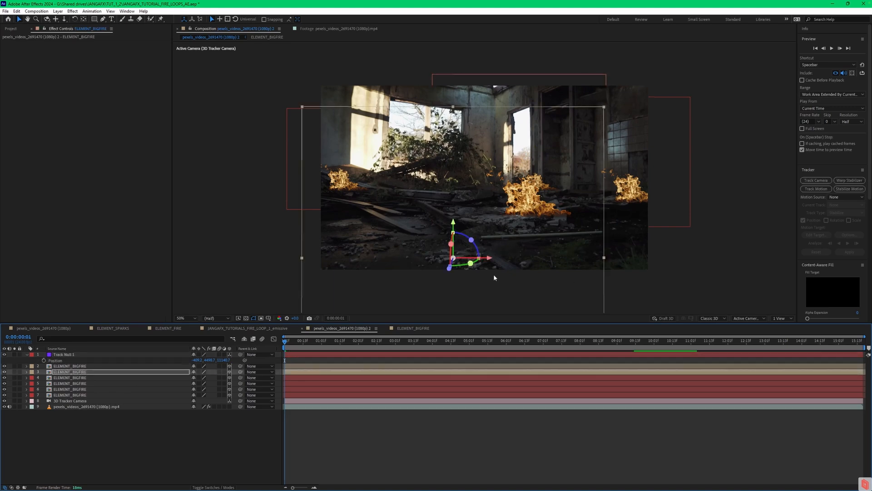
left_click_drag(453, 228, 453, 131)
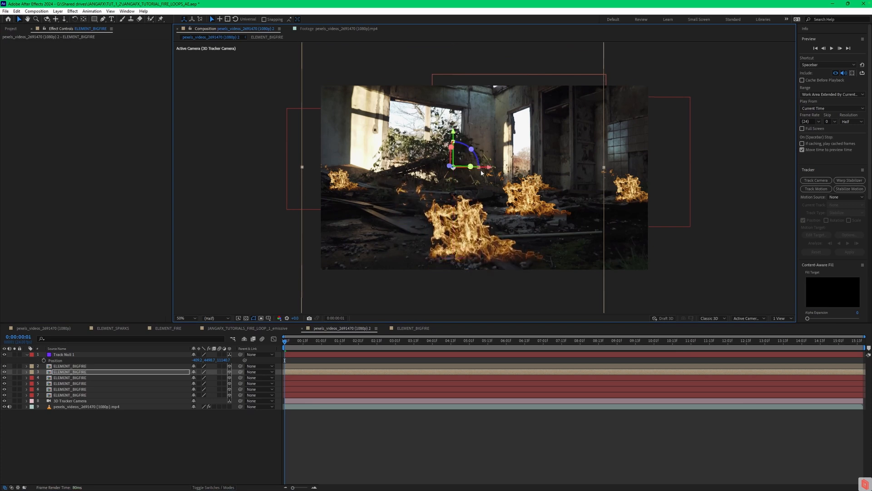
- Move the large foreground fire sideways along the floor to the left edge of the shot
left_click_drag(490, 169, 370, 180)
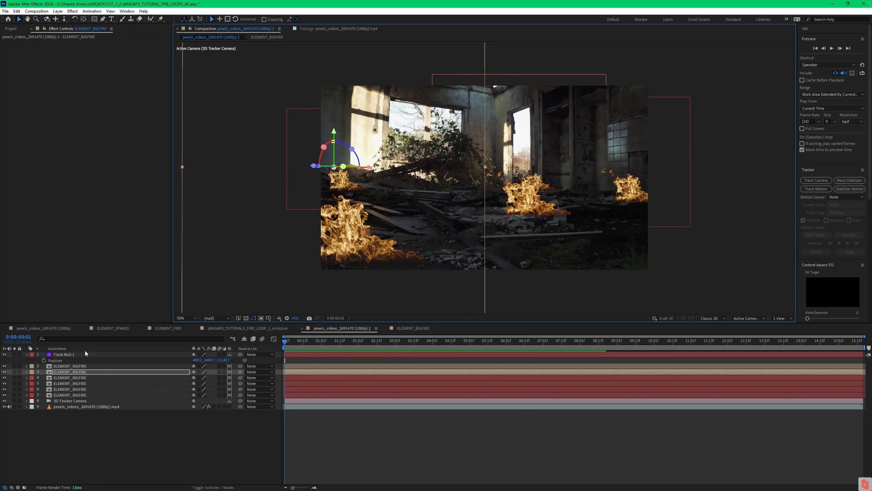
- Create a null from a group of camera tracker points on the right side of the pexels footage's floor
left_click(69, 365)
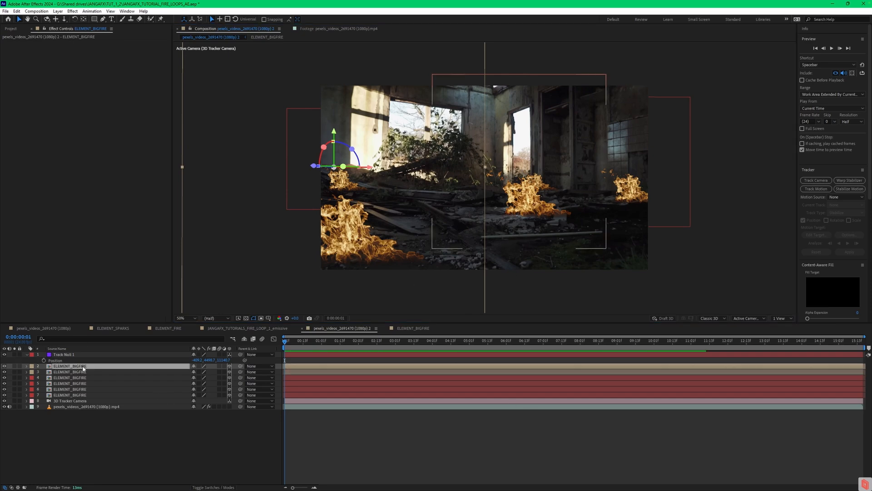
left_click(73, 407)
left_click(45, 42)
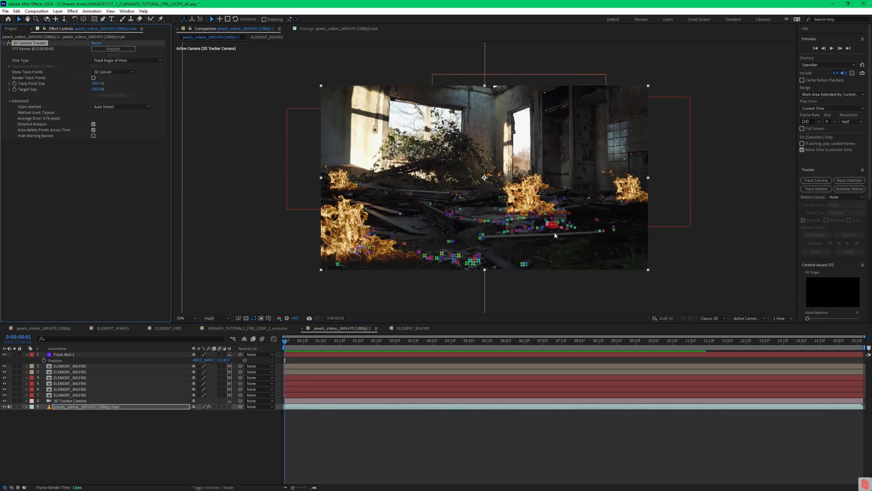
left_click(586, 221)
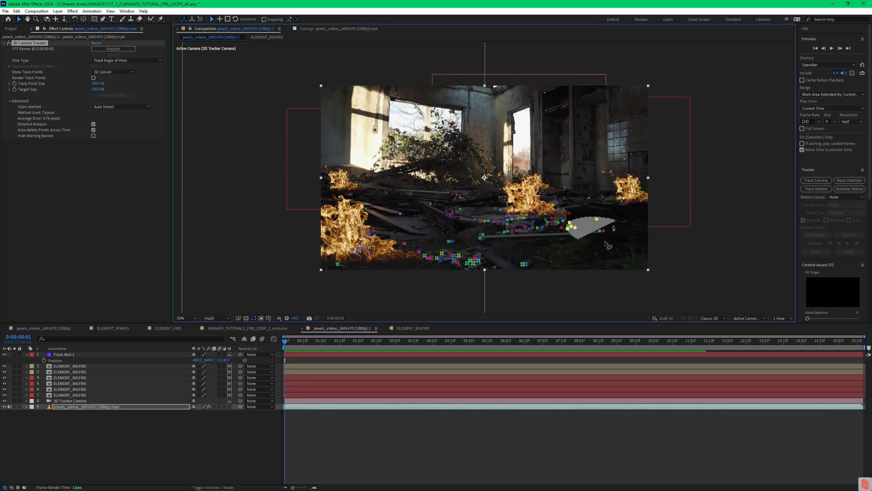
right_click(599, 228)
left_click(618, 248)
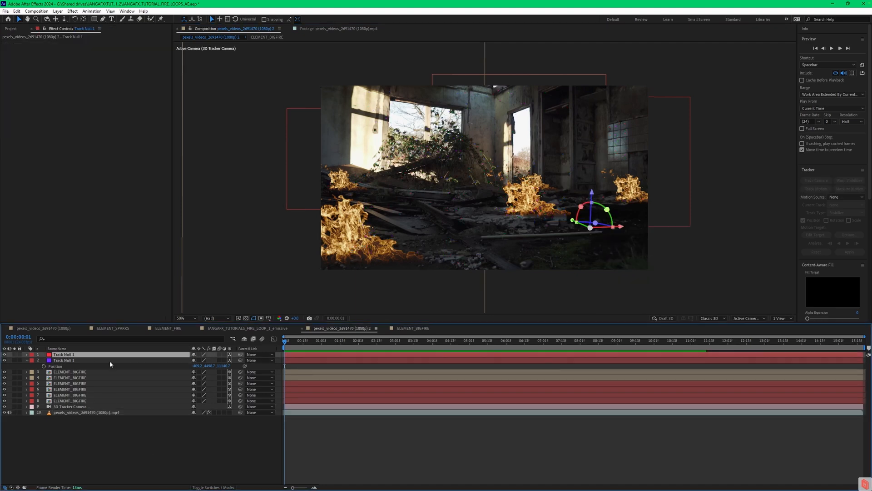
- Copy the new null's position onto the topmost ELEMENT_BIGFIRE layer, then raise it and shift its flames to the right edge of the frame
key("p")
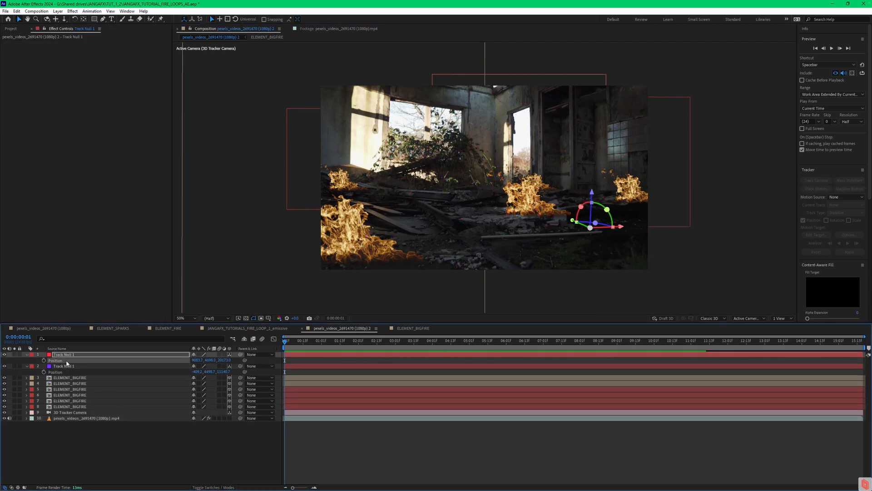
left_click(68, 366)
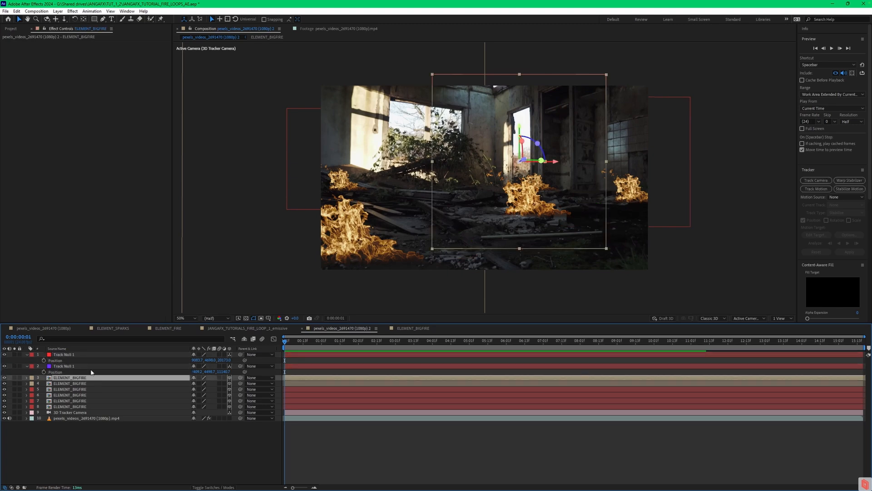
key("ctrl+v")
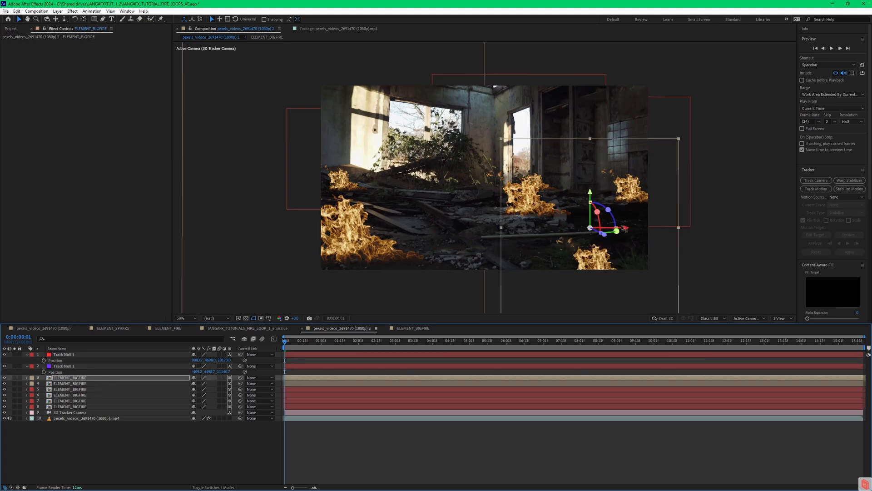
left_click_drag(592, 196, 593, 140)
left_click_drag(629, 175, 689, 178)
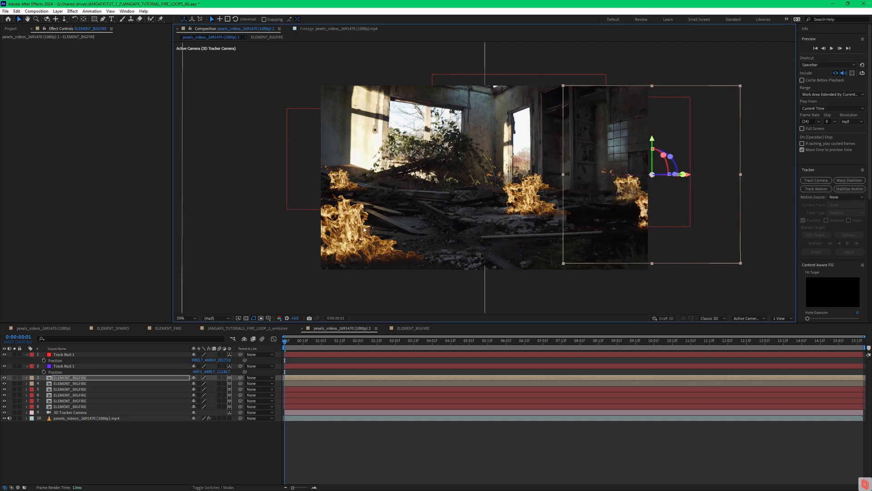
- Shift the large left foreground fire slightly further left so its flames are partly cut off by the frame
left_click(376, 251)
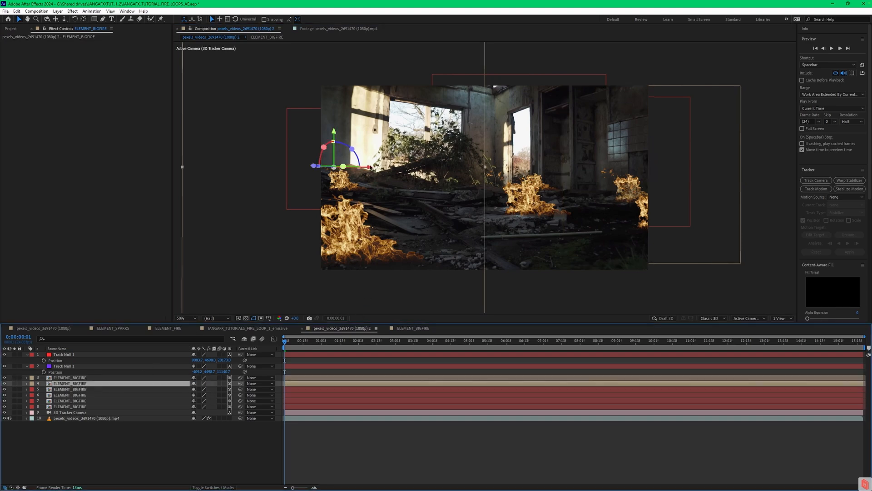
left_click_drag(370, 167, 354, 171)
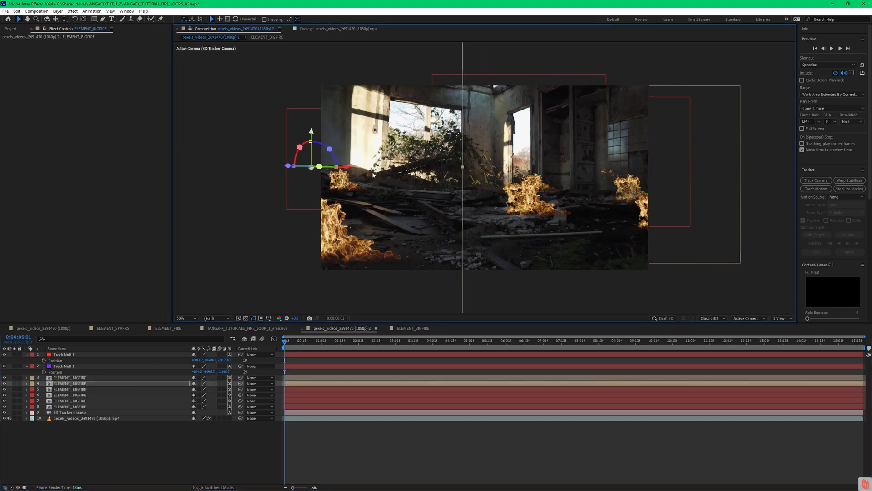
- Delete the two Track Null 1 layers above the fire layers
left_click(89, 450)
left_click(70, 355)
left_click(72, 367, "shift")
key("Delete")
- Preview the composition to check how the placed fires follow the camera move
key("space")
key("space")
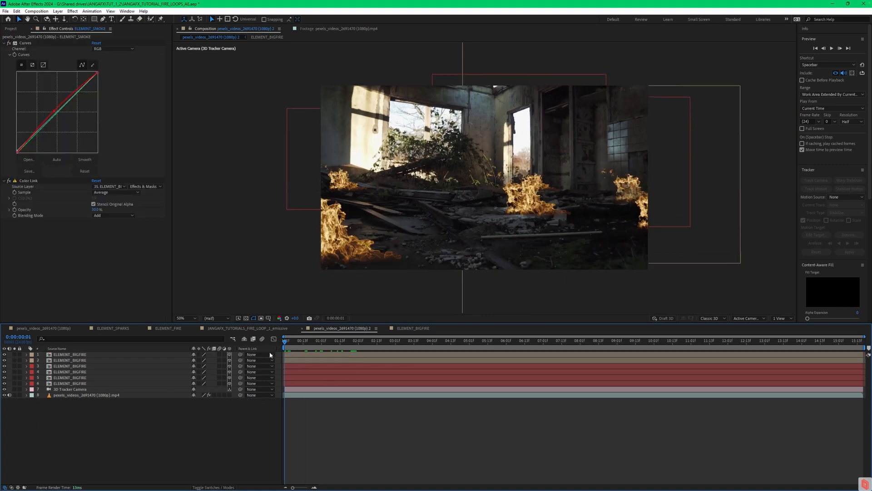
key("space")
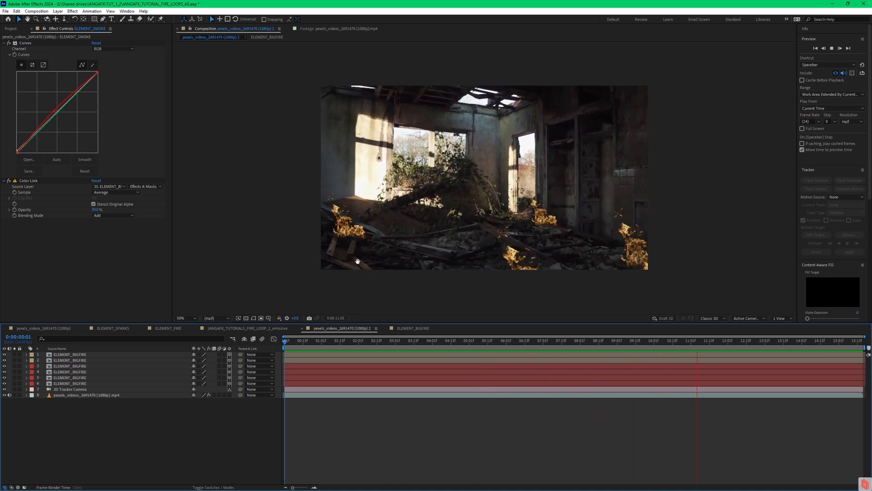
key("space")
- Find the ELEMENT_BIGFIRE layer burning at the back left of the room and scale it up
left_click(84, 367)
left_click(82, 372)
left_click(84, 377)
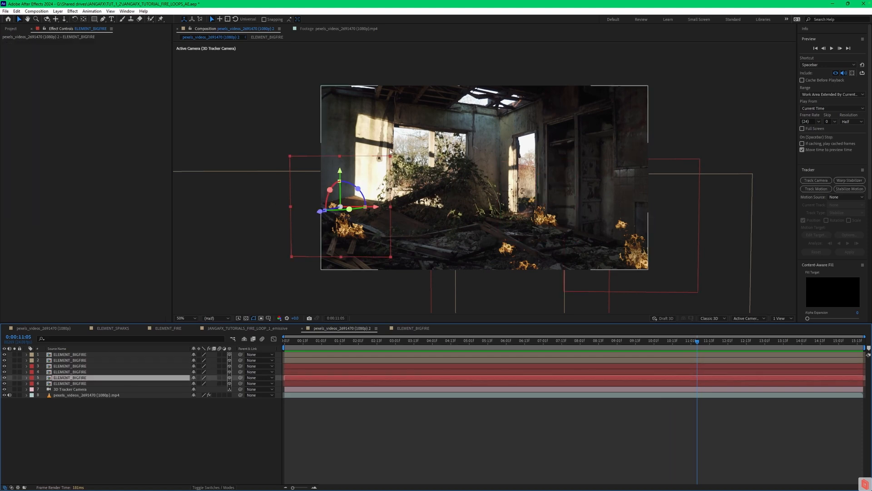
left_click_drag(390, 156, 421, 136)
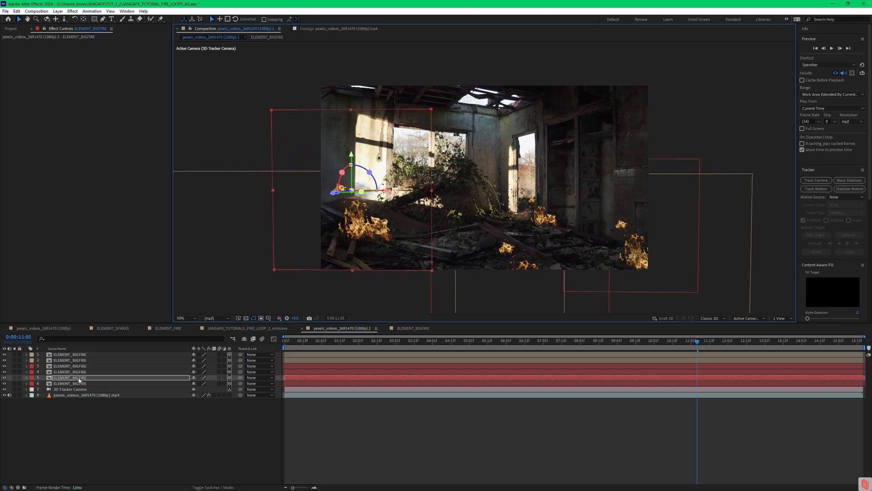
- Duplicate the enlarged back-left fire, move the copy further left and lower it slightly onto the floor
left_click(79, 380)
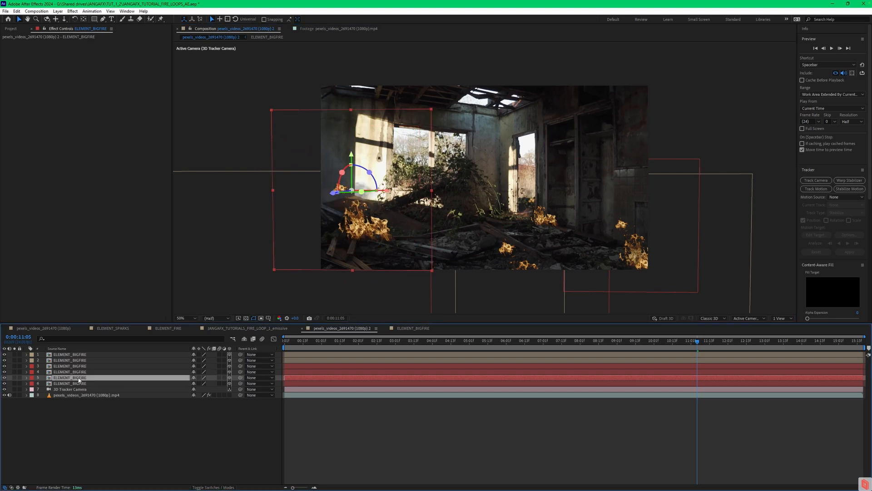
key("ctrl+d")
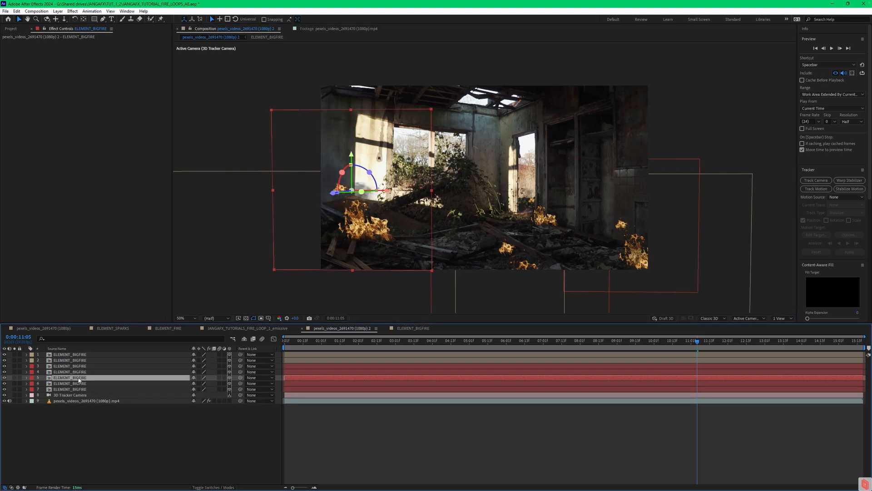
left_click(384, 192)
left_click_drag(384, 192, 304, 195)
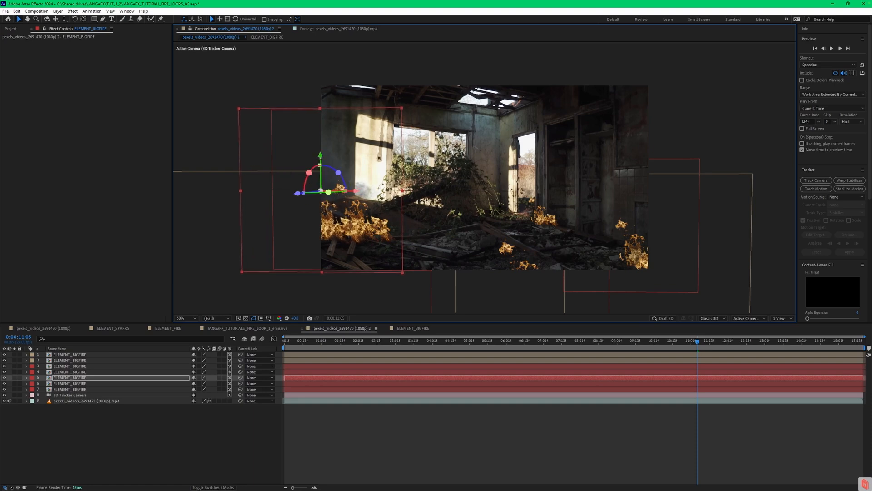
left_click_drag(323, 153, 323, 161)
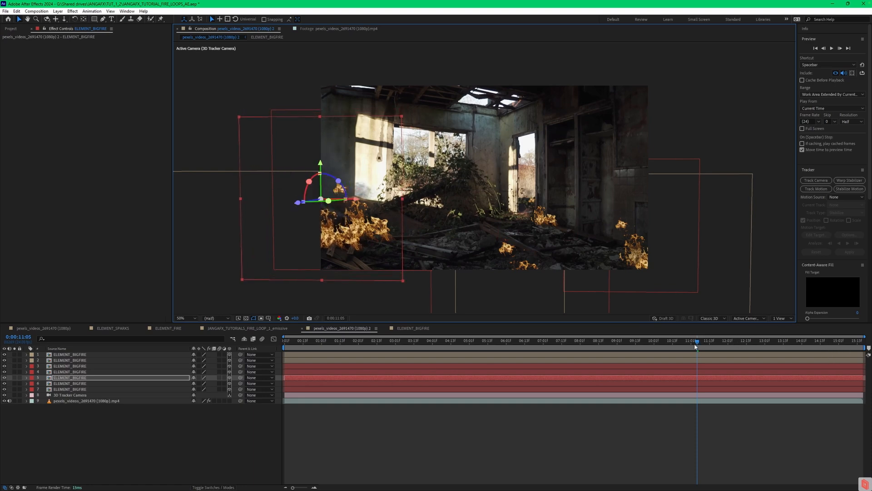
- Return to 0:00:00:01 and shift the top three ELEMENT_BIGFIRE layers one to three seconds earlier, extending their ends to fill the composition
left_click_drag(695, 346, 628, 345)
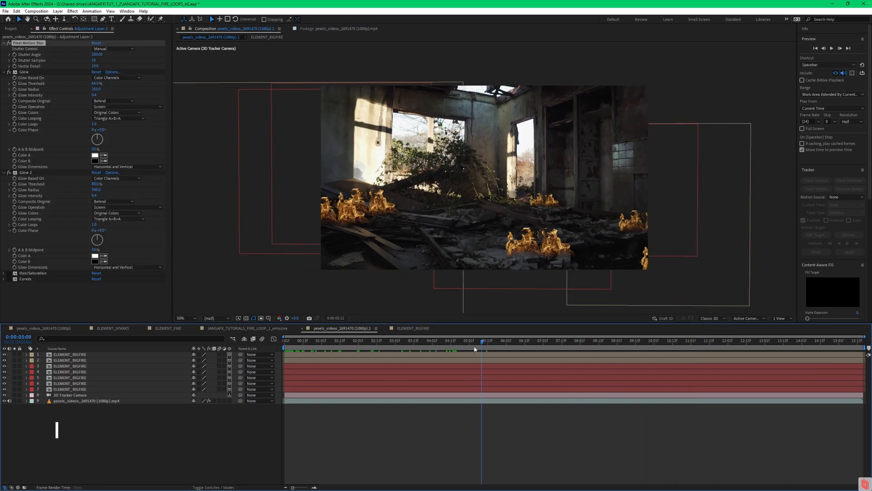
left_click_drag(474, 348, 288, 345)
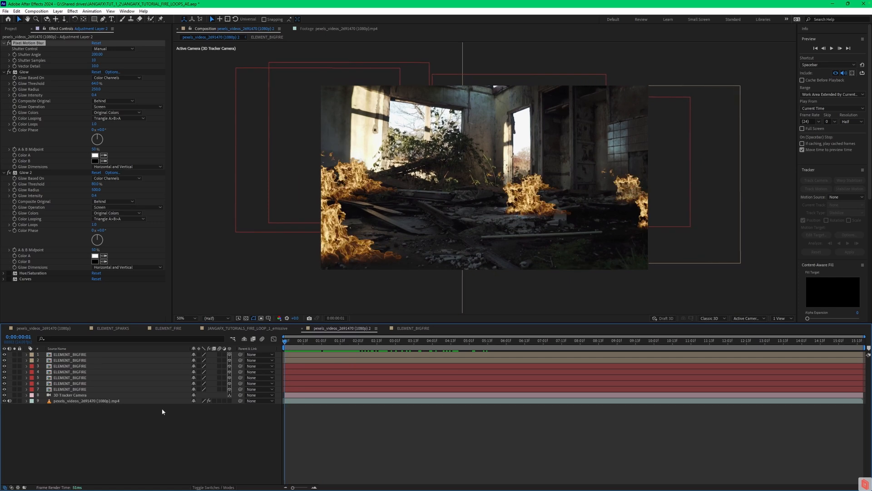
left_click(85, 355)
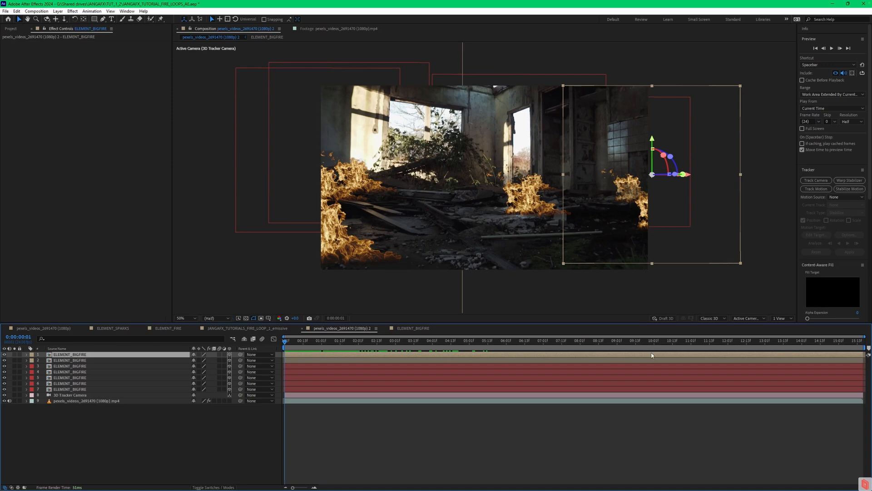
left_click_drag(651, 356, 604, 356)
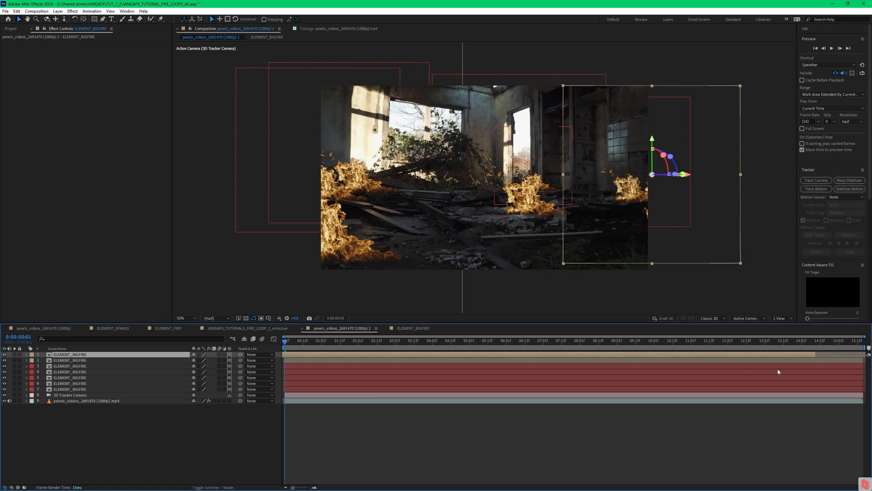
left_click_drag(815, 354, 864, 357)
left_click(124, 360)
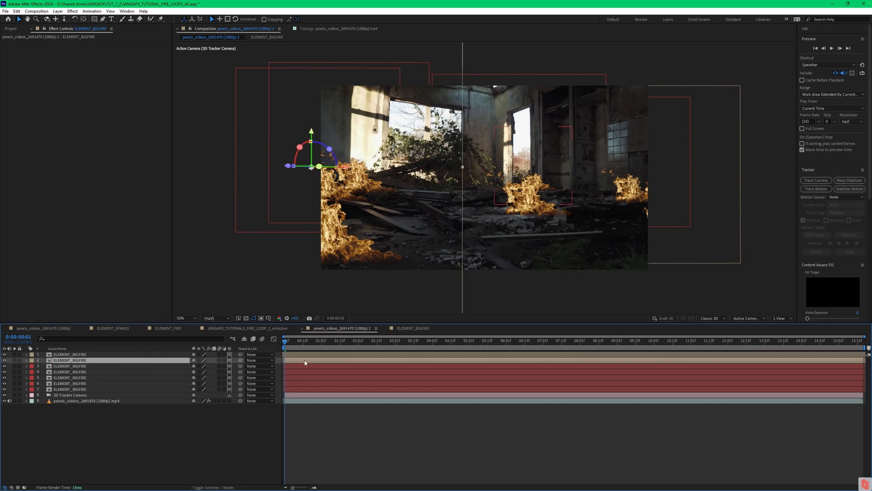
left_click_drag(468, 362, 359, 362)
left_click_drag(754, 360, 866, 360)
left_click(142, 366)
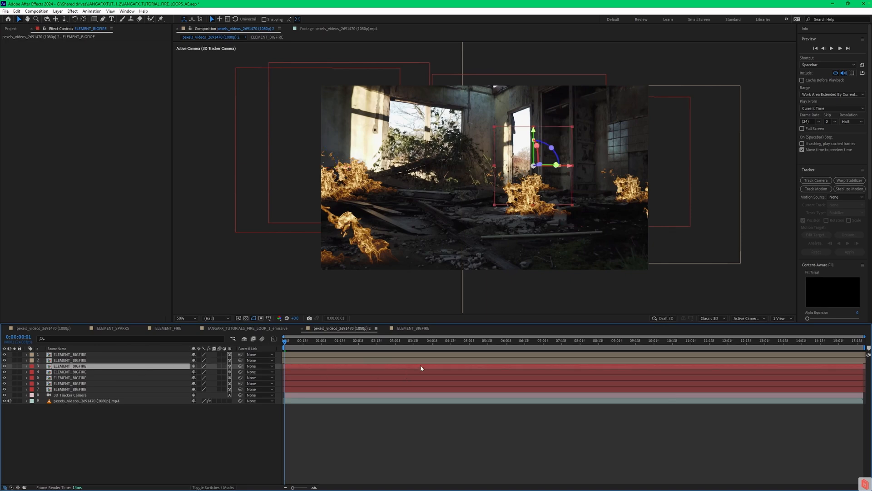
left_click_drag(422, 367, 375, 365)
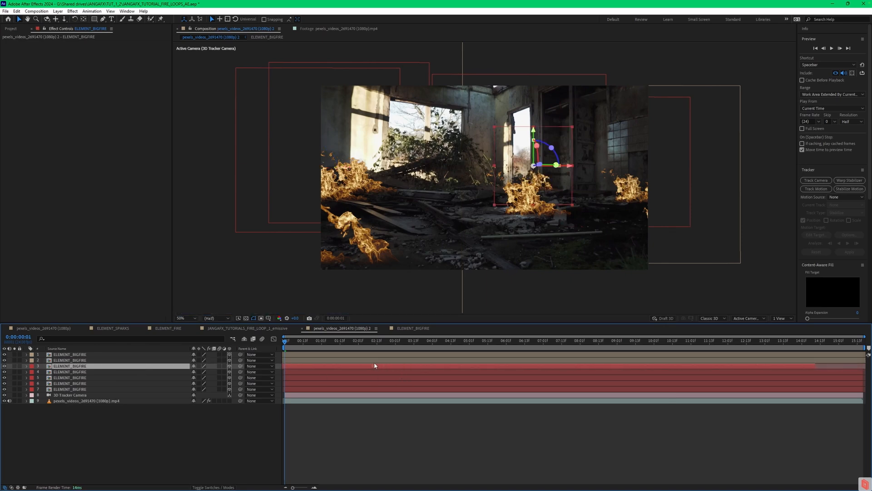
left_click_drag(821, 366, 865, 366)
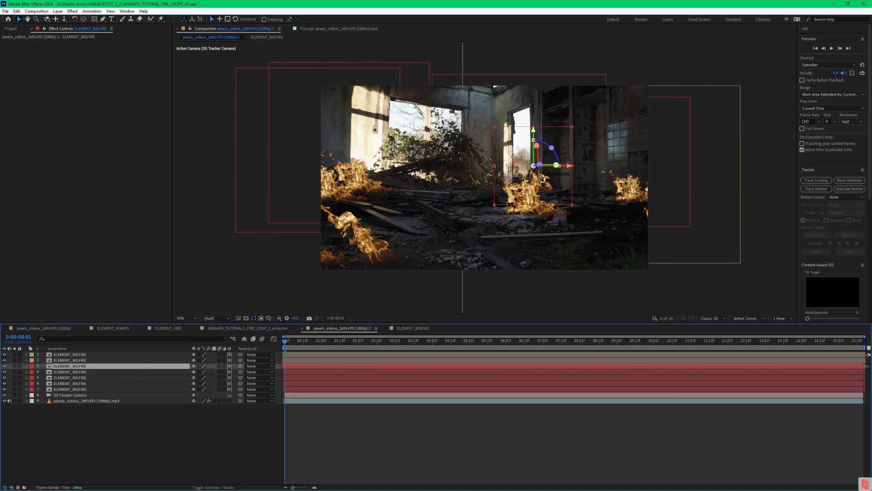
left_click(86, 371)
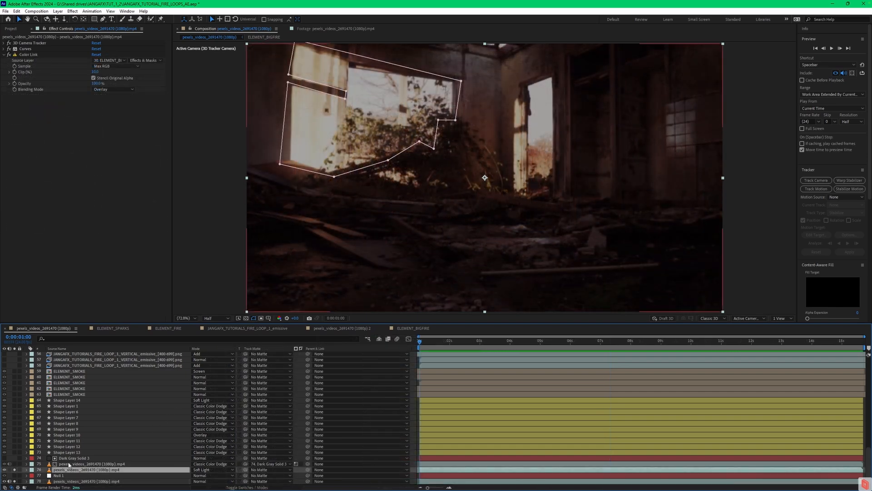
- Unsolo the Soft Light pexels layer and switch off the effects above Color Link on the base pexels footage layer
left_click(15, 470)
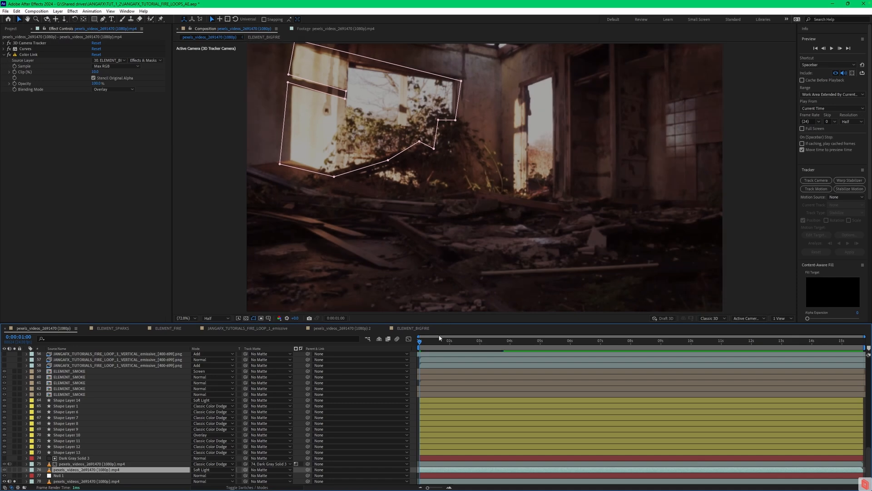
left_click(73, 481)
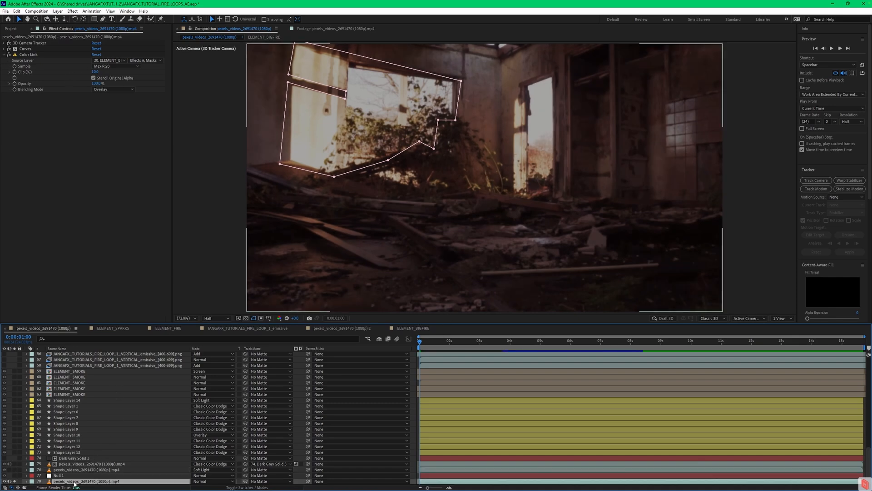
left_click(8, 49)
left_click(9, 54)
left_click(8, 43)
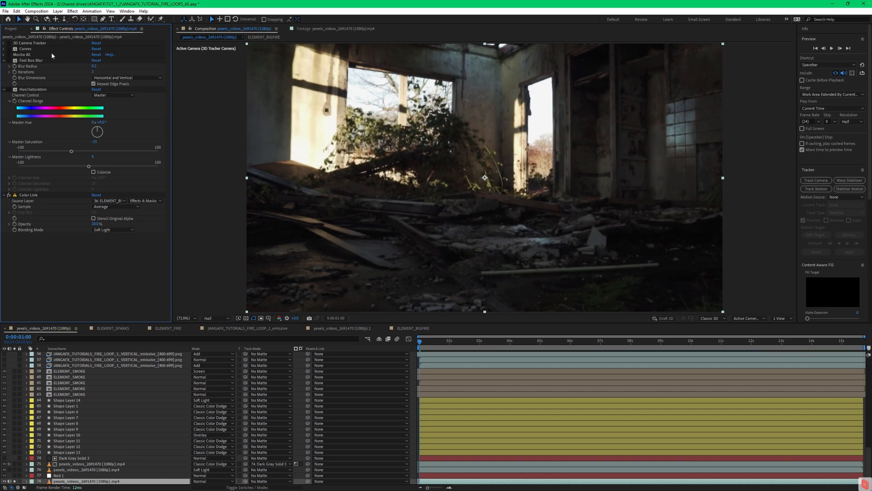
- Turn Curves back on for the base footage, inspect its RGB curve, and turn Mocha AE back on
left_click(28, 49)
left_click(9, 49)
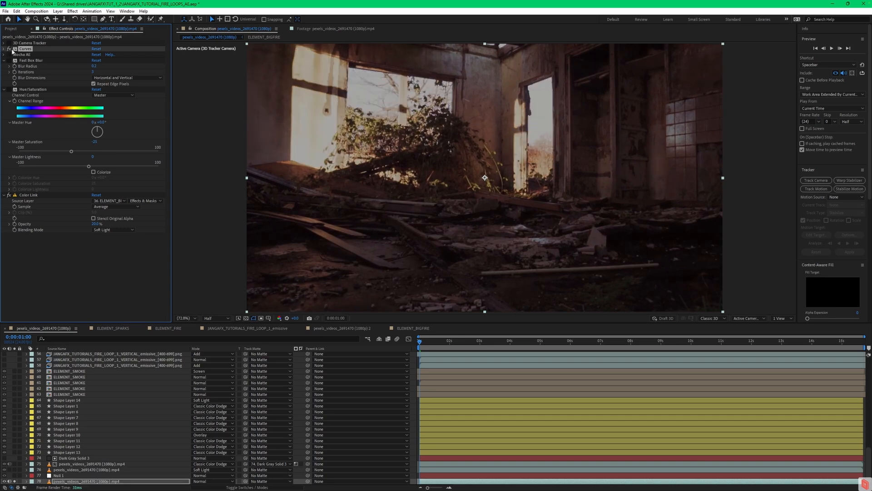
left_click(4, 49)
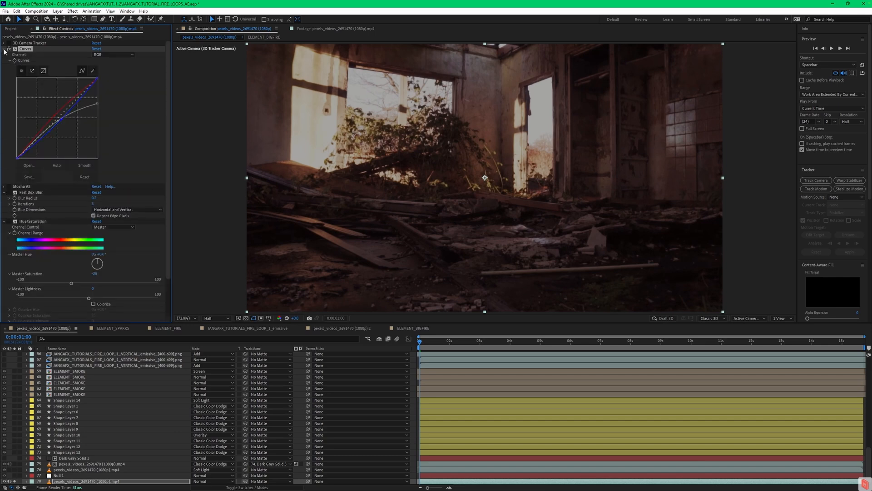
left_click(4, 49)
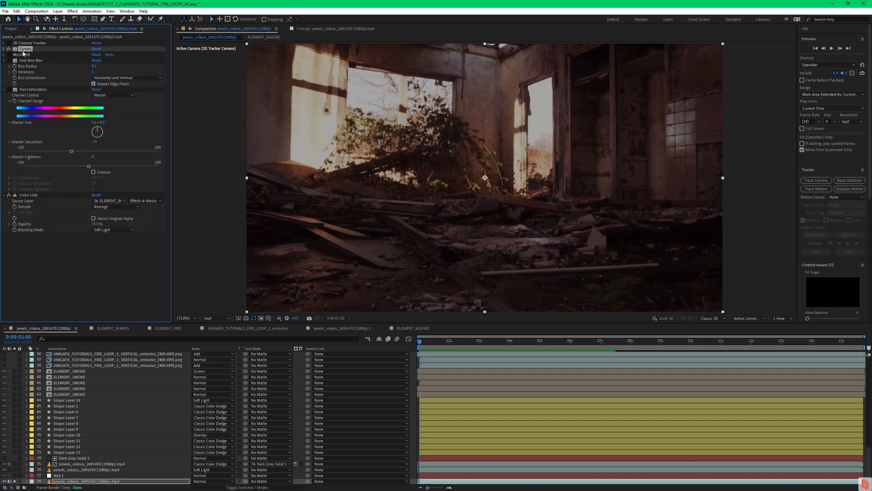
left_click(7, 55)
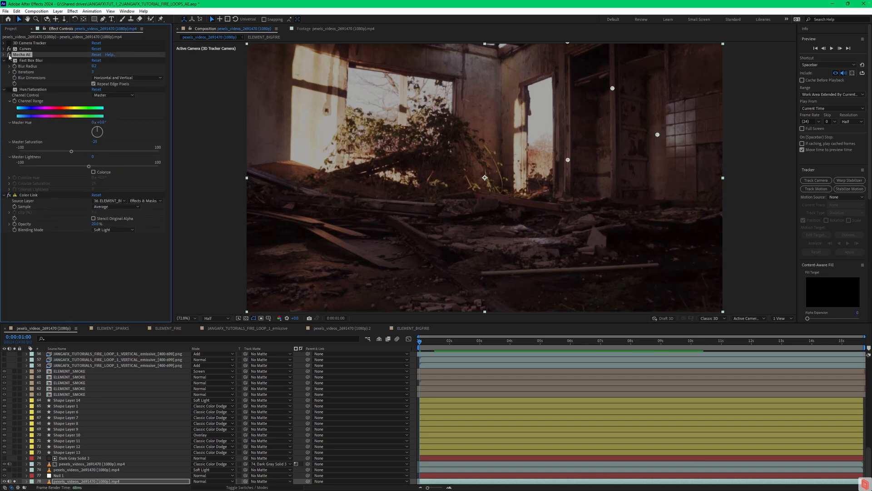
- Turn Fast Box Blur and Hue/Saturation back on for the base pexels footage layer
left_click(9, 61)
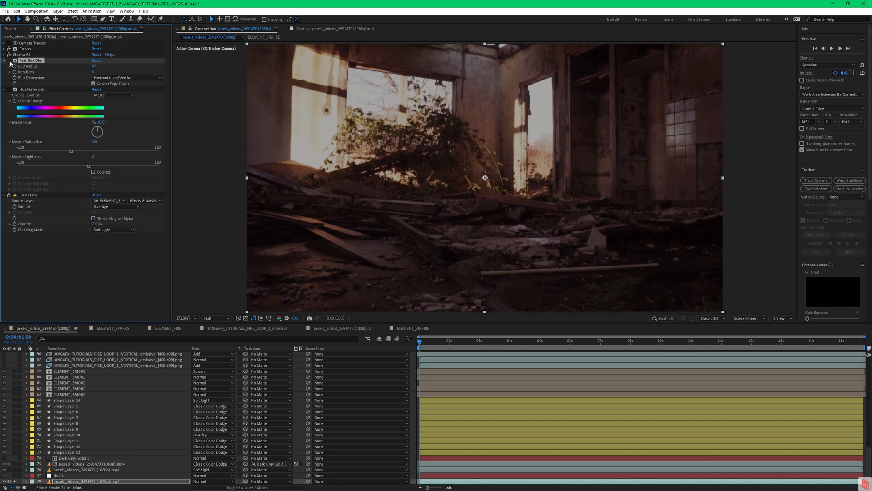
left_click(38, 90)
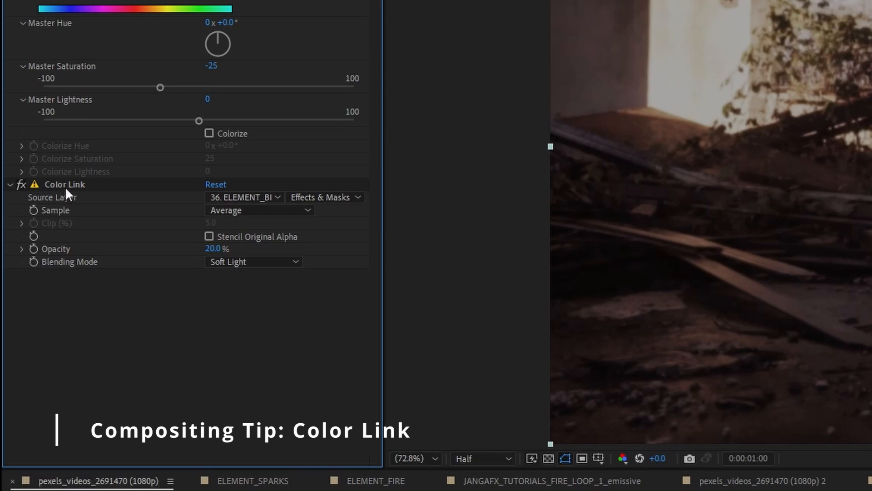
- Review the base footage's Color Link source layer choices, keep 36. ELEMENT_BIGFIRE selected, and preview the footage
left_click(67, 183)
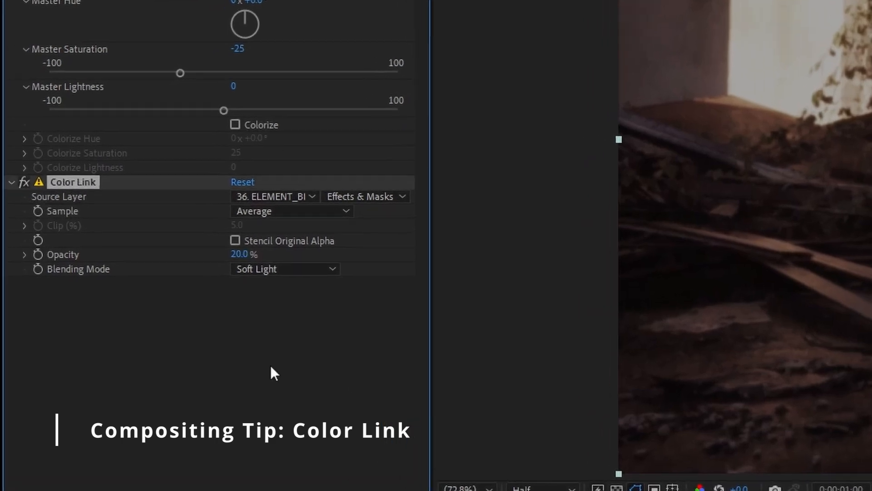
left_click(285, 195)
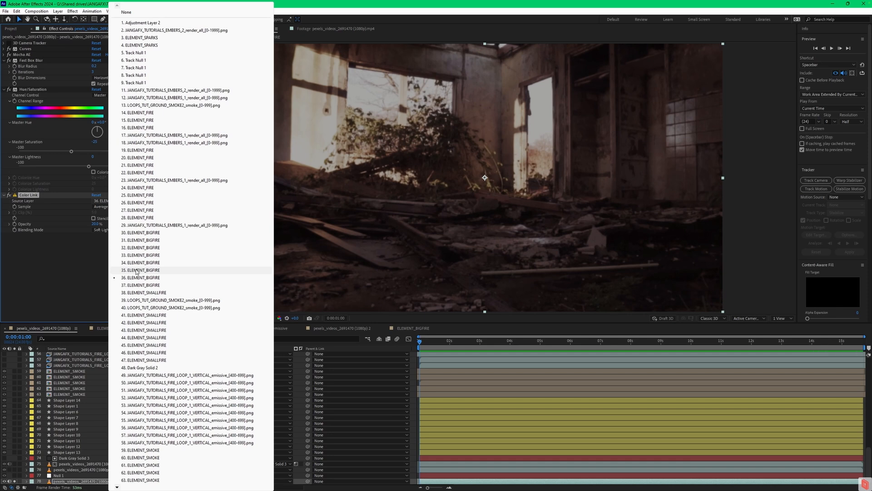
left_click(144, 277)
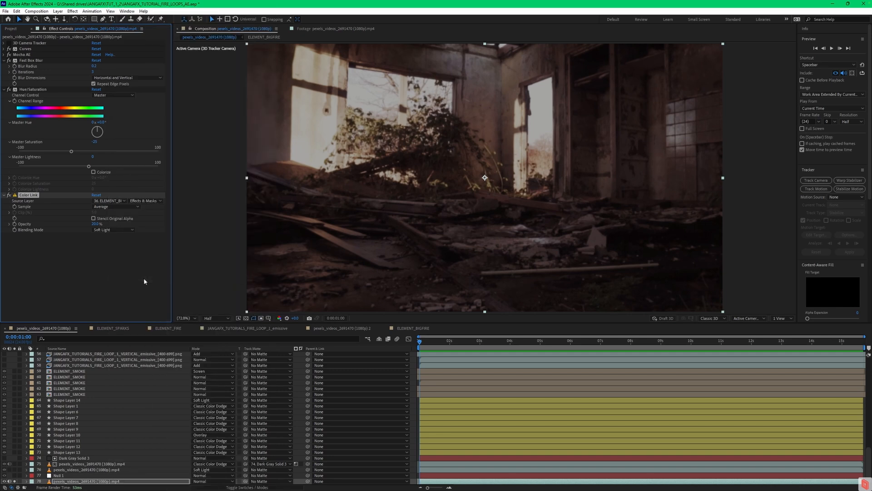
left_click(109, 201)
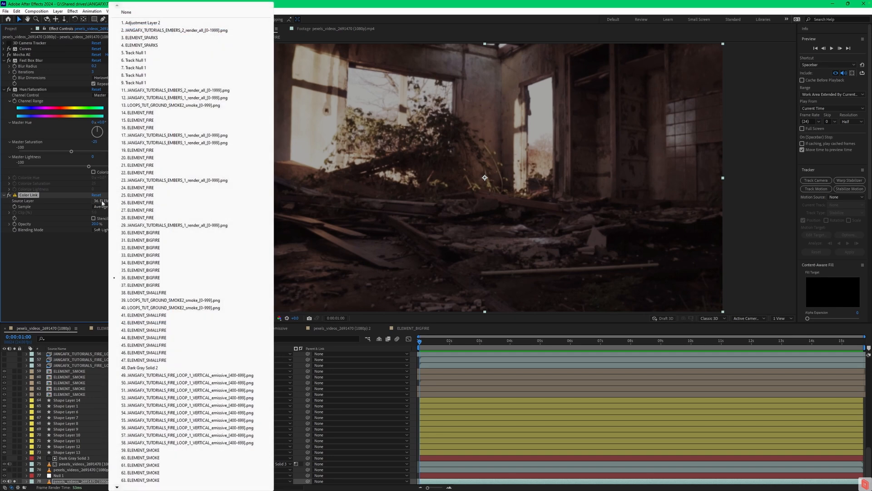
left_click(137, 277)
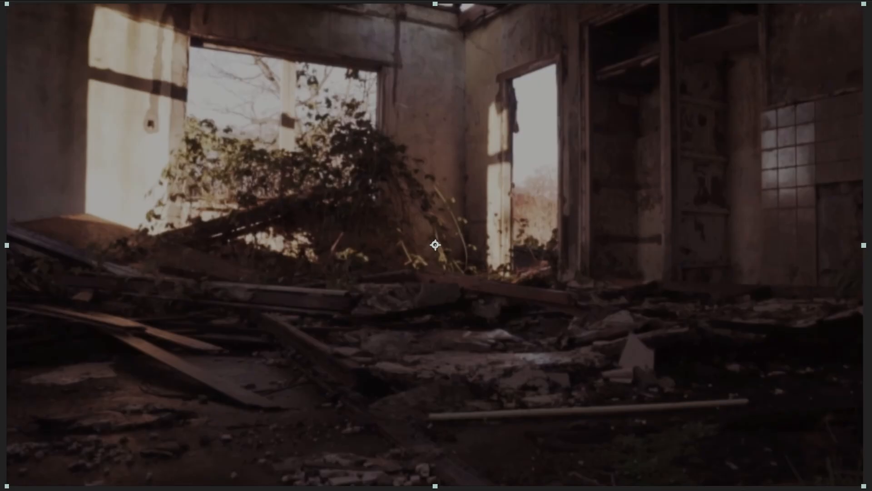
key("space")
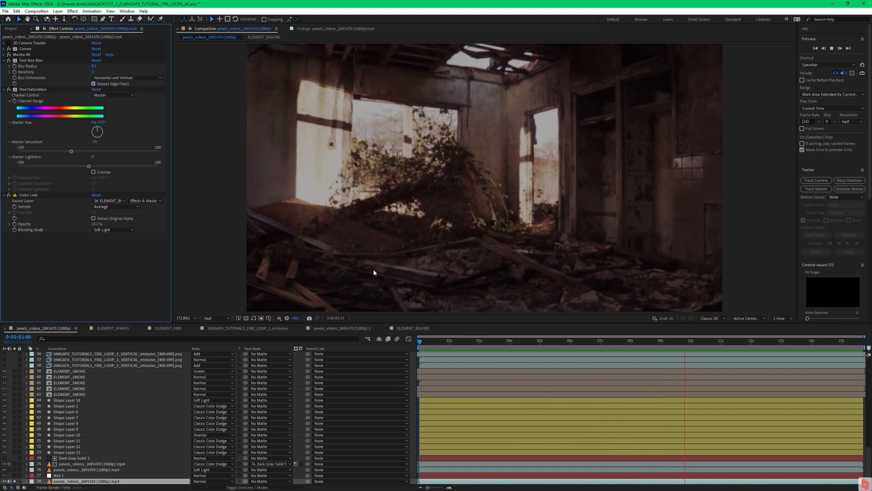
- At 0:00:02:07, solo the Soft Light pexels layer alongside the base footage and inspect its Curves effect
left_click(459, 343)
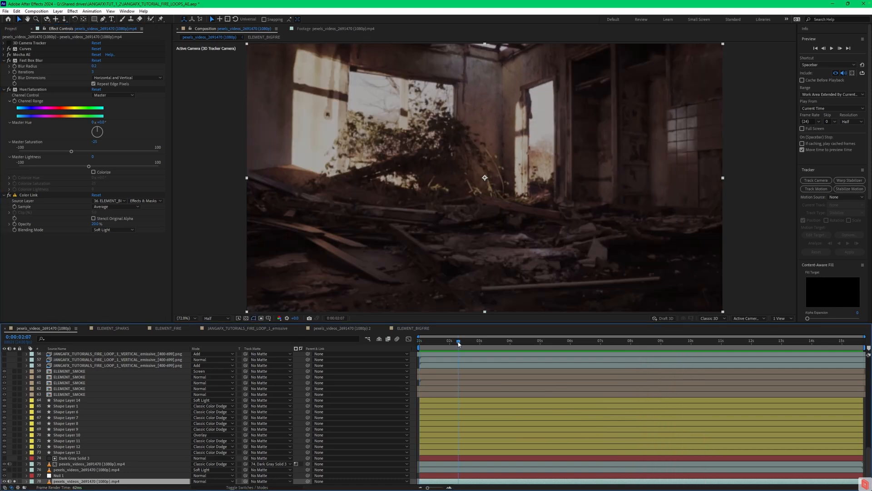
left_click(68, 470)
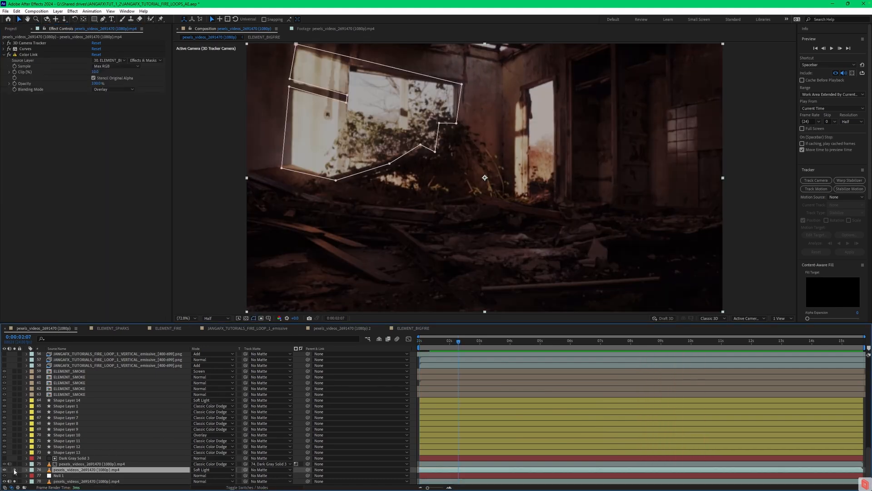
left_click(34, 50)
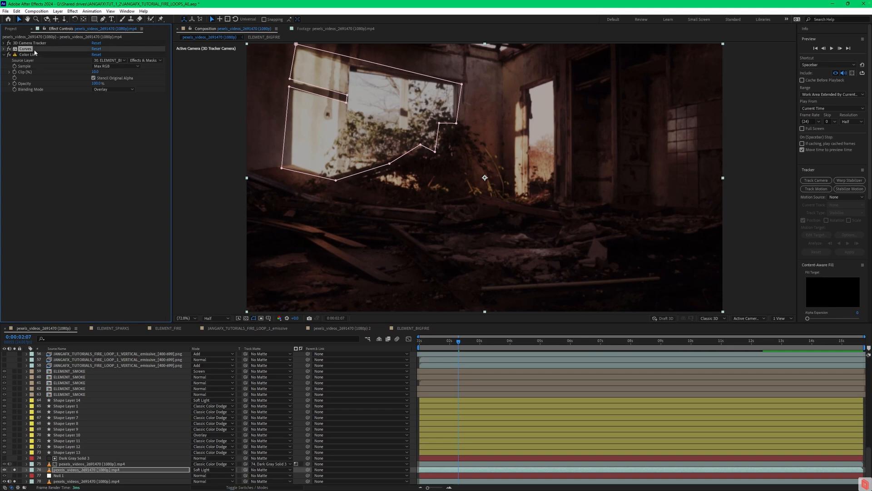
left_click(4, 48)
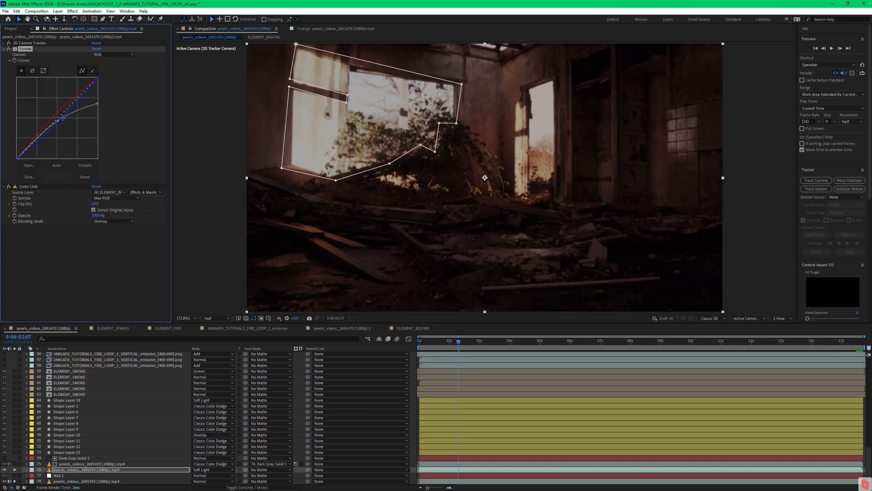
left_click(3, 49)
left_click(97, 61)
left_click(43, 147)
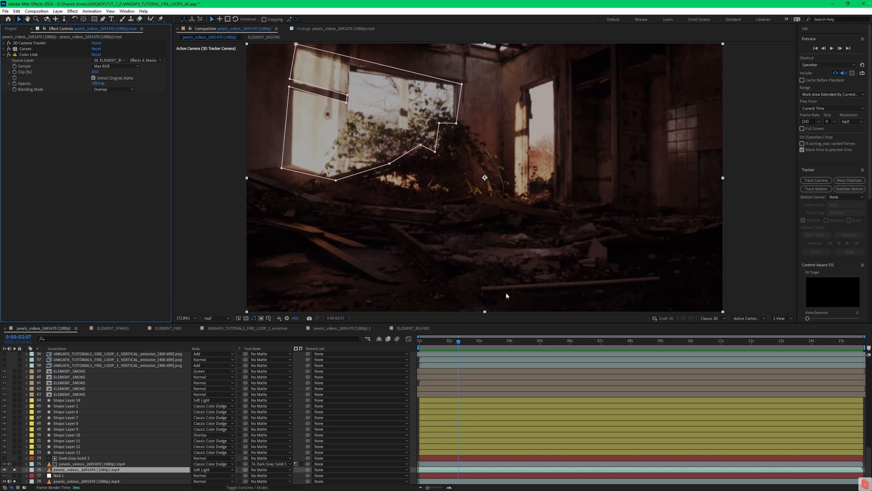
- Play back the two soloed footage layers and return to 0:00:01:00
left_click(463, 341)
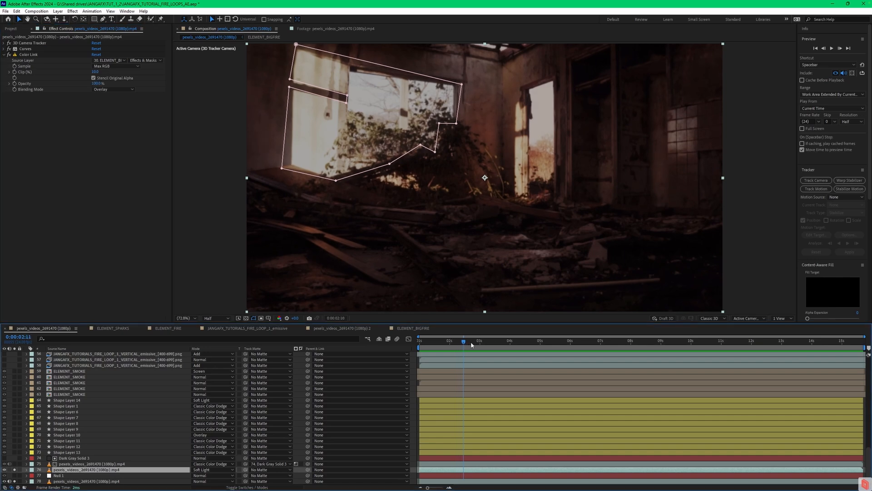
key("space")
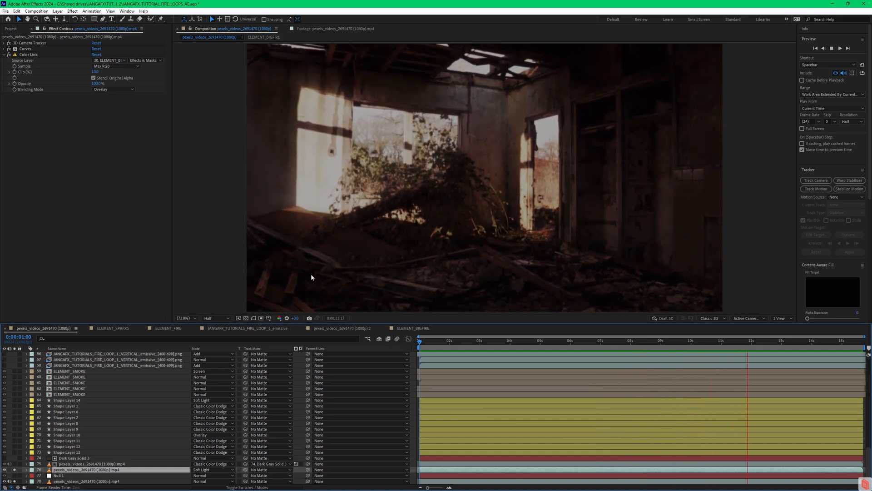
left_click(430, 341)
left_click_drag(437, 345, 413, 338)
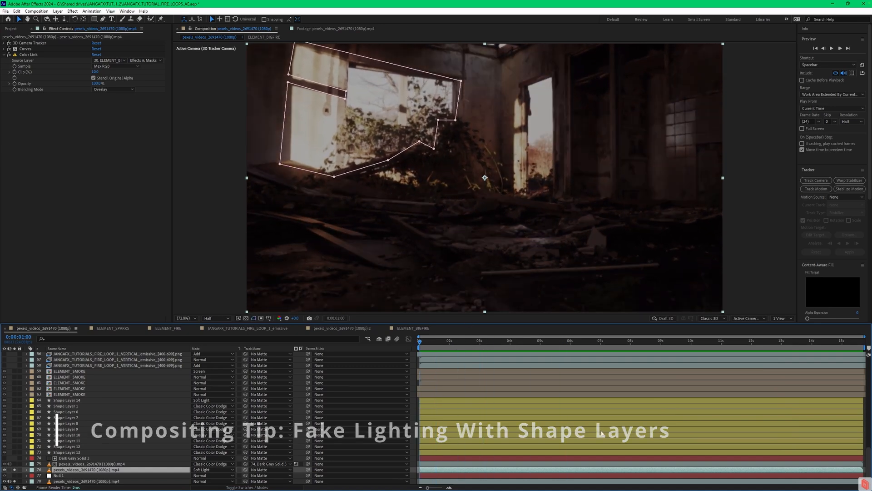
- Look over the stack of shape layers and solo Shape Layer 14, toggling it to compare its light on the wall
left_click(73, 453)
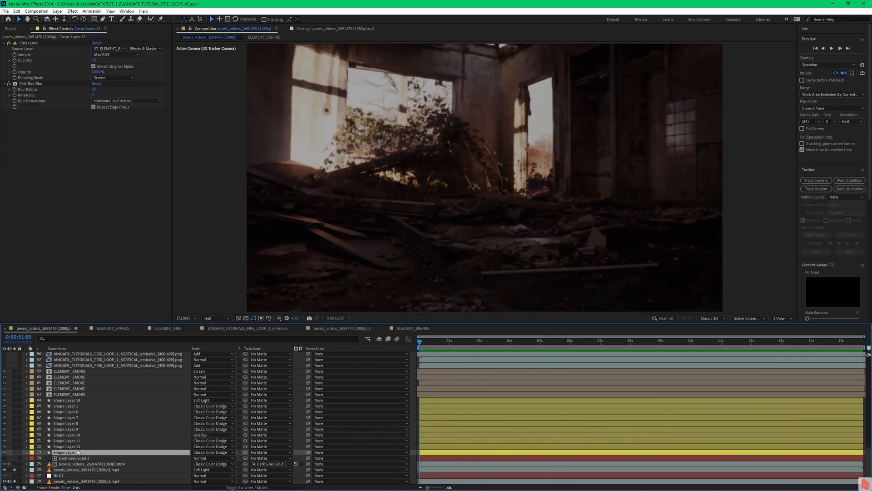
left_click(74, 400)
left_click(72, 453, "shift")
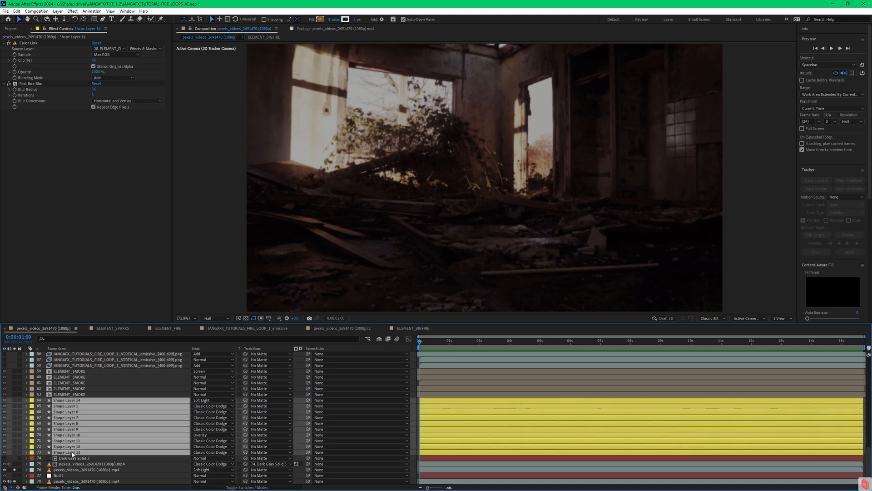
left_click(75, 389)
left_click(14, 400)
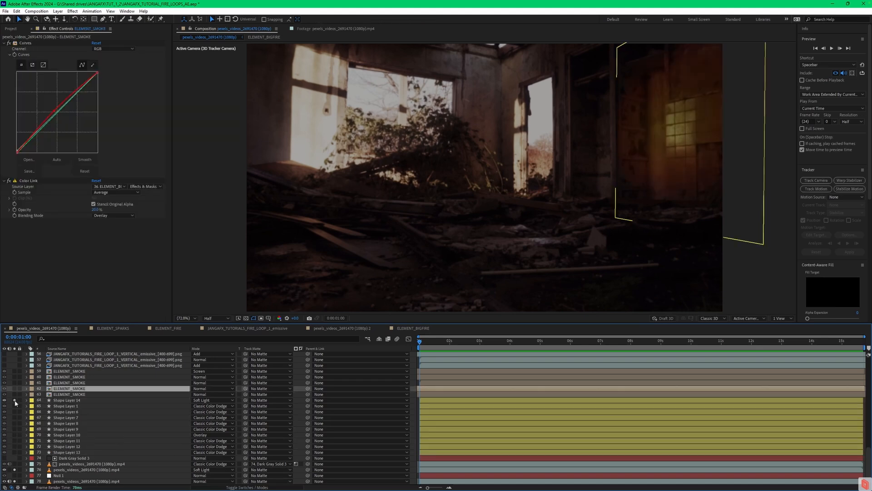
left_click(15, 400)
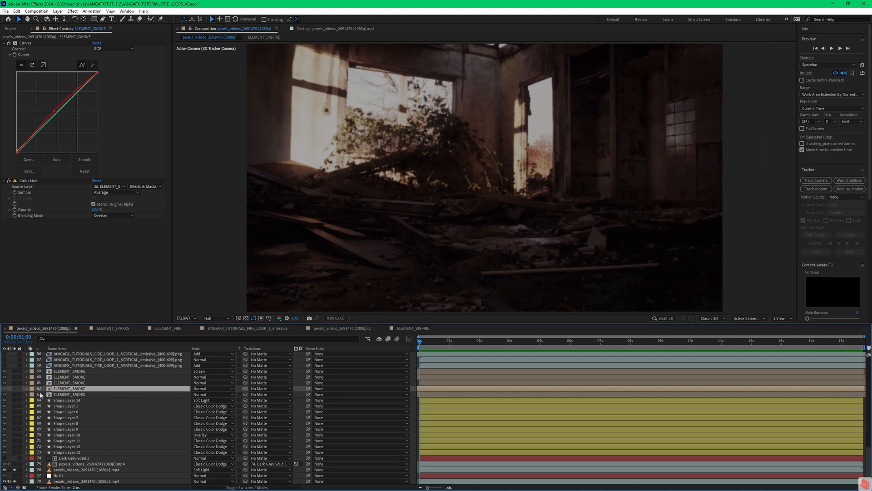
left_click(15, 401)
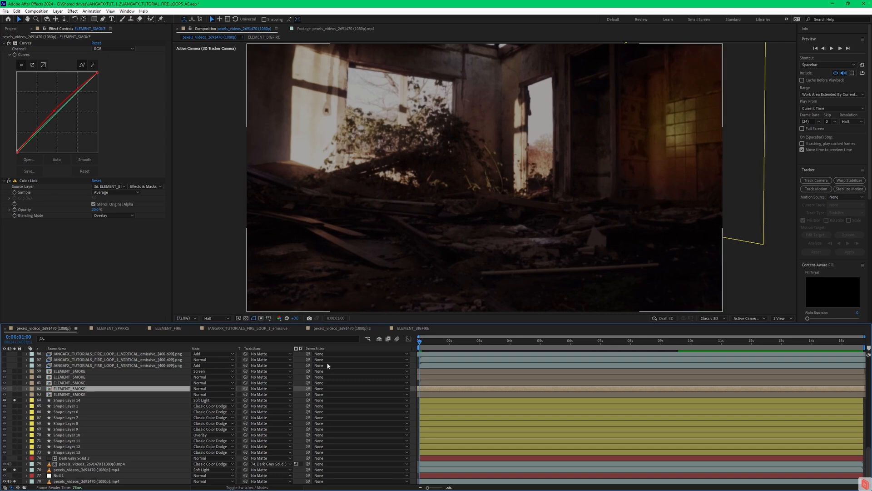
- Try the Normal blending mode on Shape Layer 14 and undo the change
left_click(73, 400)
left_click(207, 401)
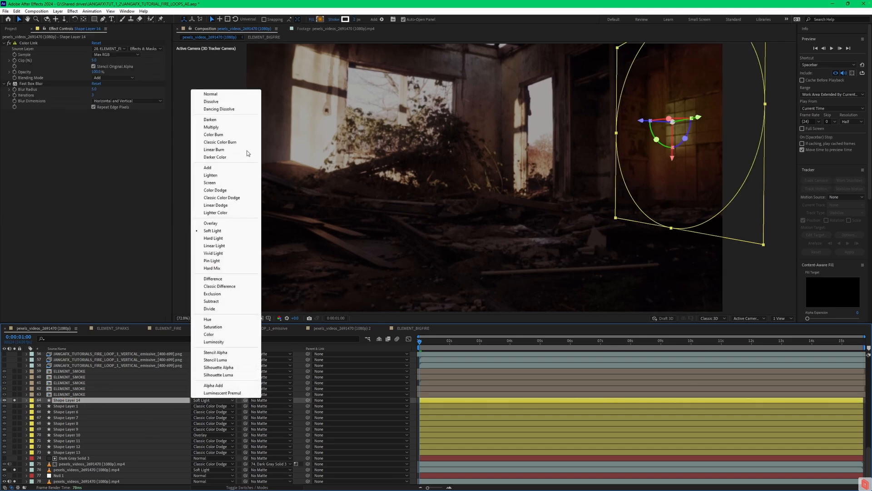
left_click(234, 94)
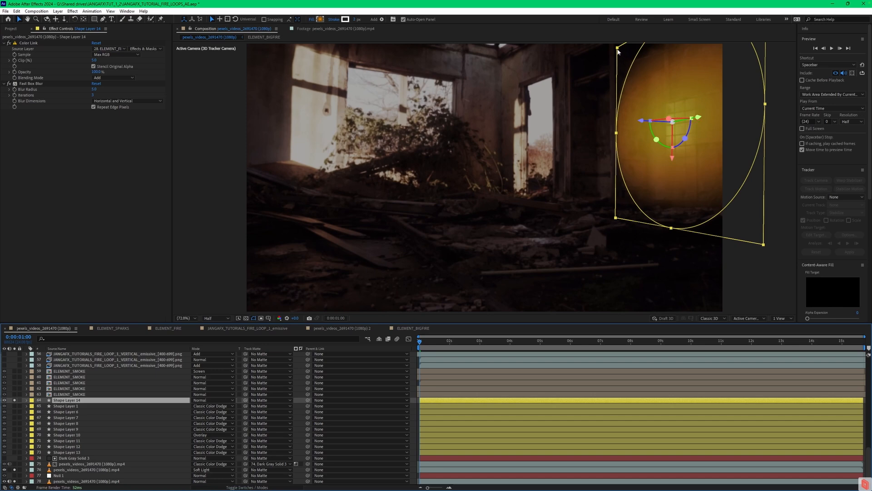
key("ctrl+z")
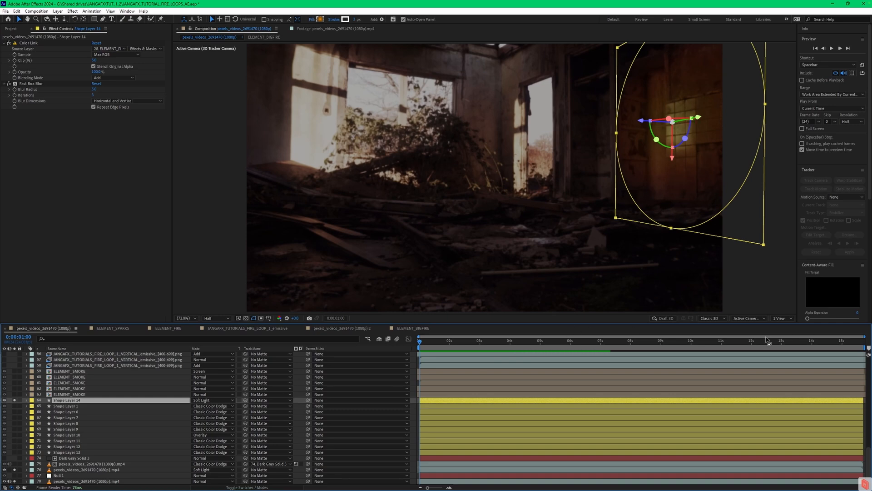
- Scrub to 0:00:06:08 to check Shape Layer 14's flicker and view the source layer choices of its Color Link effect
left_click(434, 344)
left_click_drag(447, 344, 587, 342)
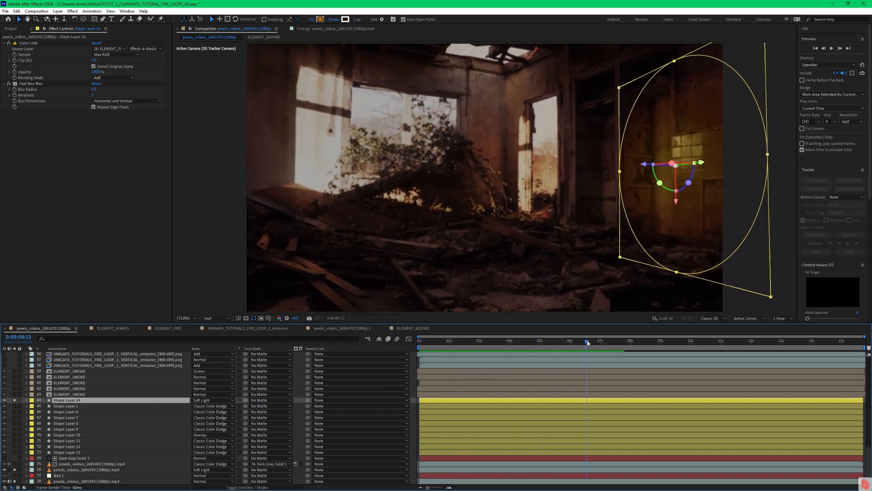
left_click_drag(588, 342, 581, 343)
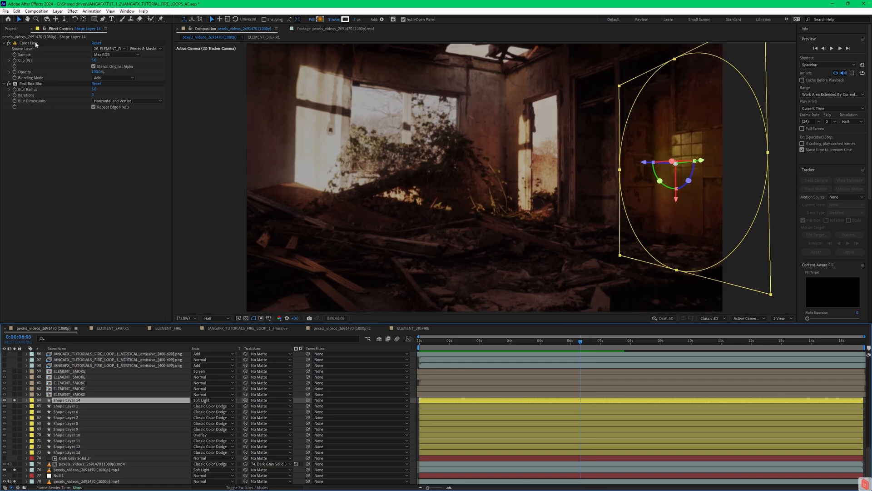
left_click(108, 49)
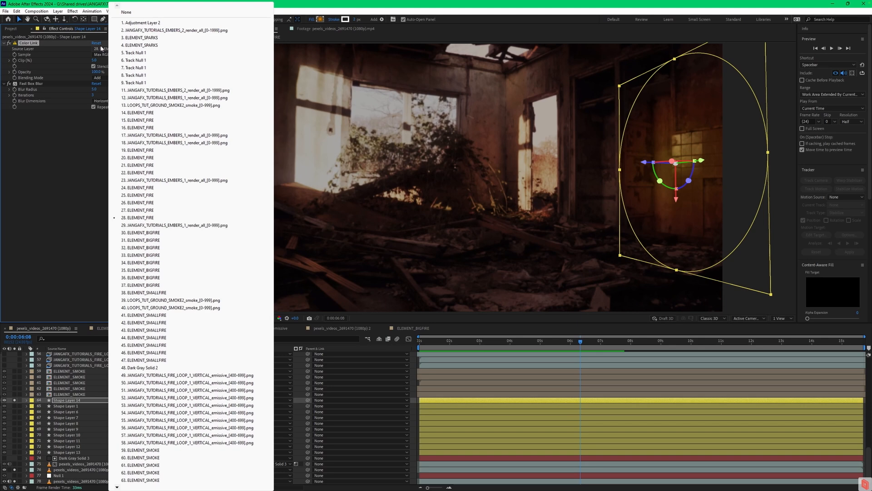
left_click(50, 167)
- Return to 0:00:01:00 and play back the footage with Shape Layer 14's light
left_click(462, 342)
left_click_drag(449, 343, 399, 340)
key("space")
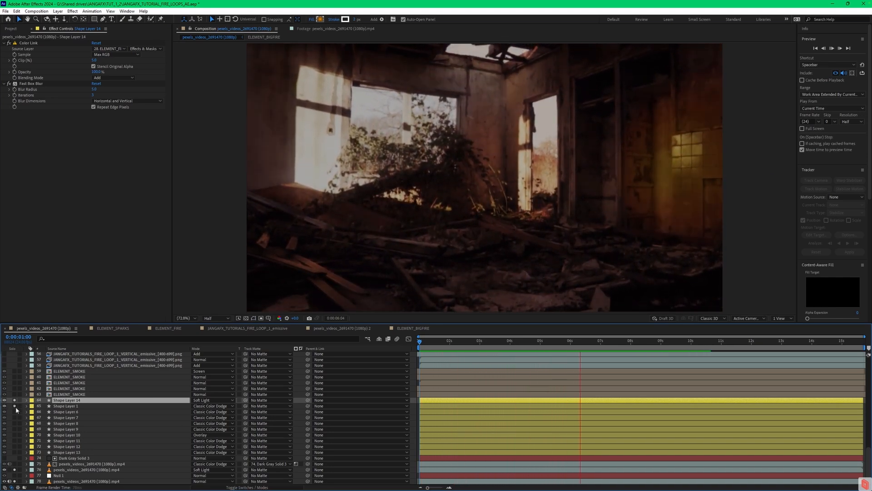
- Solo Shape Layer 1 and Shape Layers 6 through 13 alongside Shape Layer 14, checking their floor and wall light during playback
left_click_drag(15, 406, 15, 436)
left_click(15, 435)
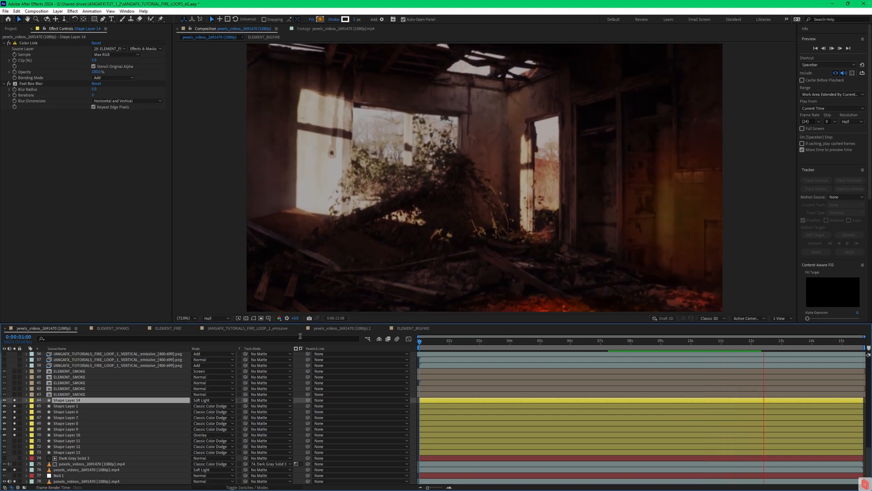
key("space")
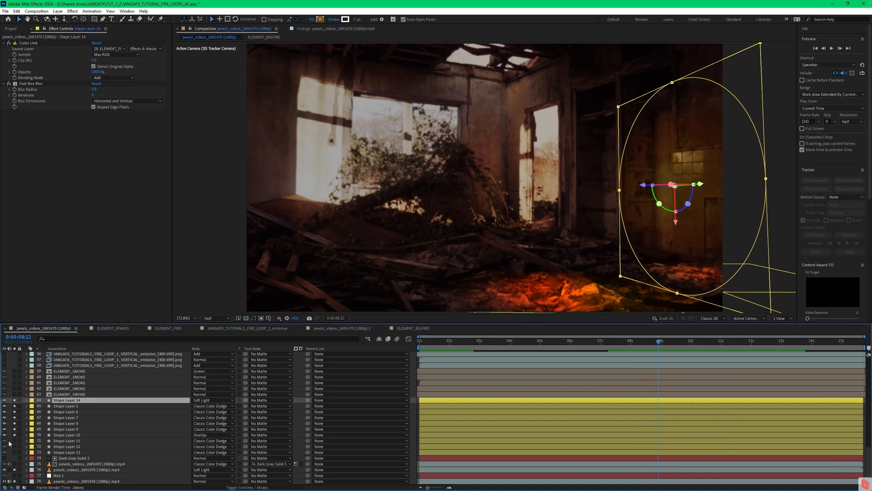
left_click_drag(14, 441, 14, 452)
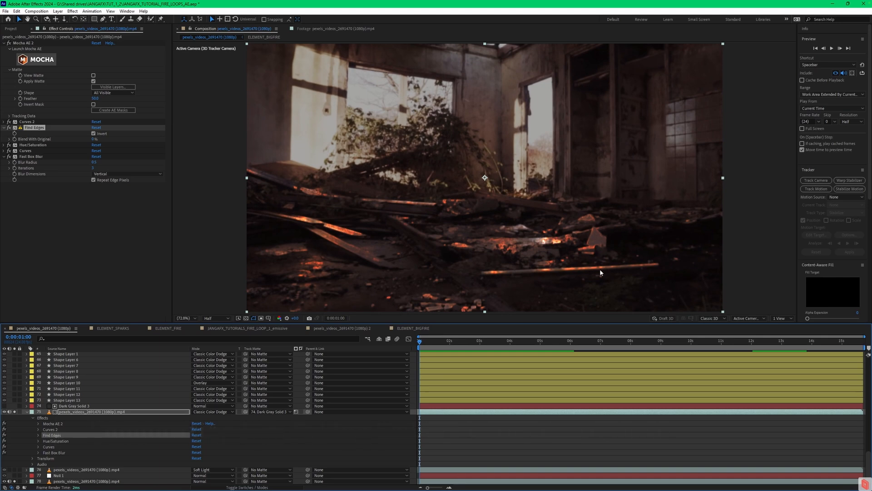
- Compare the base footage with the Classic Color Dodge pexels layer, and switch the latter's Dark Gray Solid 3 matte between luma and alpha
left_click(59, 481)
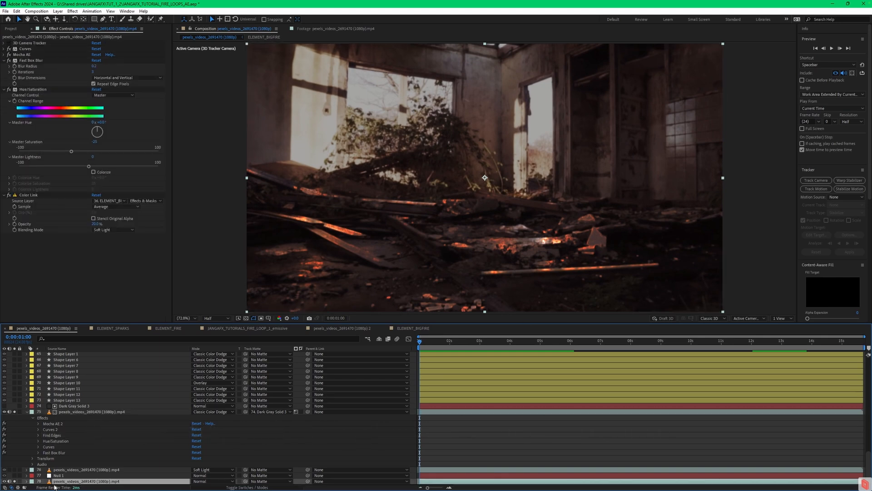
left_click(89, 412)
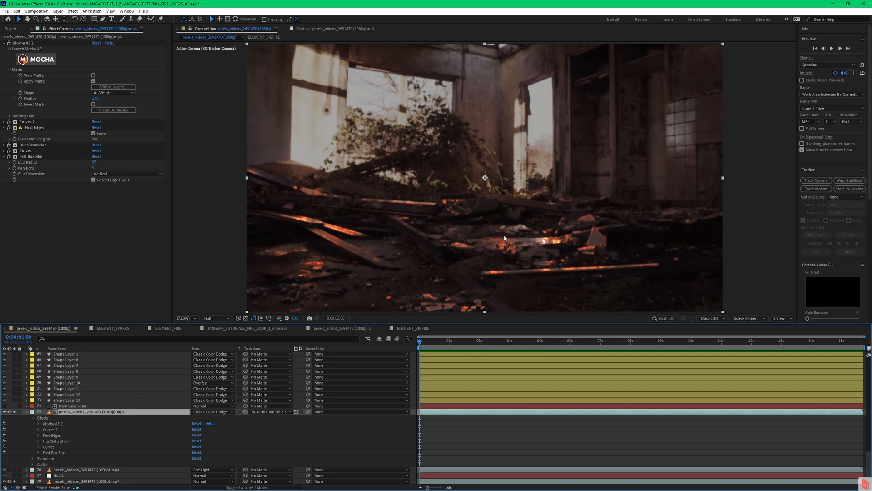
mouse_move(422, 341)
left_mouse_down()
mouse_move(520, 344)
mouse_move(417, 342)
left_mouse_up()
left_click(296, 412)
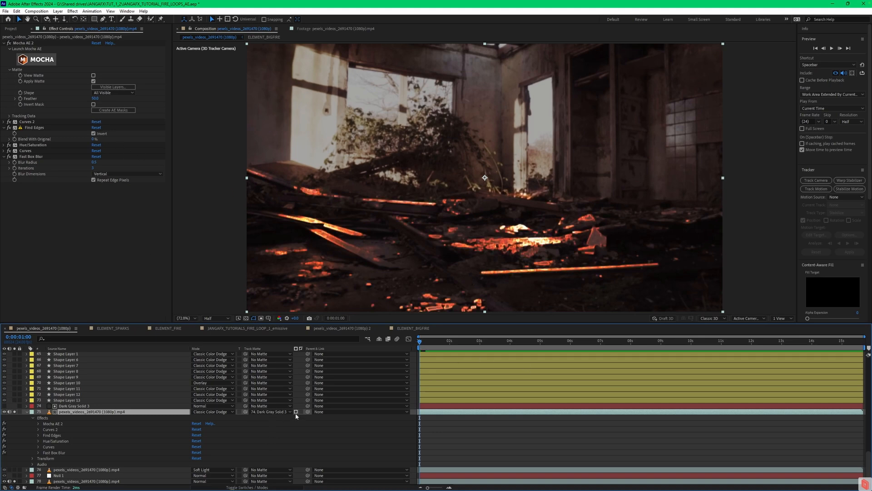
- Switch off Fast Box Blur, Curves and Hue/Saturation on the Classic Color Dodge pexels layer
left_click(9, 156)
left_click(9, 150)
left_click(9, 145)
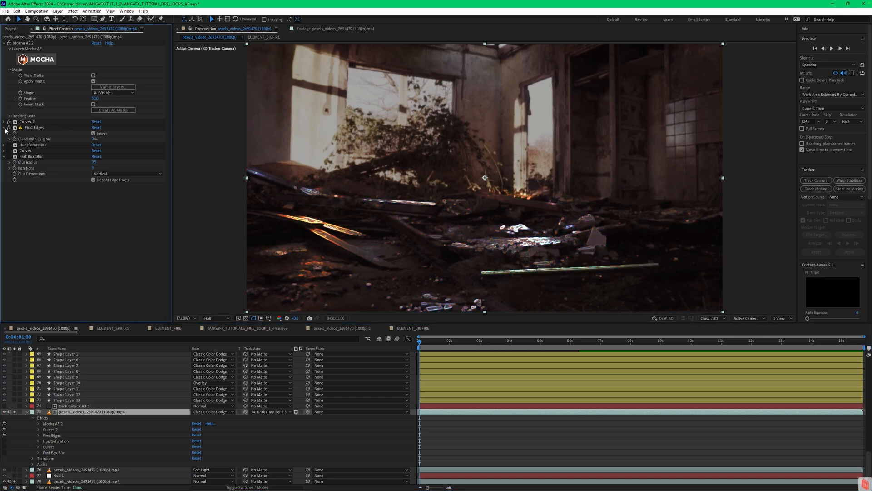
- Switch off Curves 2, and compare the pexels layer with and without Mocha AE 2 and with Find Edges' Invert off and on
left_click(9, 122)
left_click(9, 42)
left_click(9, 43)
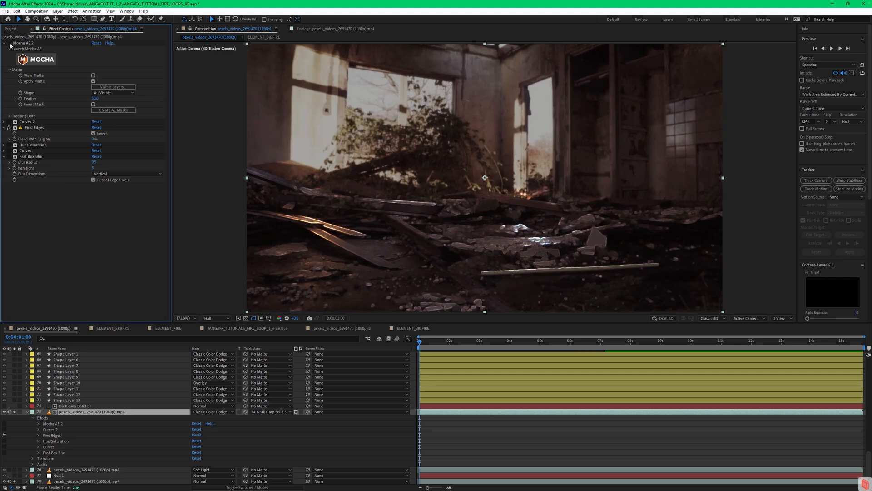
left_click(9, 42)
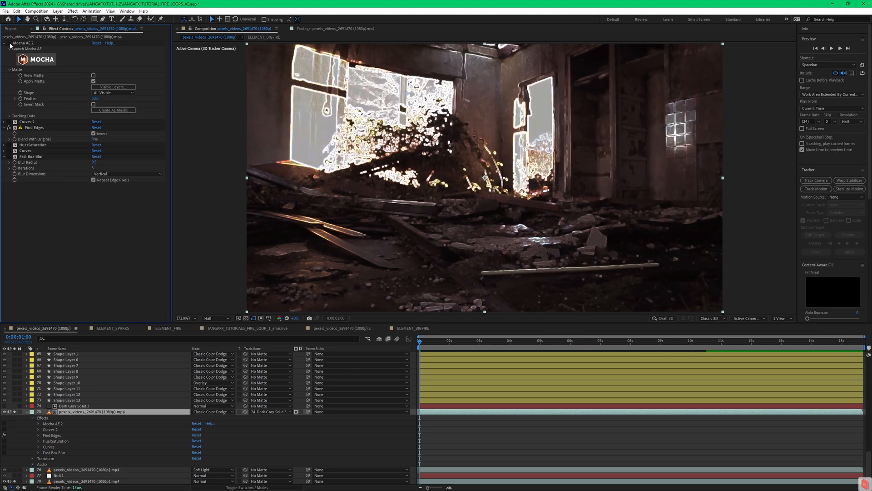
left_click(9, 43)
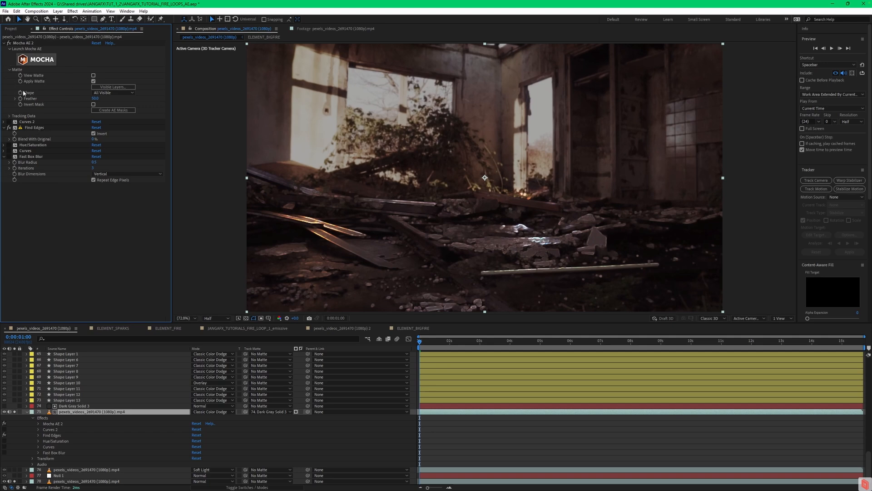
left_click(93, 134)
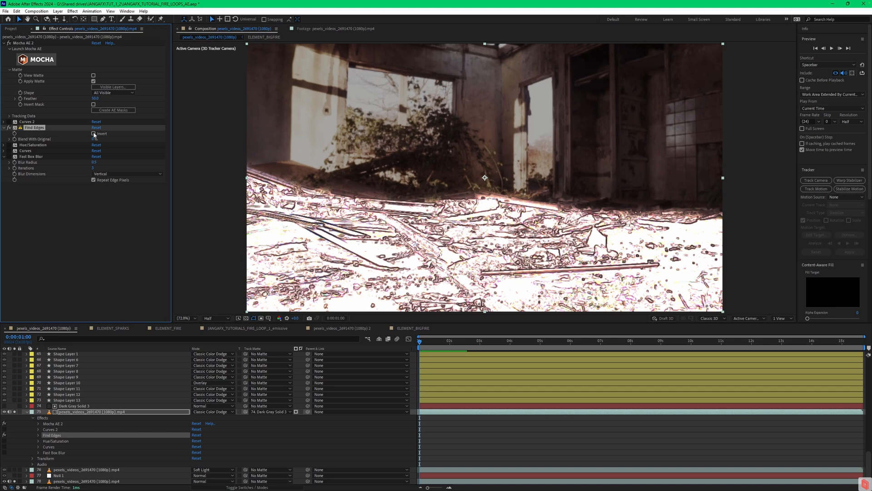
left_click(94, 134)
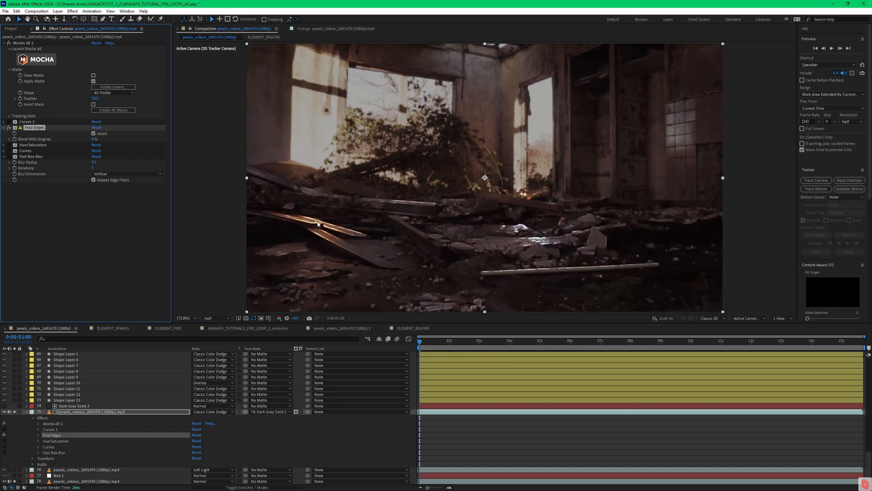
- Re-enable Hue/Saturation, Curves, Curves 2 and Fast Box Blur, and play back with the layer's Dark Gray Solid 3 matte set to luma
left_click(9, 145)
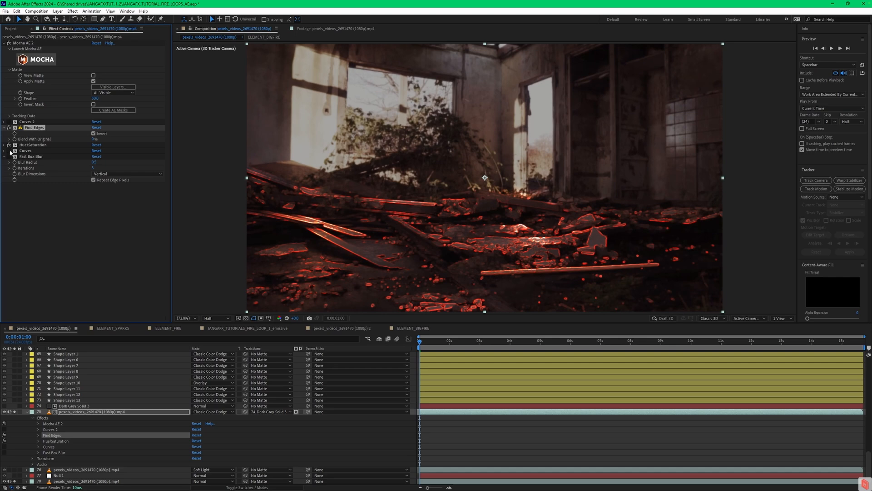
left_click(9, 150)
left_click(8, 122)
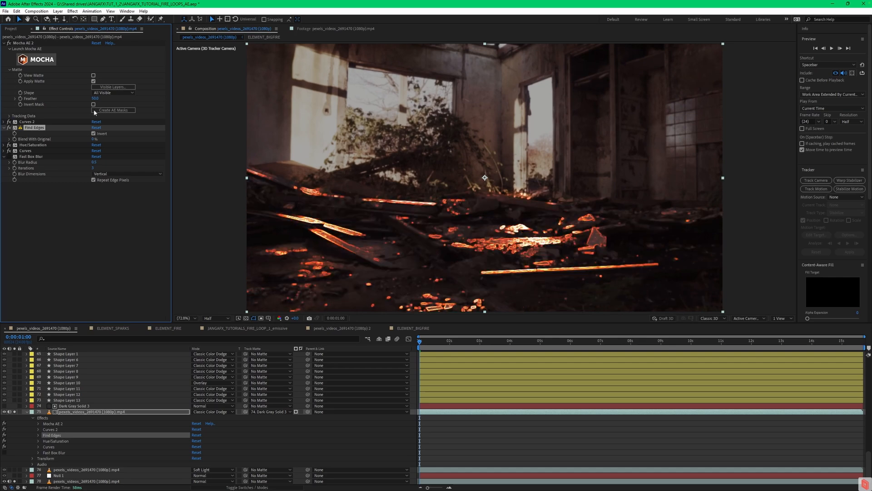
left_click(9, 157)
left_click(9, 157)
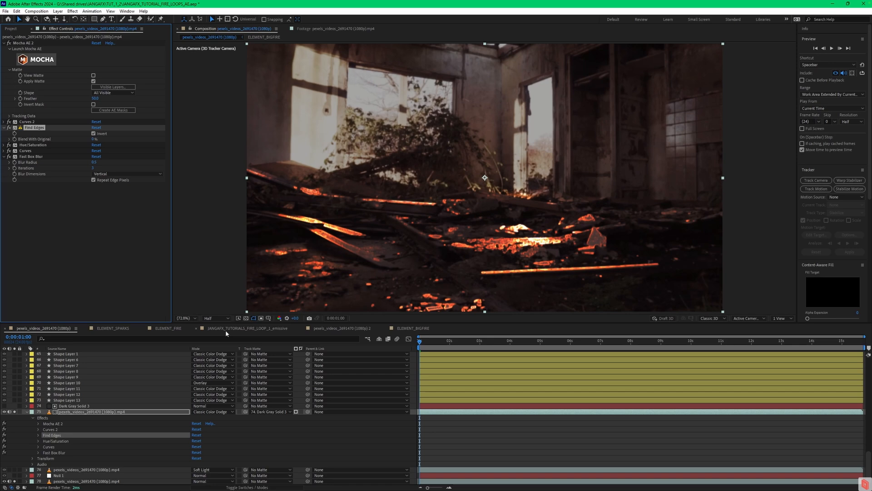
left_click(295, 412)
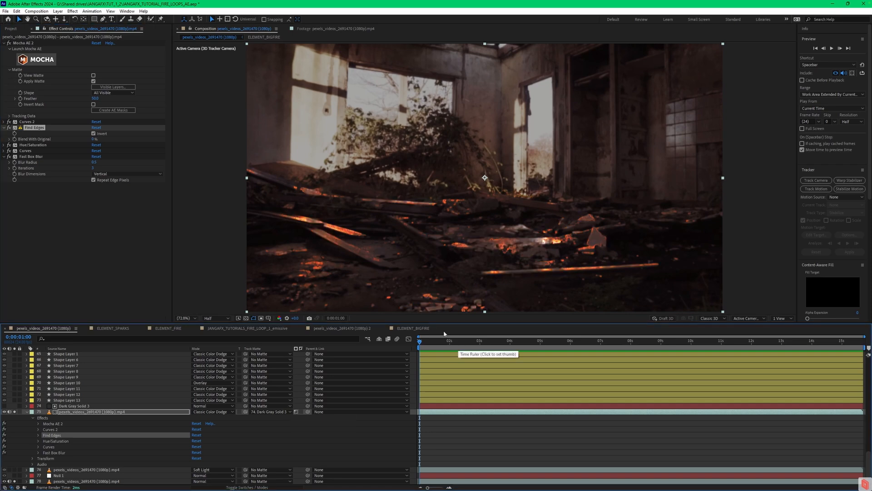
key("space")
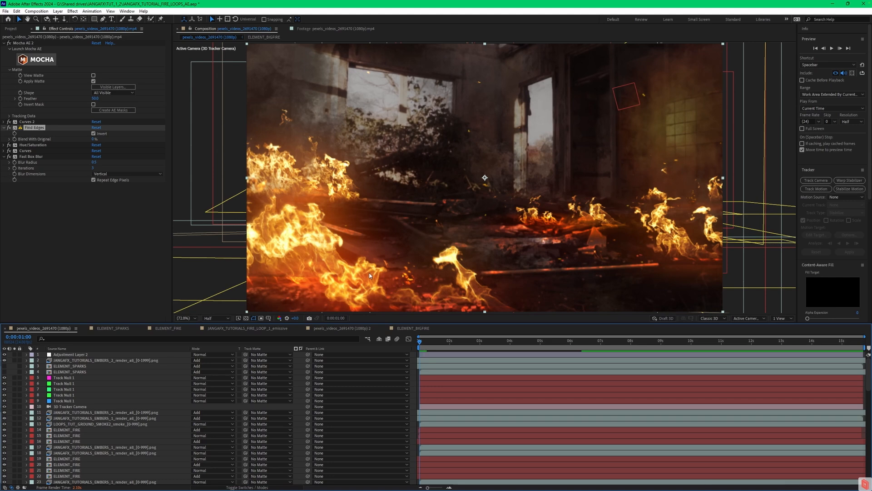
- Solo the five ELEMENT_SMOKE layers, 59 through 63
left_click(114, 424)
scroll(137, 406, "down", 10)
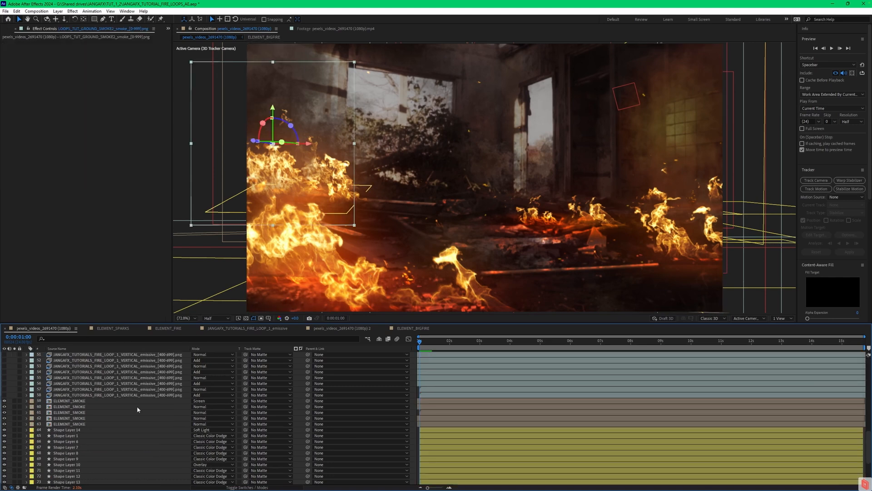
left_click(55, 424)
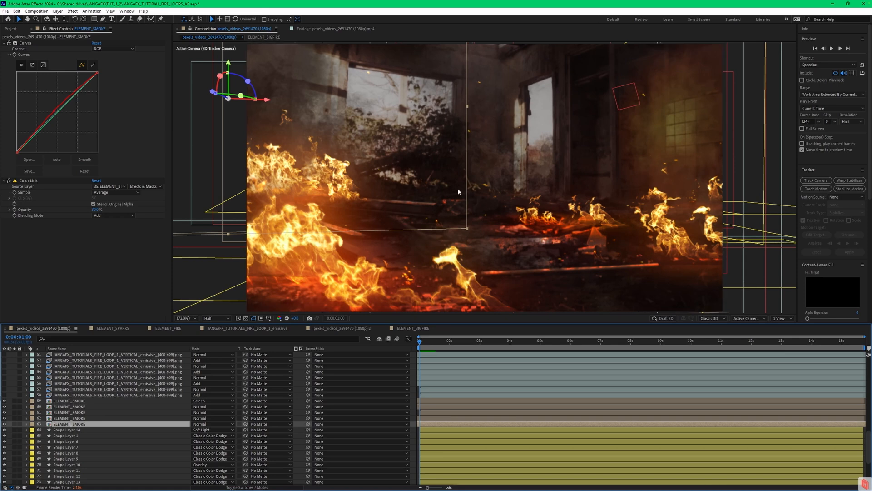
left_click(15, 424)
left_click(14, 412)
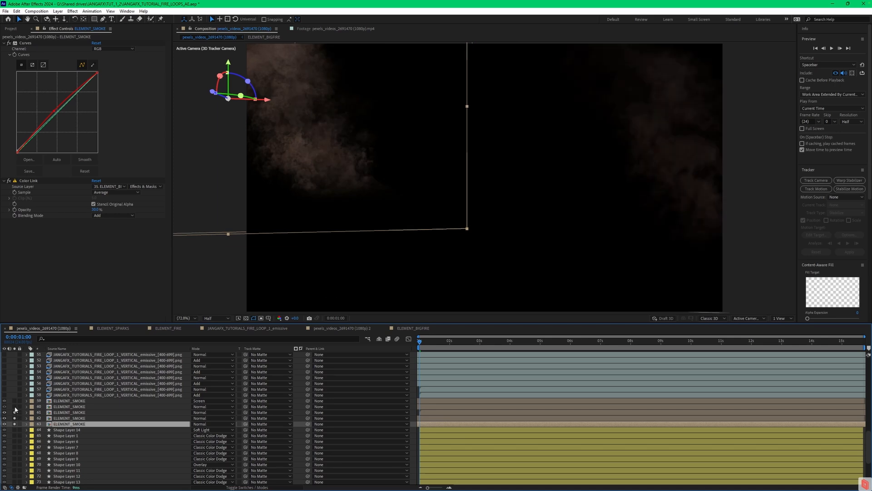
left_click(15, 407)
left_click(15, 400)
- Play back the soloed smoke from 0:00:01:00 to examine its movement and tint
mouse_move(422, 344)
left_mouse_down()
mouse_move(512, 348)
mouse_move(412, 345)
mouse_move(553, 349)
mouse_move(419, 348)
left_mouse_up()
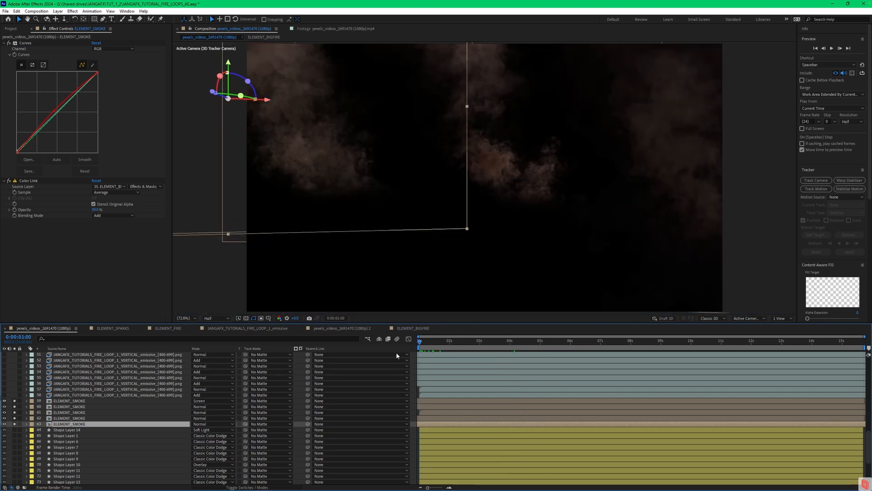
key("space")
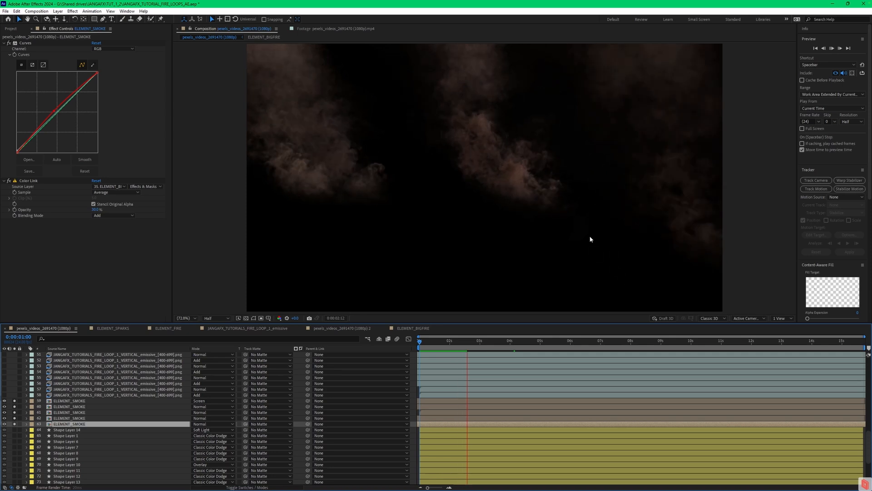
key("space")
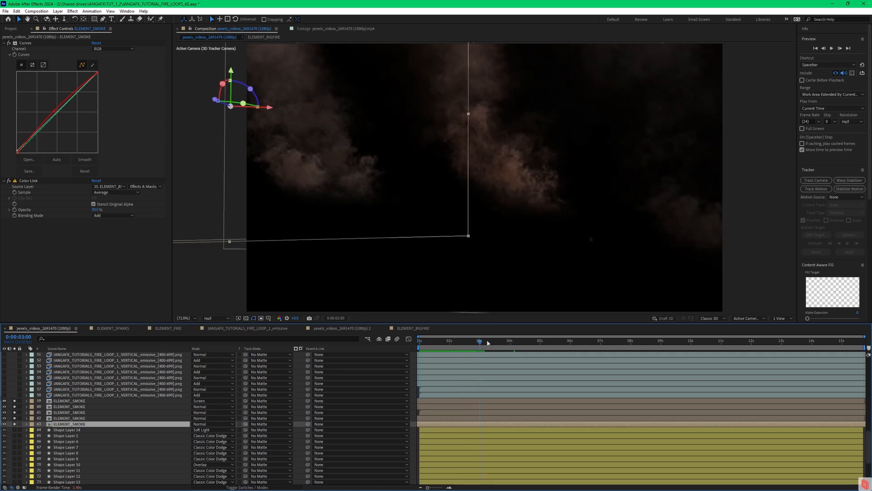
left_click_drag(481, 343, 414, 342)
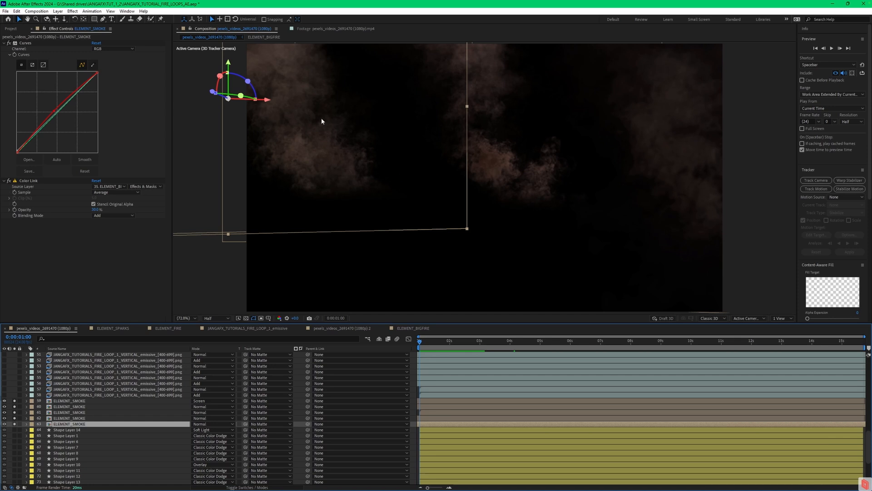
key("space")
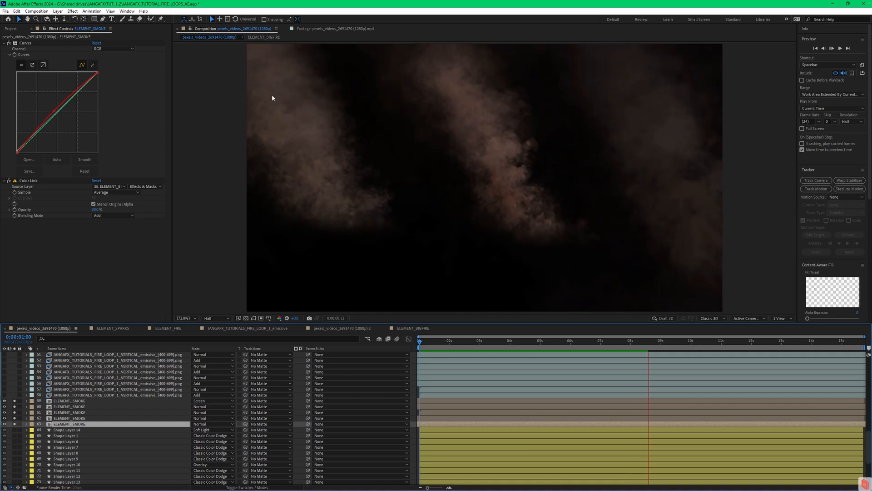
key("space")
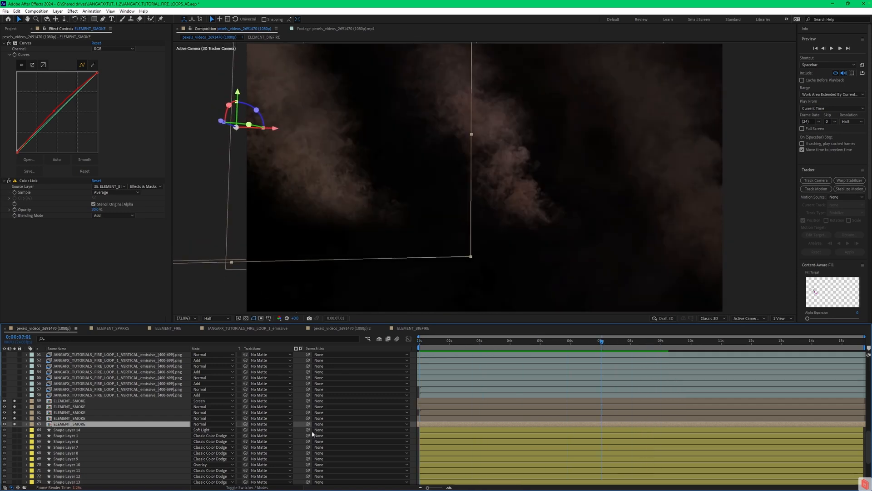
- Inspect Color Link on ELEMENT_SMOKE layer 62, keeping ELEMENT_BIGFIRE layer 36 as its source layer
left_click(78, 418)
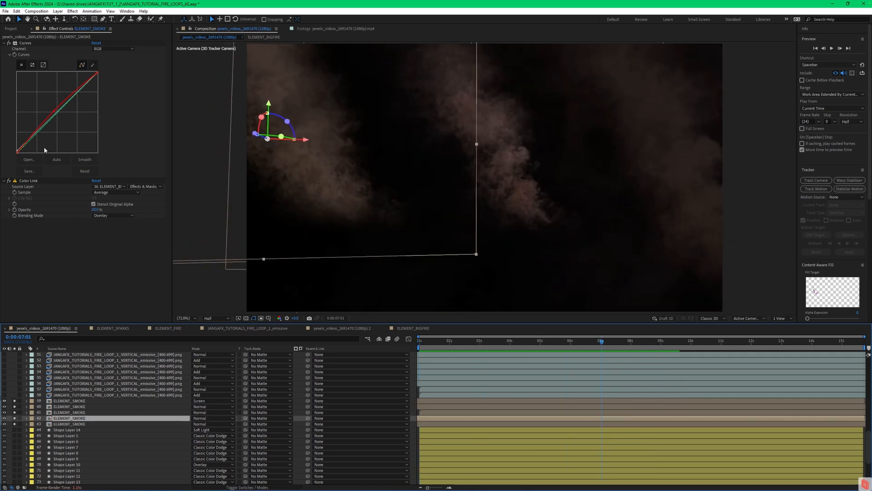
left_click(26, 181)
left_click(109, 186)
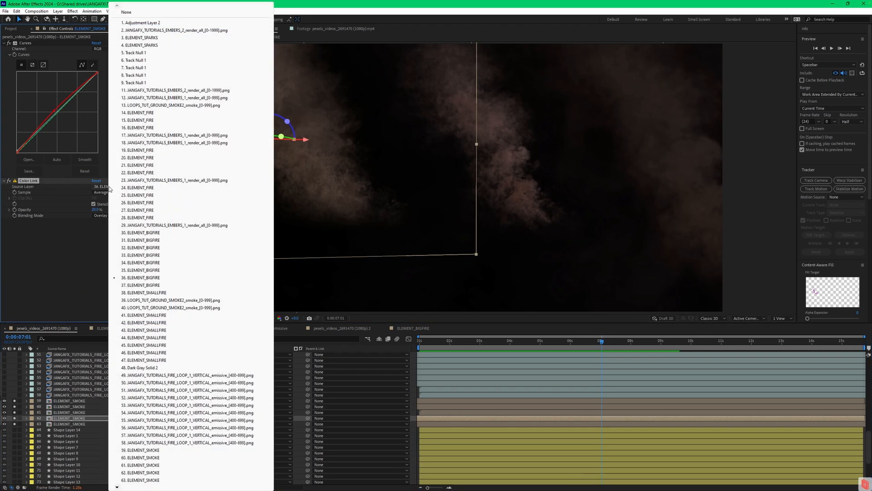
left_click(143, 278)
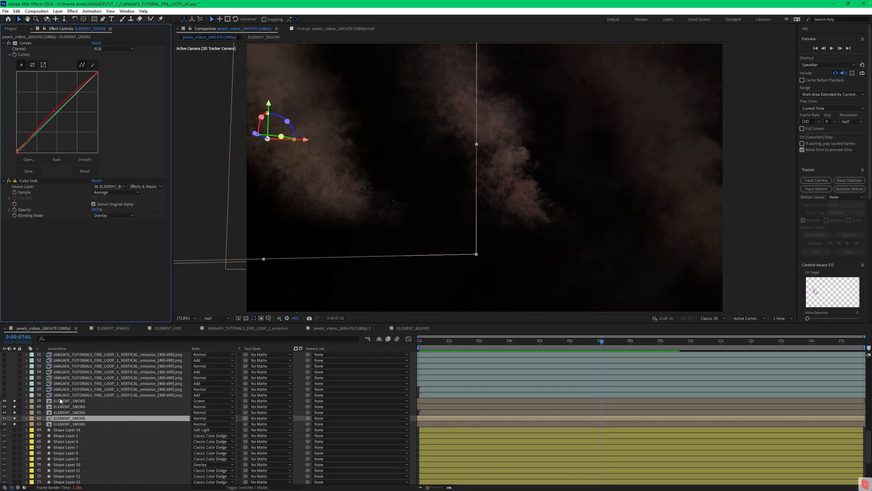
- Solo ELEMENT_BIGFIRE layer 36 alongside the smoke and play both back from 0:00:01:00
scroll(60, 407, "up", 8)
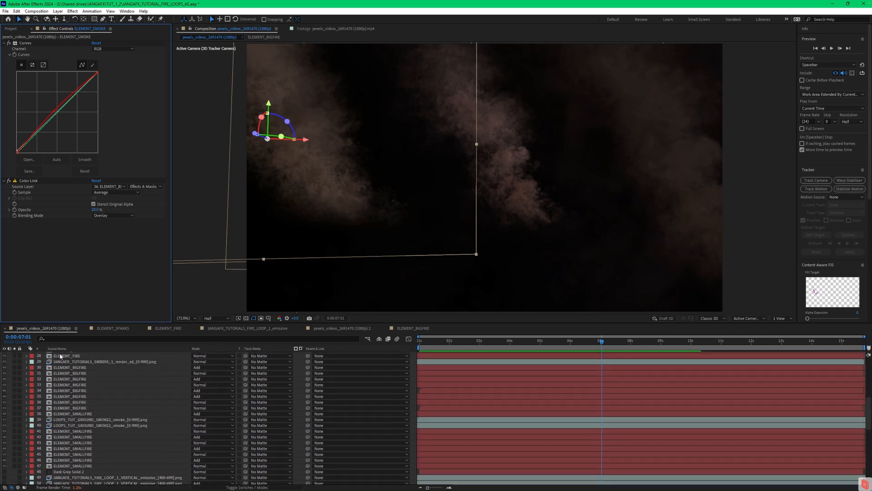
left_click(67, 402)
left_click(14, 402)
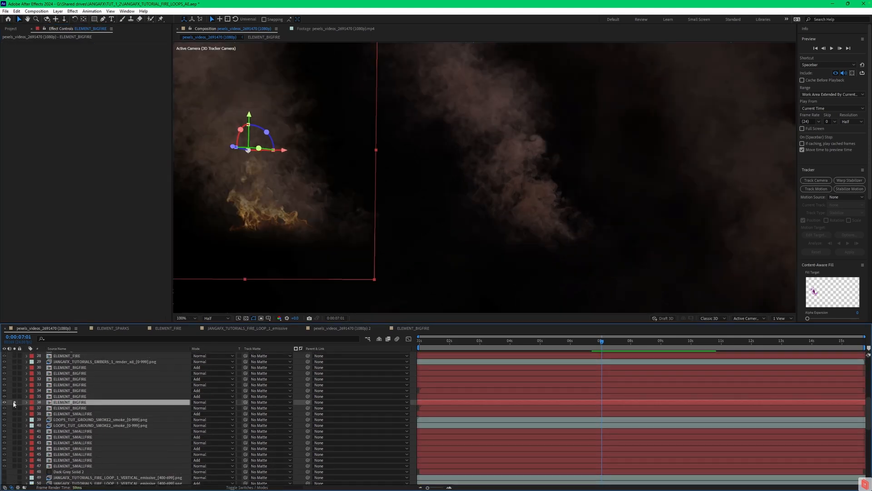
left_click_drag(467, 342, 407, 341)
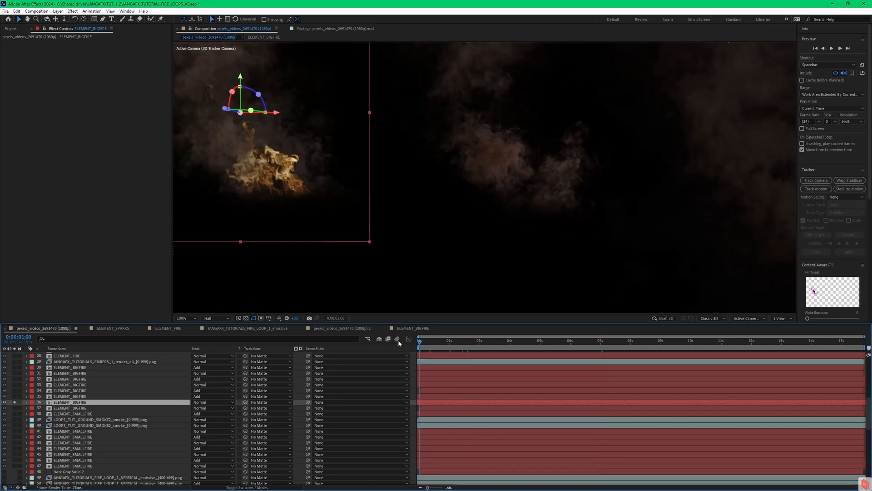
key("space")
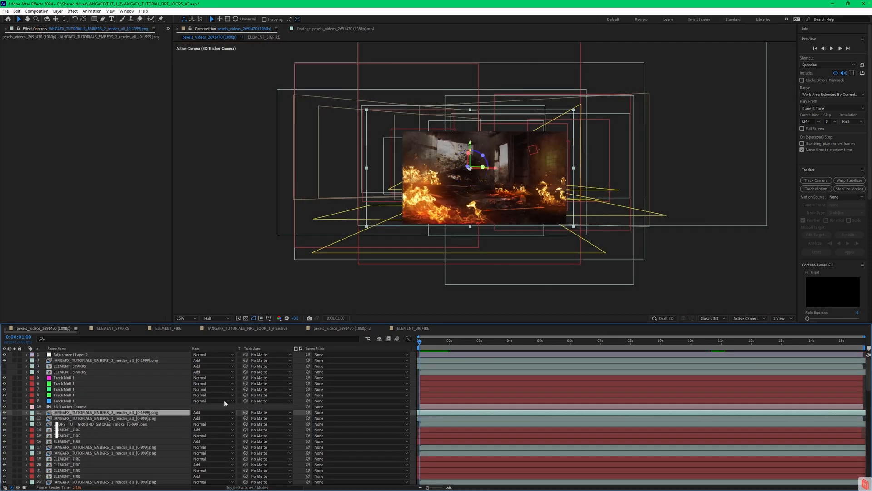
- Solo the EMBERS_2 and EMBERS_1 spark layers, 11 and 12, over the base pexels footage to examine them
left_click(113, 417)
left_click(113, 412)
left_click(118, 418)
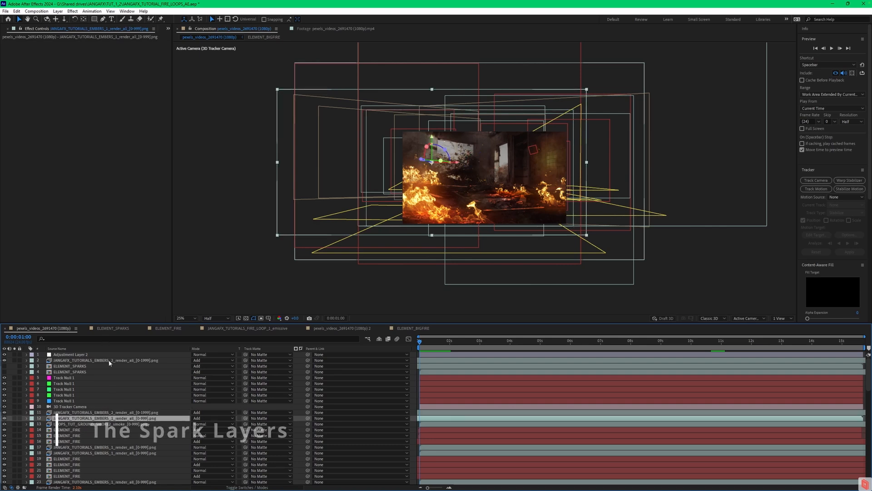
left_click(84, 413)
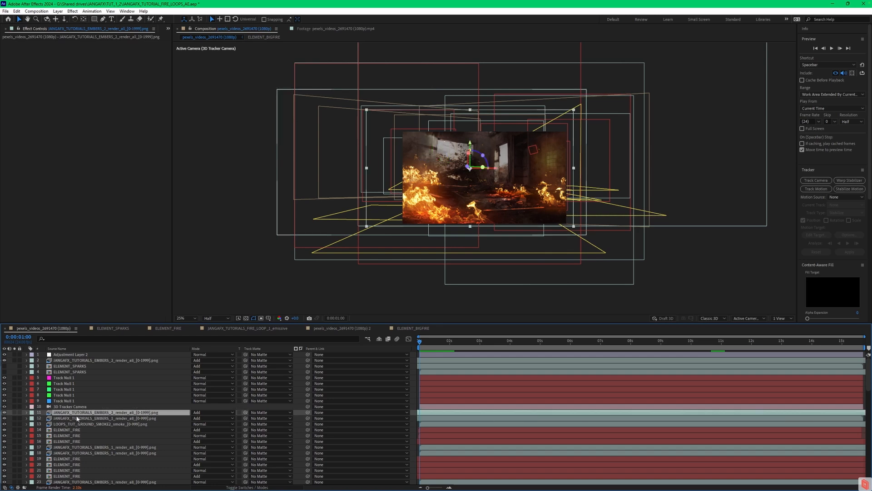
left_click(14, 412)
left_click(15, 418)
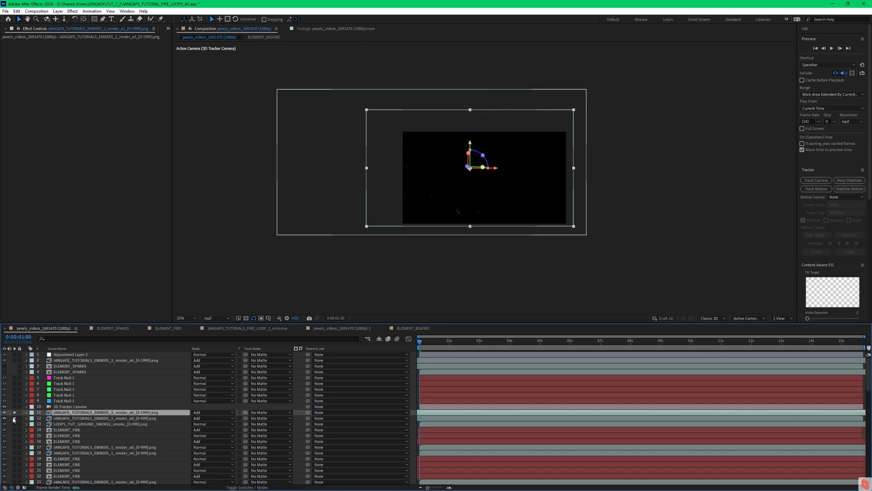
scroll(137, 416, "down", 15)
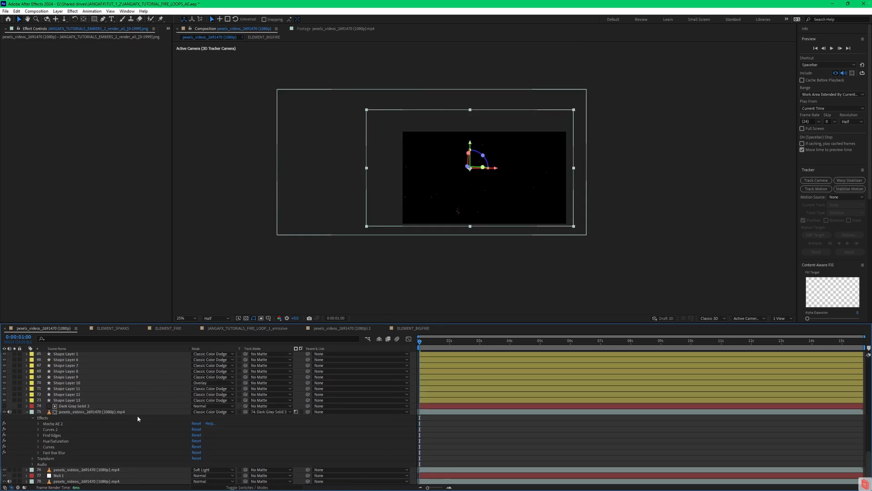
left_click(15, 482)
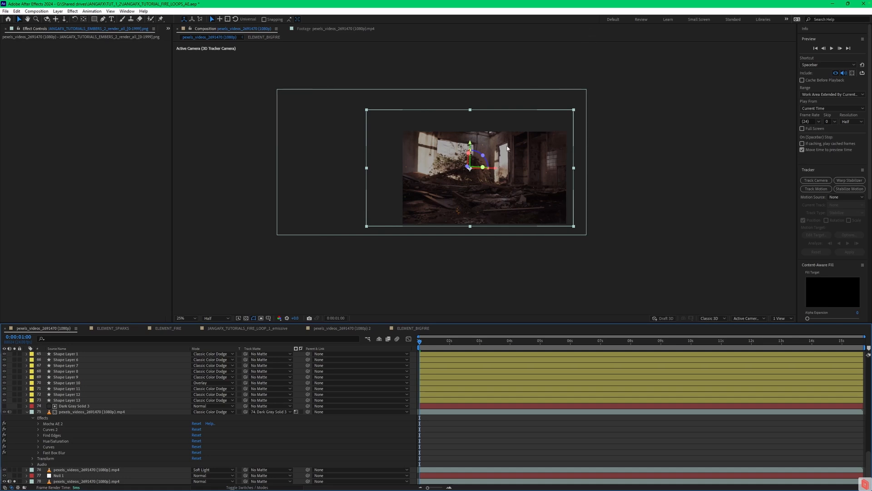
scroll(126, 404, "up", 15)
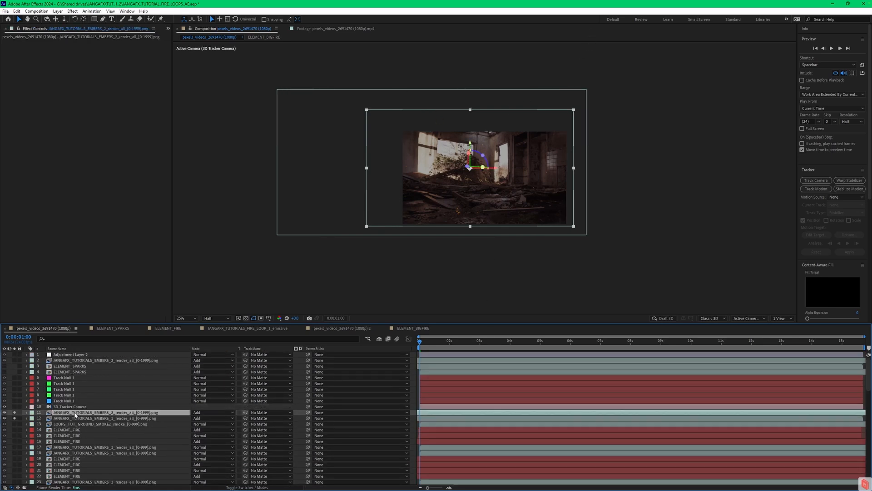
left_click(71, 418)
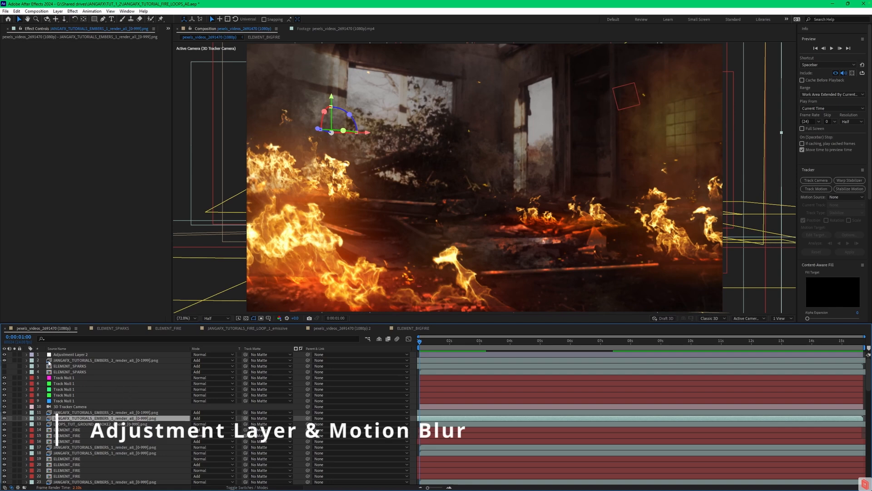
- Inspect the Pixel Motion Blur and Glow effects applied to Adjustment Layer 2
left_click(77, 354)
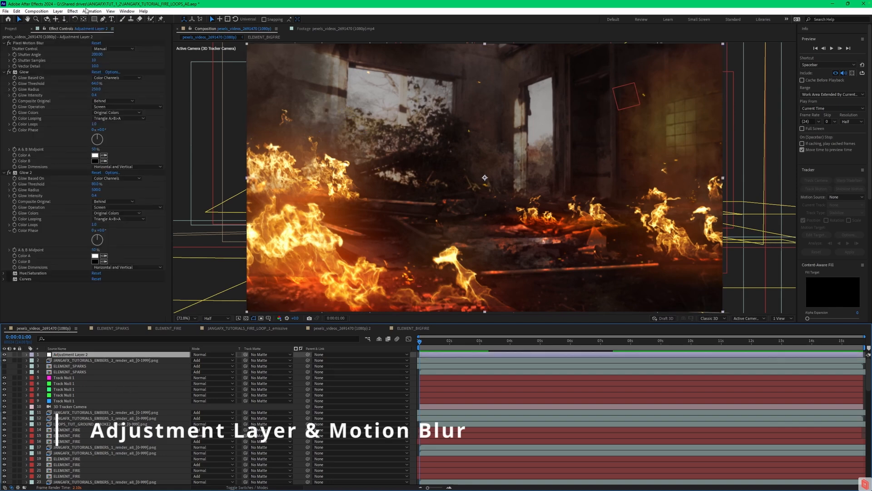
left_click(35, 44)
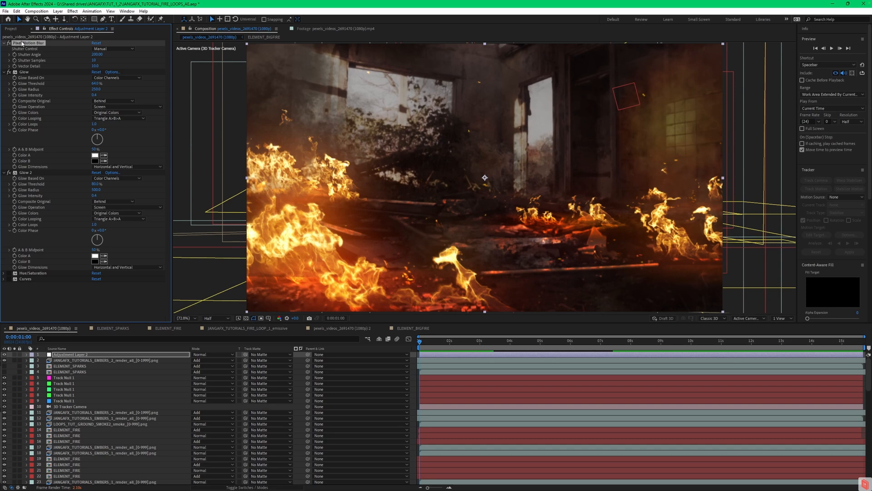
left_click(32, 73)
left_click(807, 339)
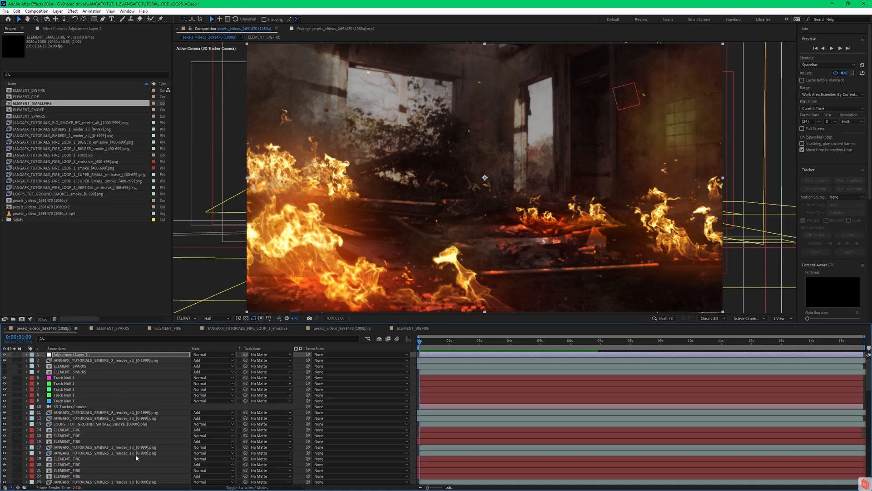
- Solo the base pexels footage, layer 78, to compare the original plate with the composite, and restore all layers
scroll(136, 454, "down", 10)
left_click(15, 481)
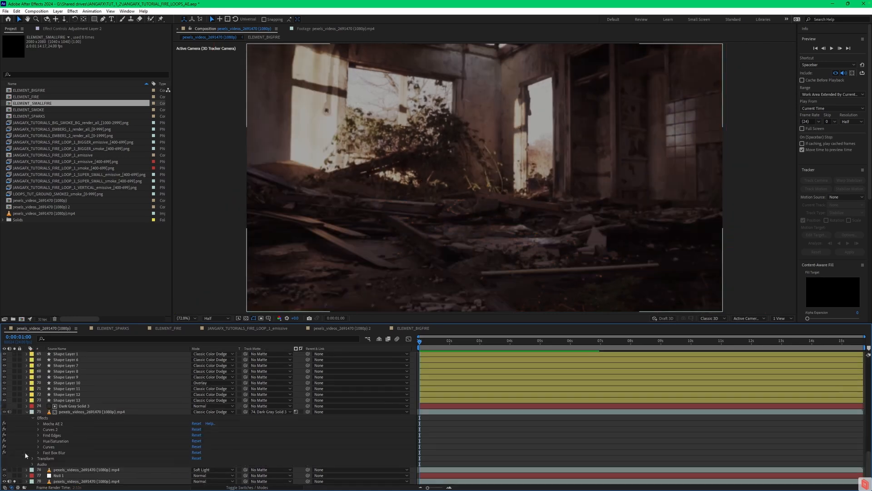
left_click_drag(15, 400, 15, 380)
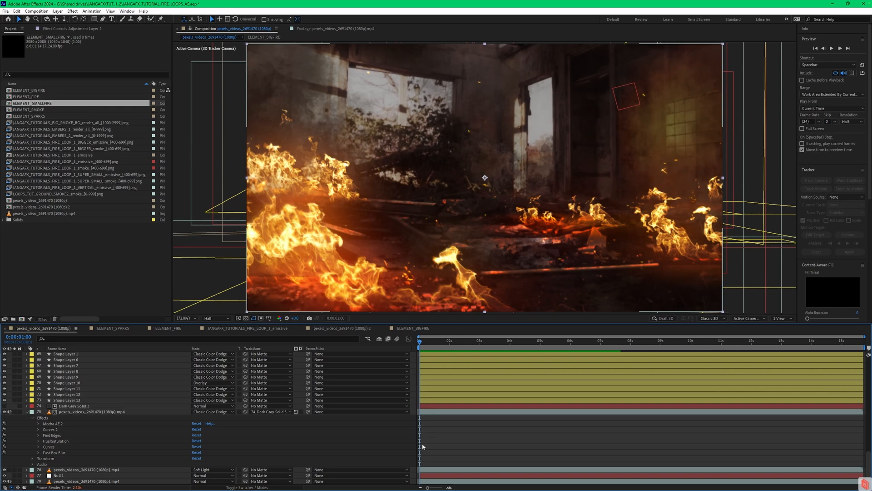
scroll(88, 384, "up", 15)
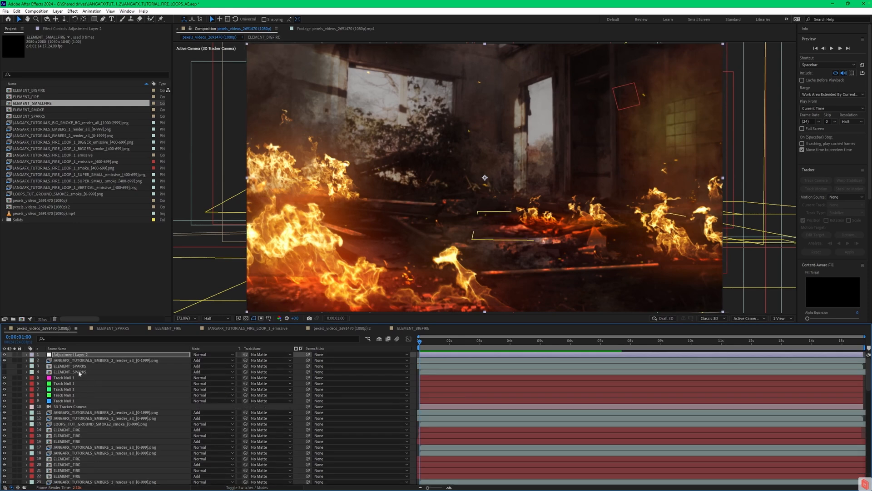
- Display the effects of Adjustment Layer 2 and scrub the full composite forward to 0:00:10:00 to review its look
left_click(72, 355)
left_click(61, 28)
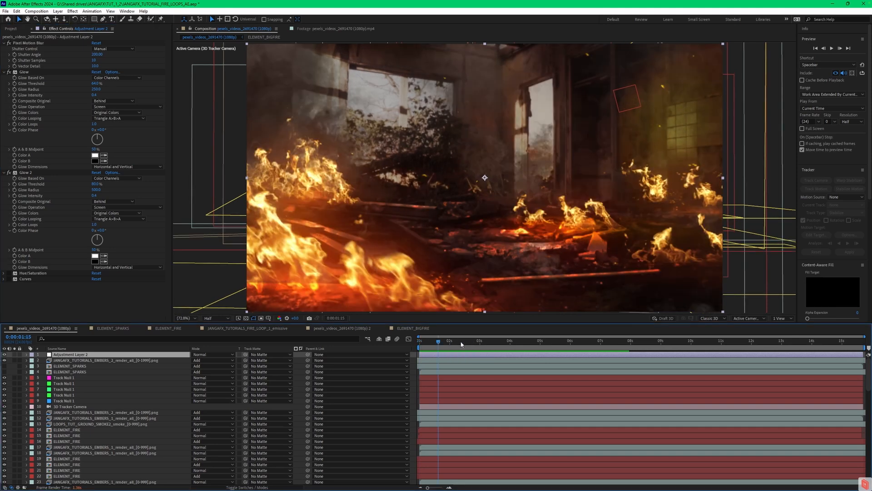
left_click(522, 343)
left_click_drag(567, 345, 684, 346)
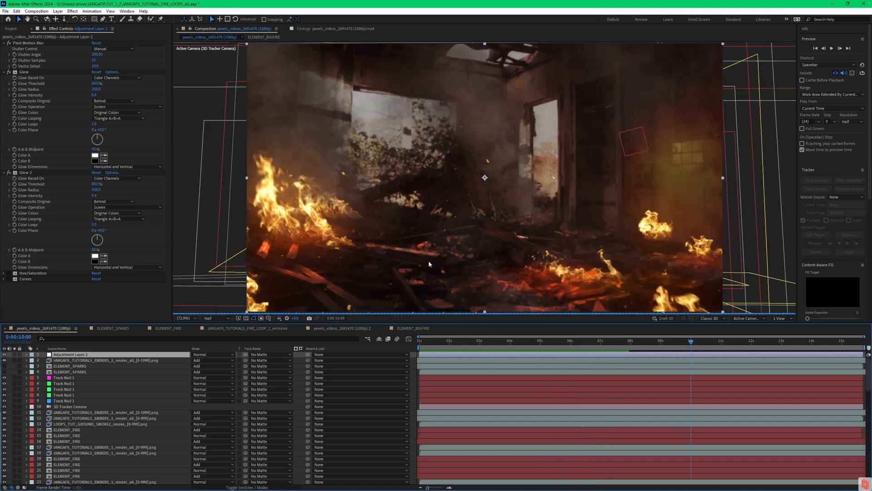
- Switch off Pixel Motion Blur on Adjustment Layer 2 around 0:00:09:11 to compare the composite without it
left_click_drag(691, 341, 657, 339)
left_click(675, 341)
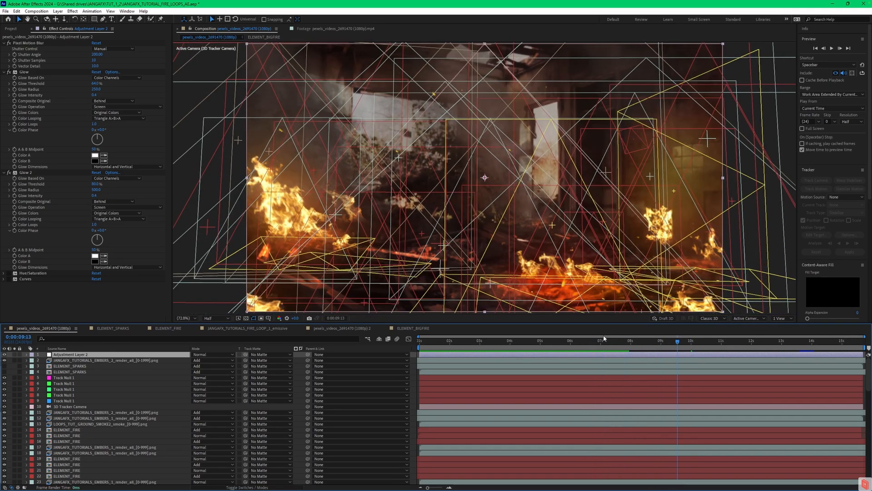
left_click(9, 44)
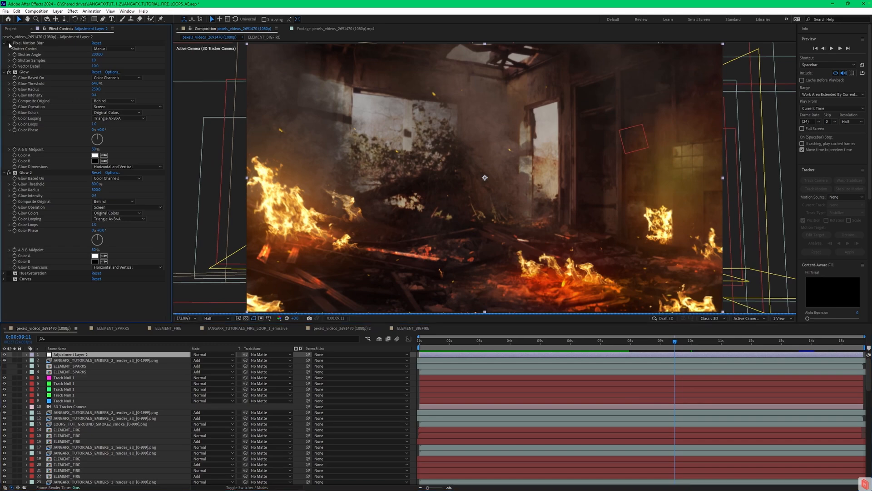
left_click_drag(676, 340, 506, 340)
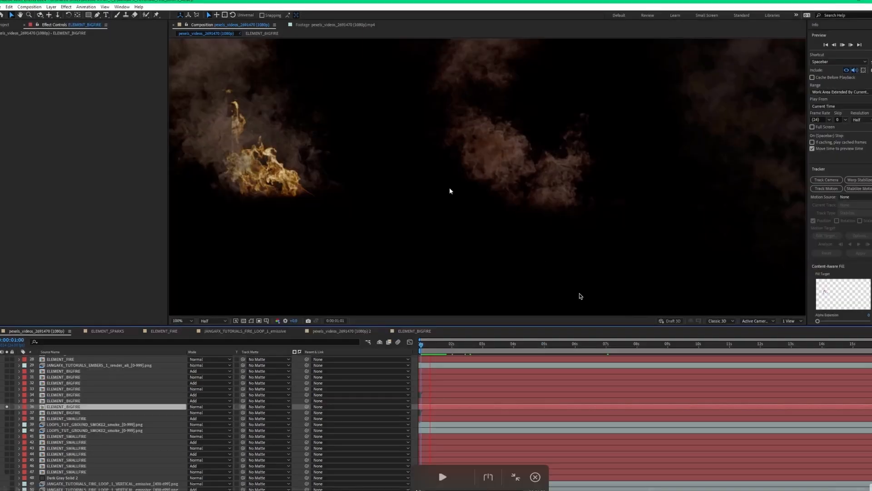